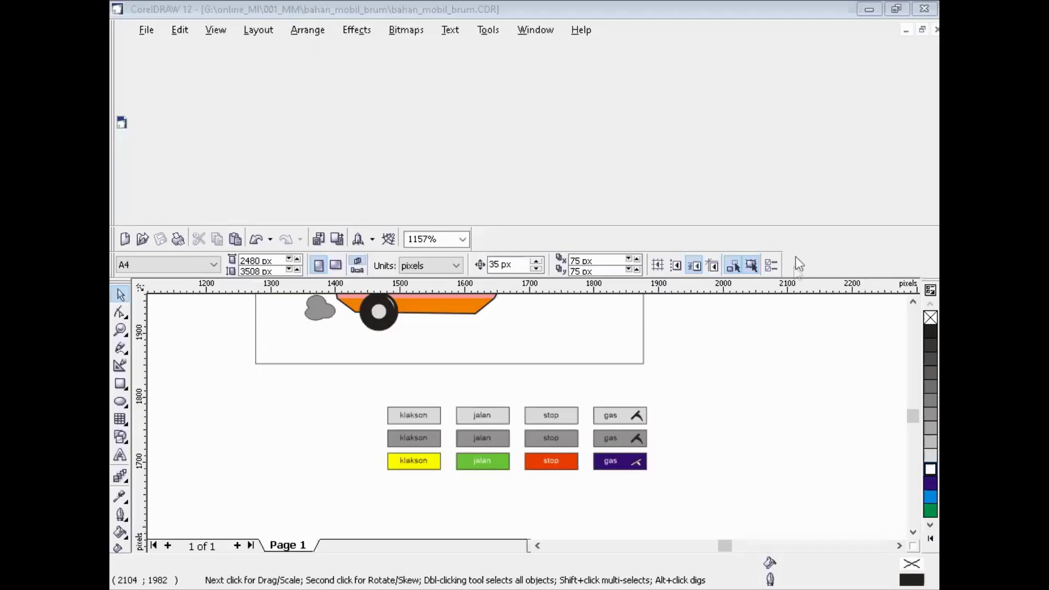
Restore the CorelDRAW drawing window, move the property bar up, maximize CorelDRAW and enlarge the drawing.
left_click(706, 241)
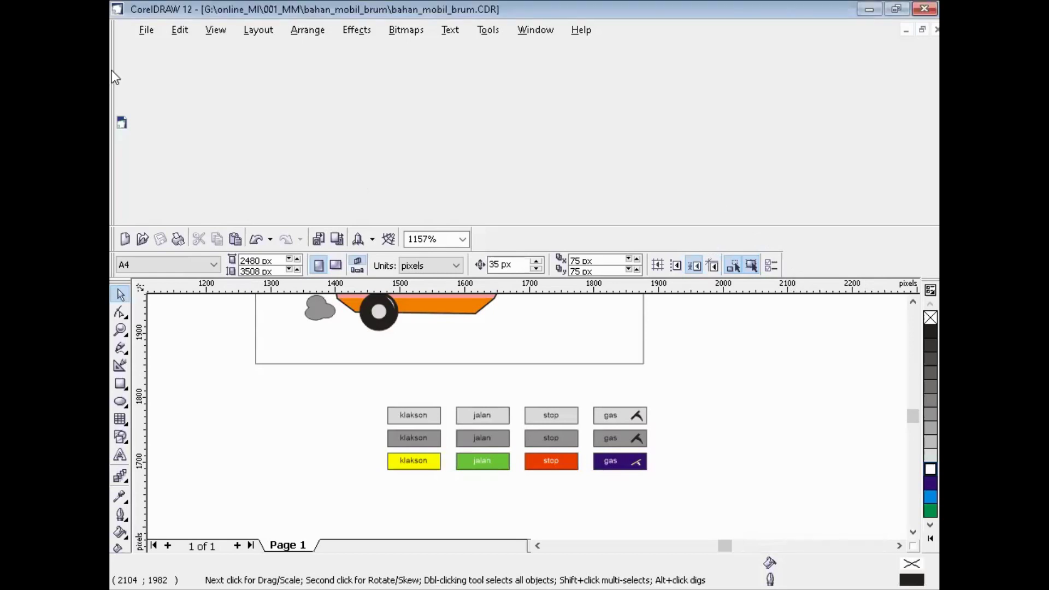
left_click(922, 30)
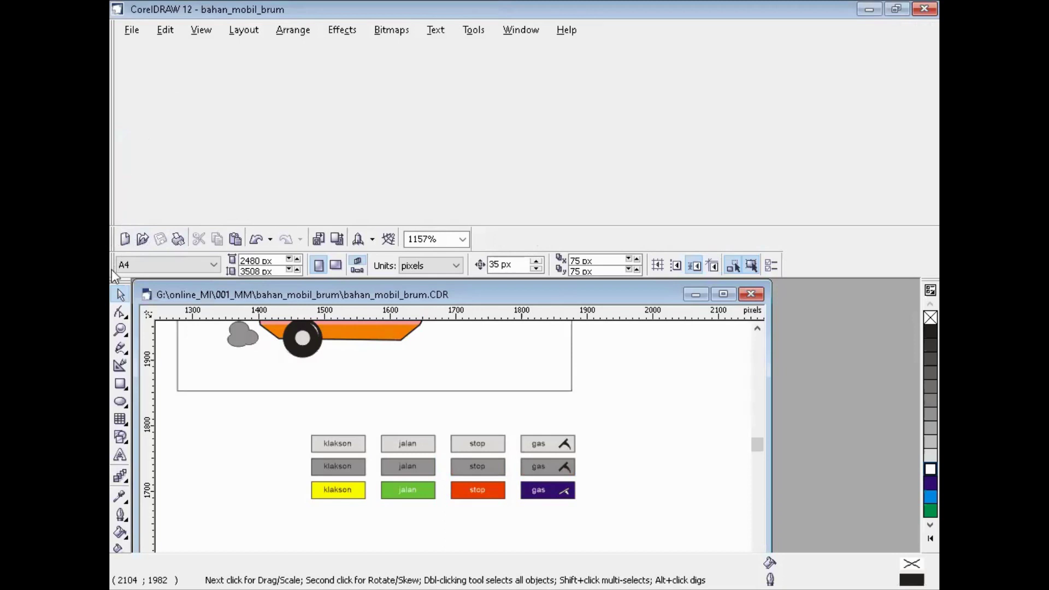
left_click_drag(150, 63, 150, 53)
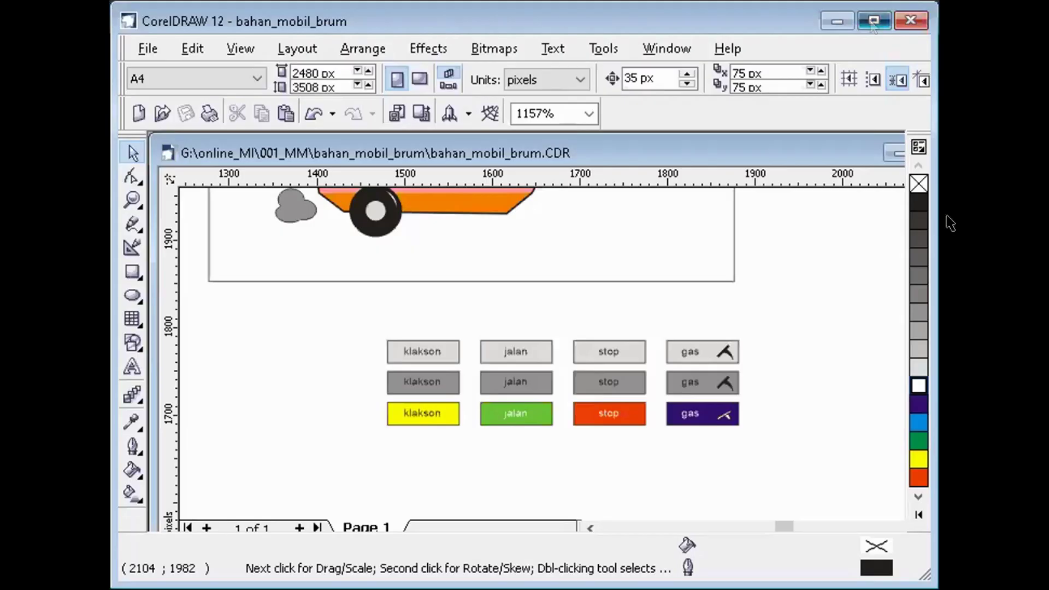
left_click(870, 20)
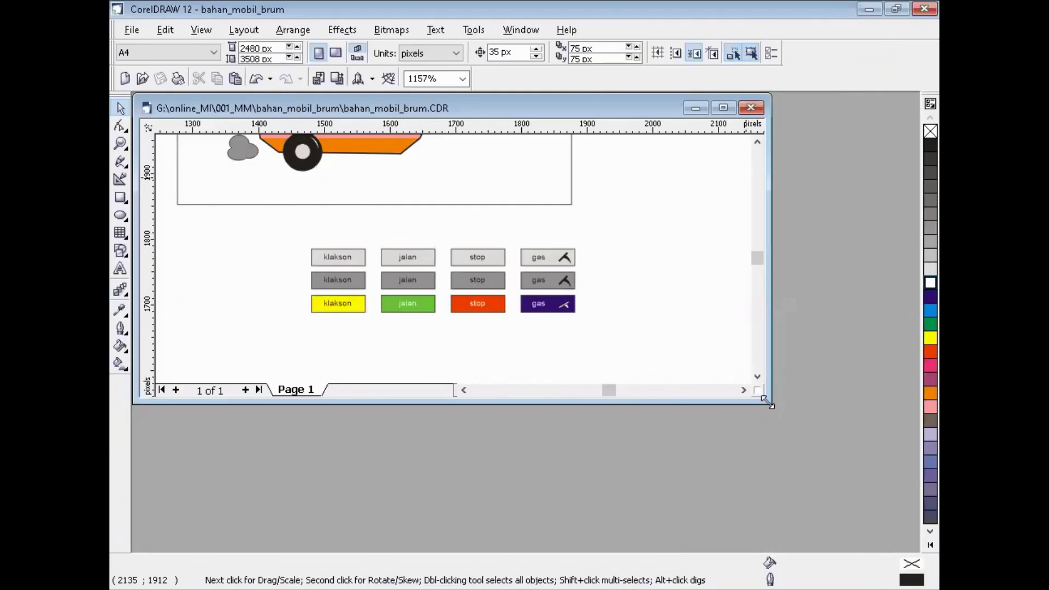
left_click_drag(768, 402, 900, 538)
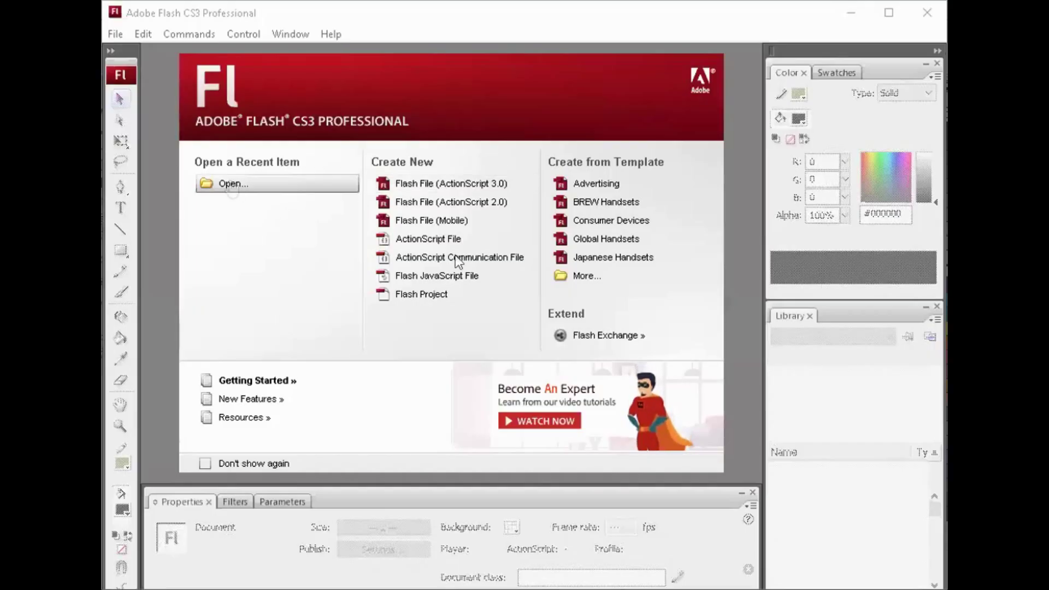
Open the mobil_brum_YT.fla car scene in Flash.
left_click(230, 185)
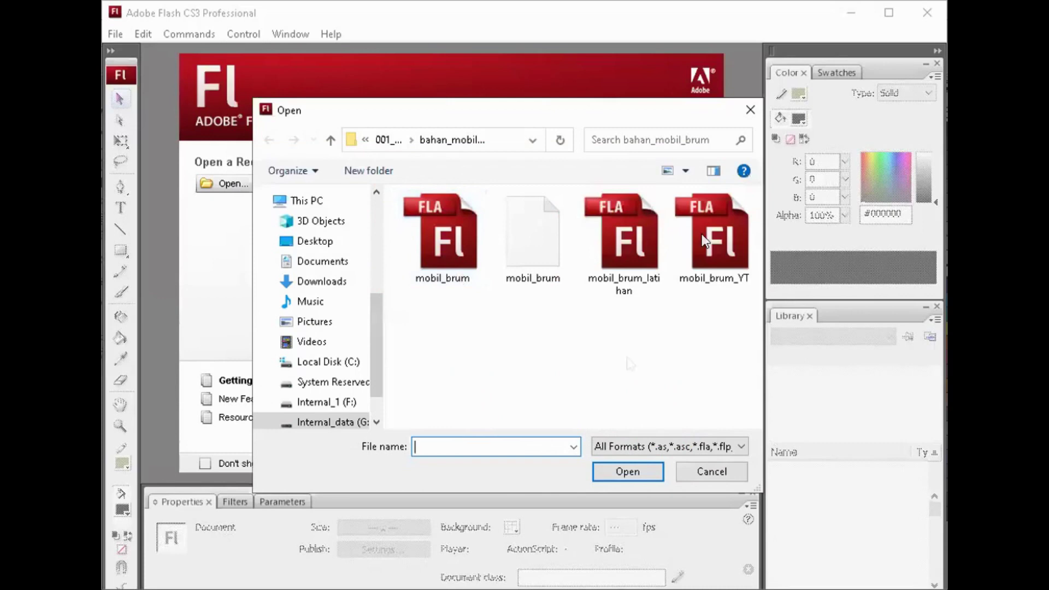
left_click(702, 234)
left_click(625, 473)
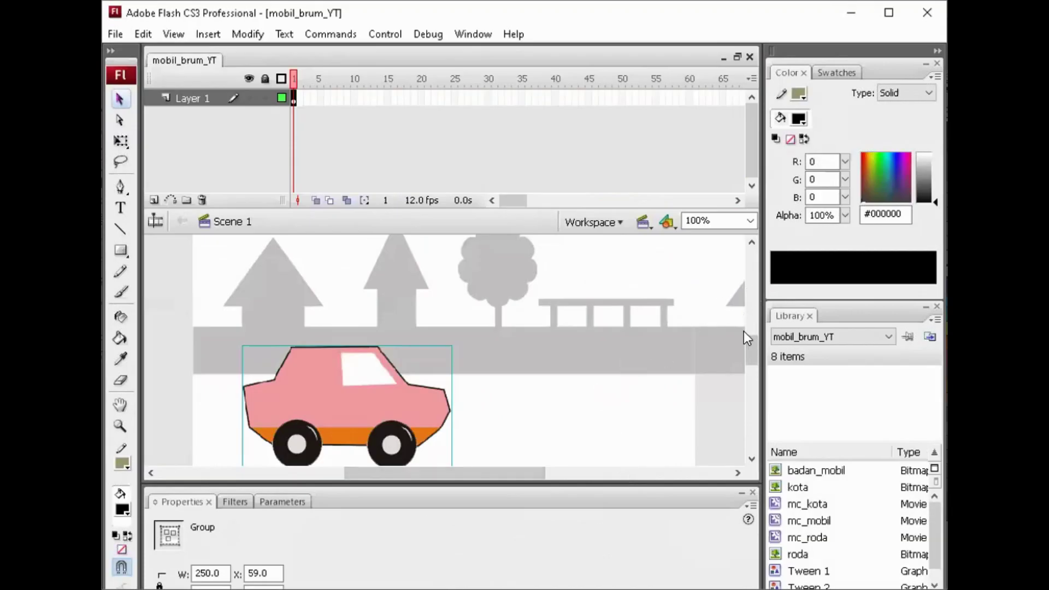
left_click_drag(749, 339, 752, 356)
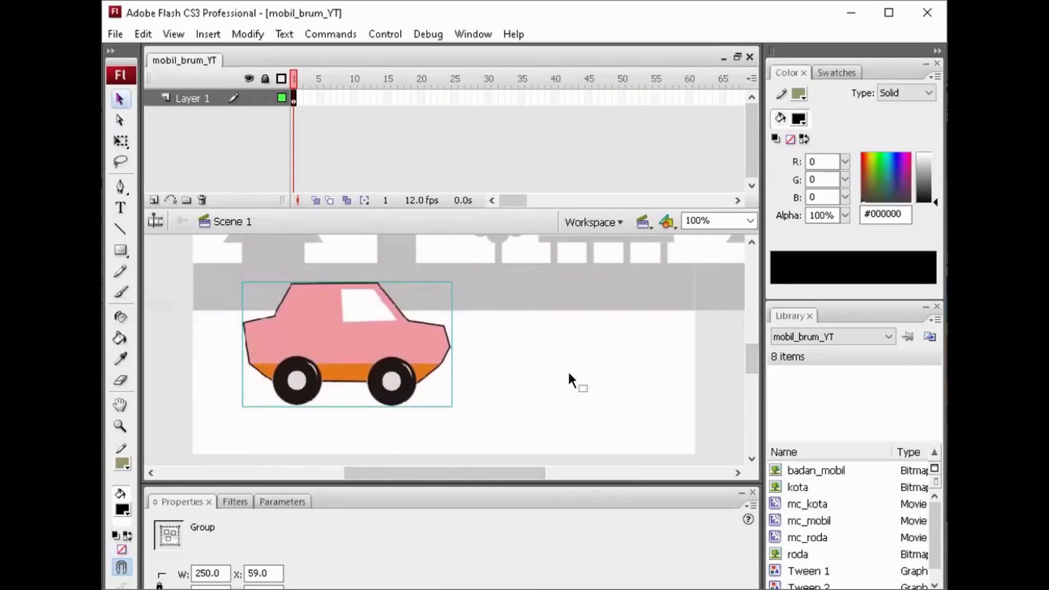
Test-play the car animation, then shrink the timeline and maximize the Flash window.
key("ctrl+Return")
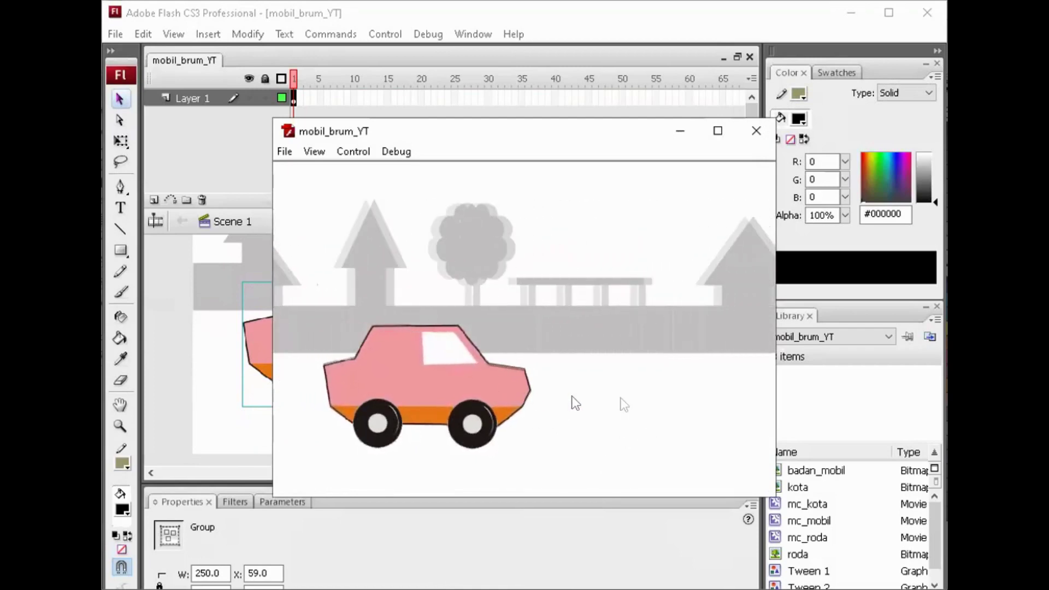
left_click(755, 132)
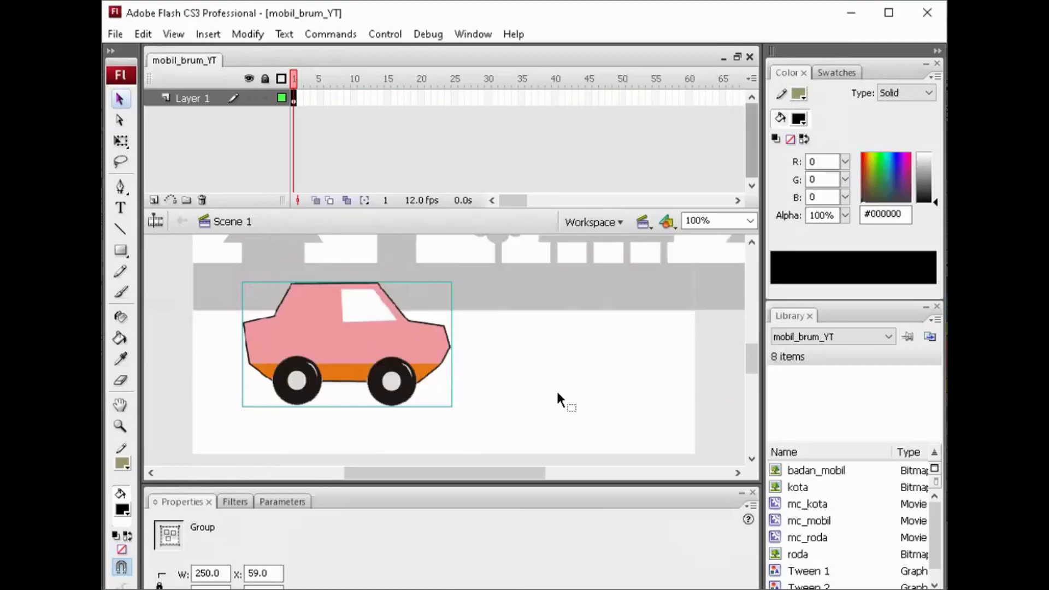
left_click(545, 392)
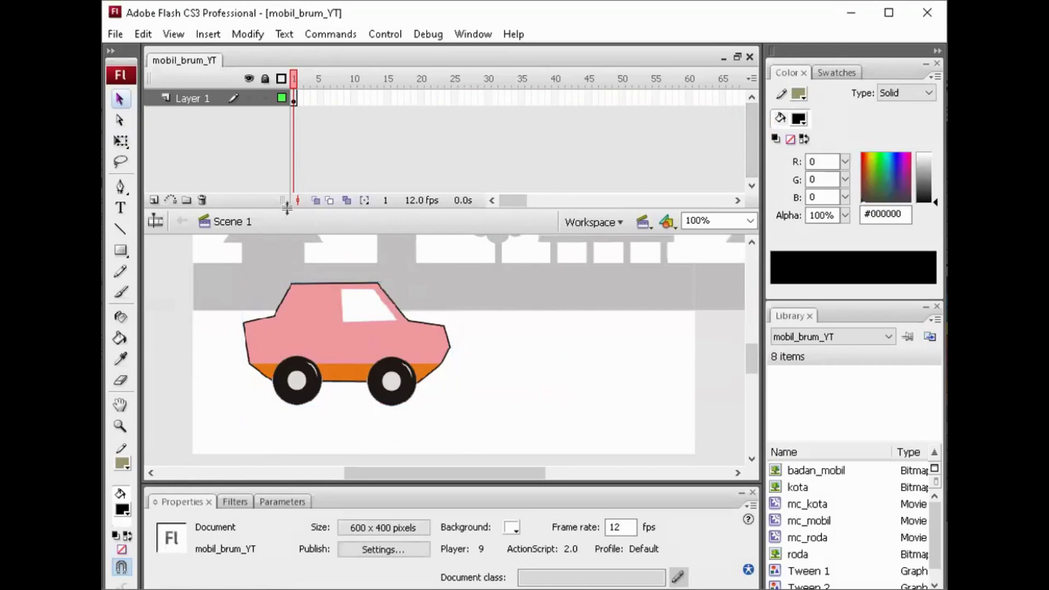
left_click_drag(290, 208, 290, 136)
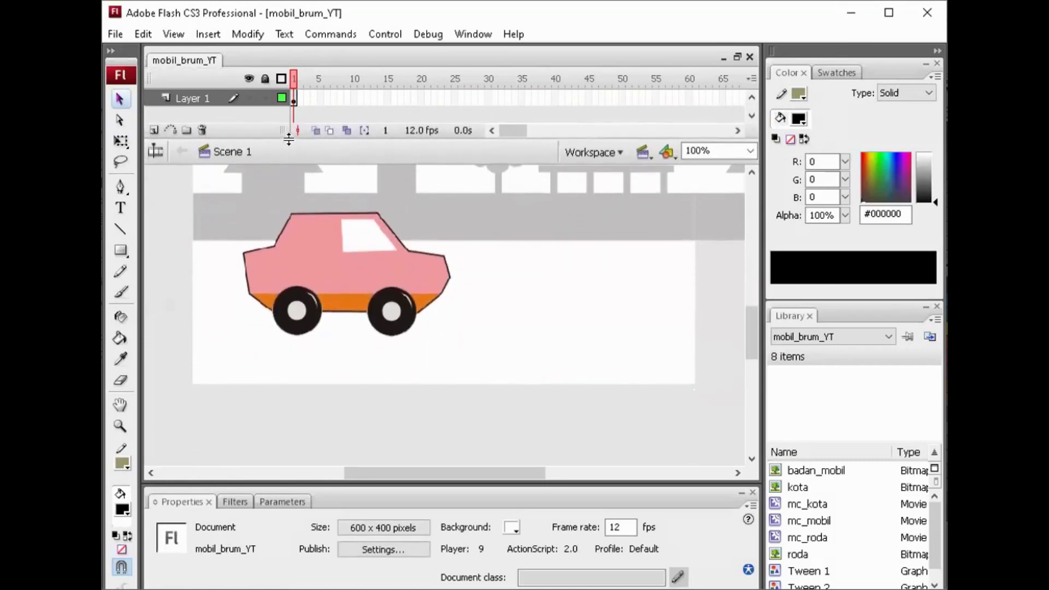
left_click_drag(753, 331, 753, 316)
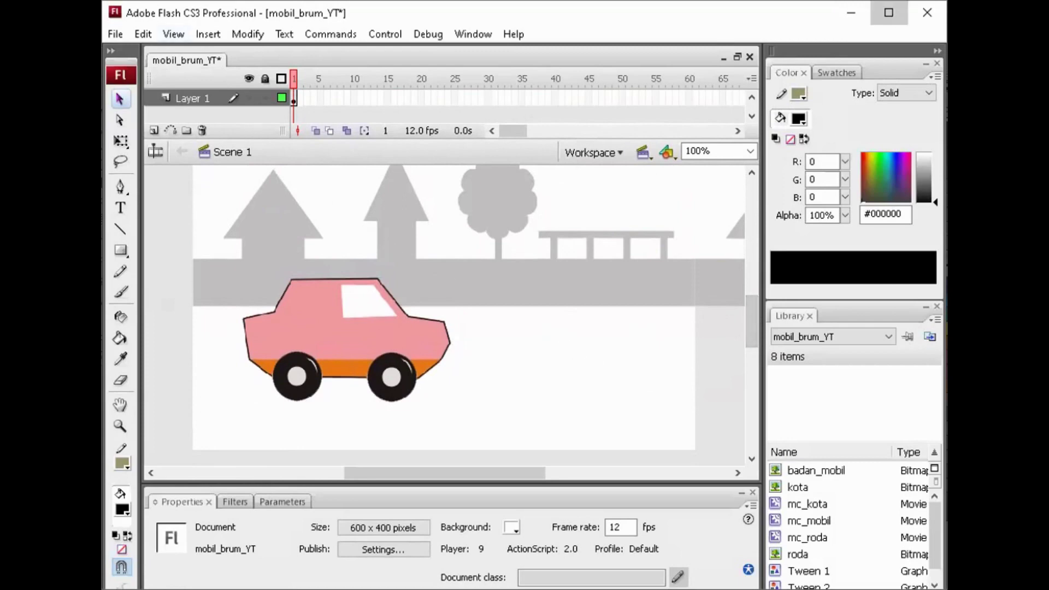
left_click(889, 12)
left_click(118, 24)
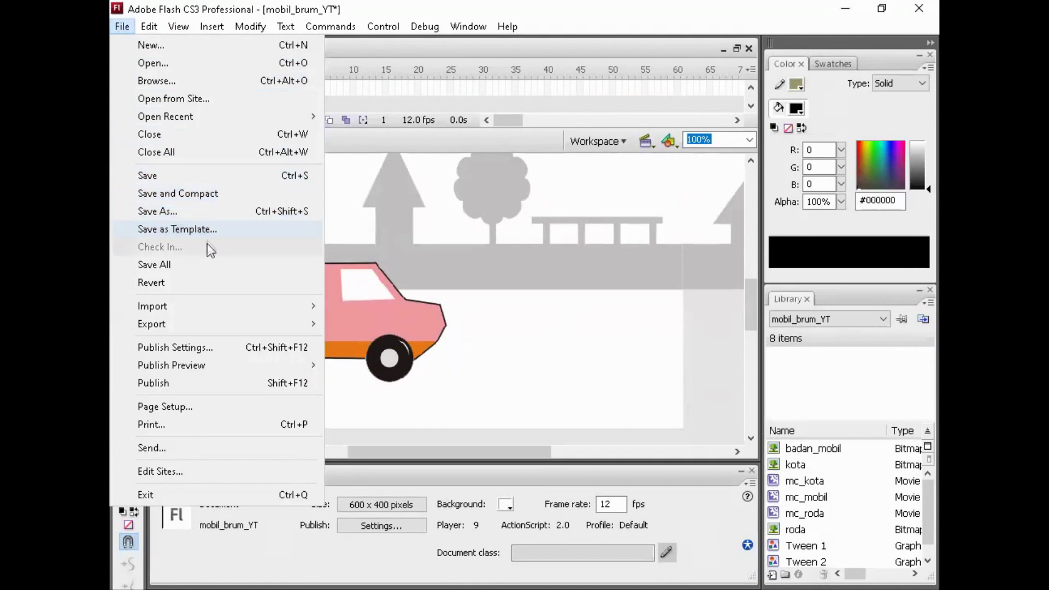
mouse_move(152, 306)
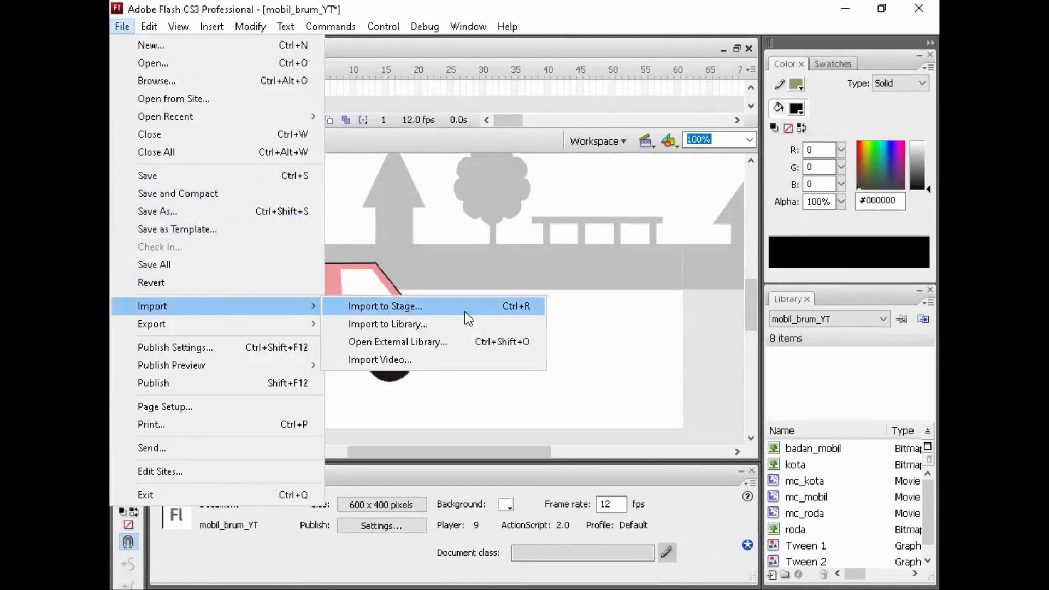
Import gas_up from the bahan_mobil_brum folder onto the stage.
left_click(491, 316)
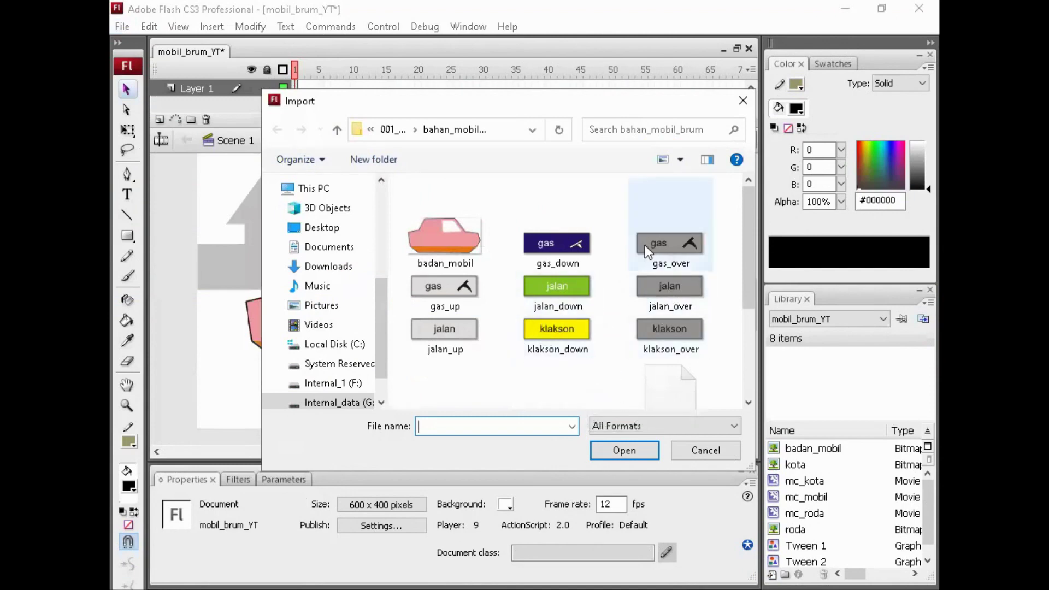
mouse_move(749, 276)
left_mouse_down()
mouse_move(752, 386)
mouse_move(762, 259)
left_mouse_up()
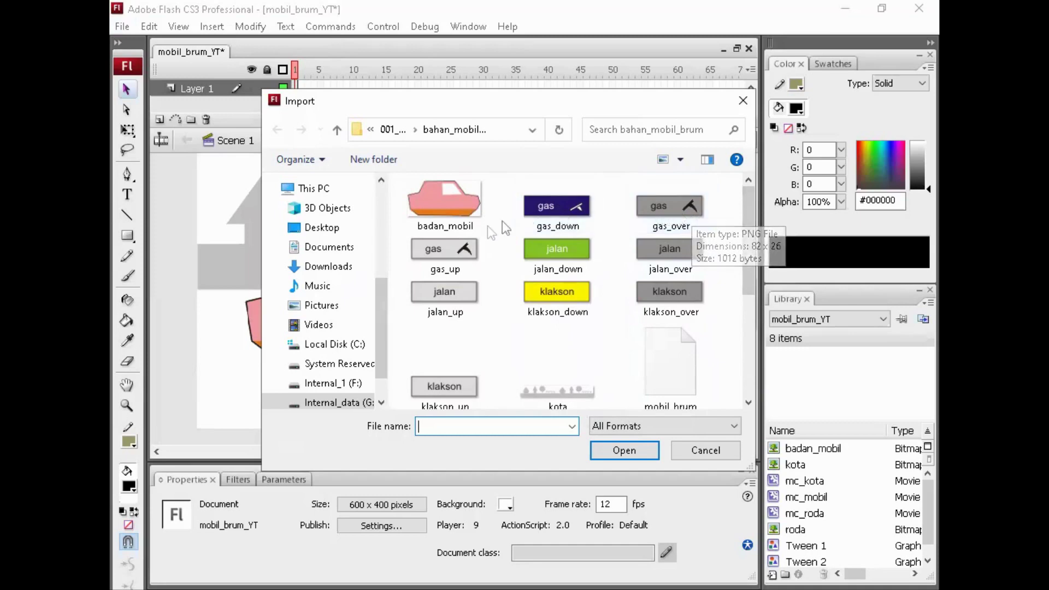
left_click(444, 250)
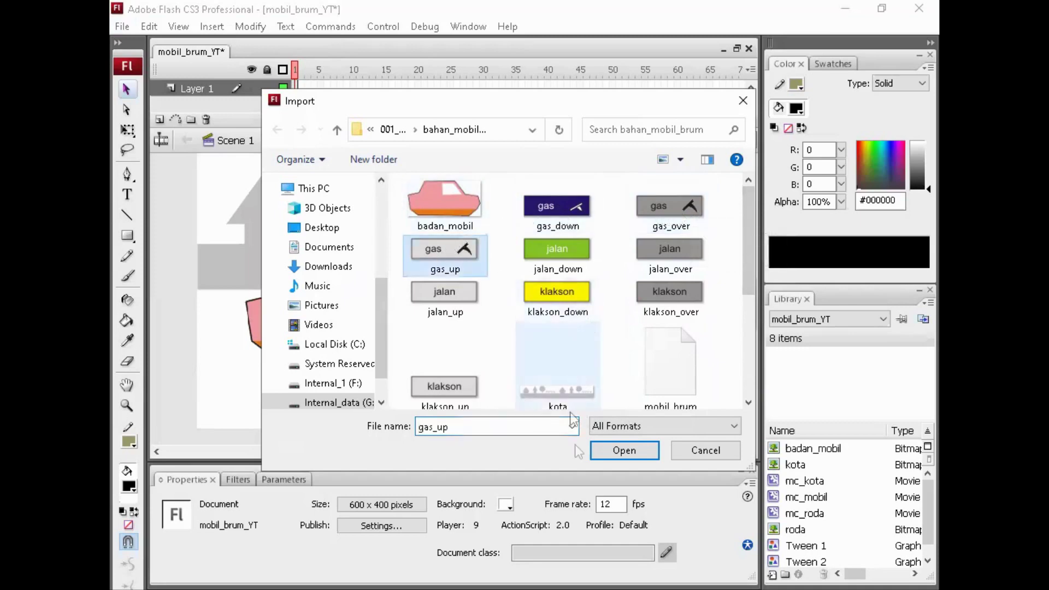
left_click(629, 451)
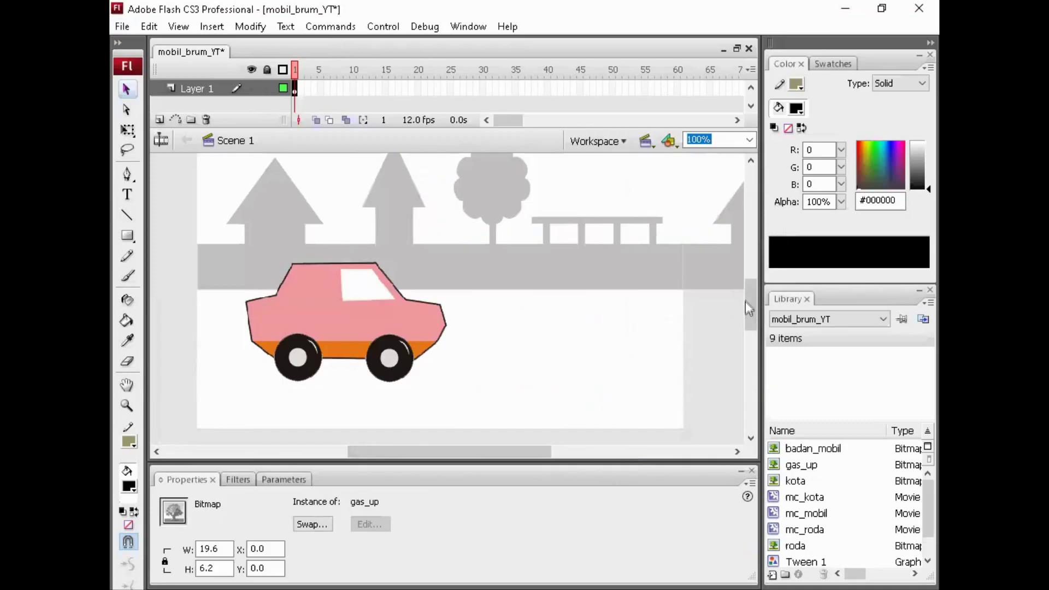
Resize the gas_up image to 80 px wide and place it at 489.9, 260, right of the car.
left_click_drag(750, 305, 751, 295)
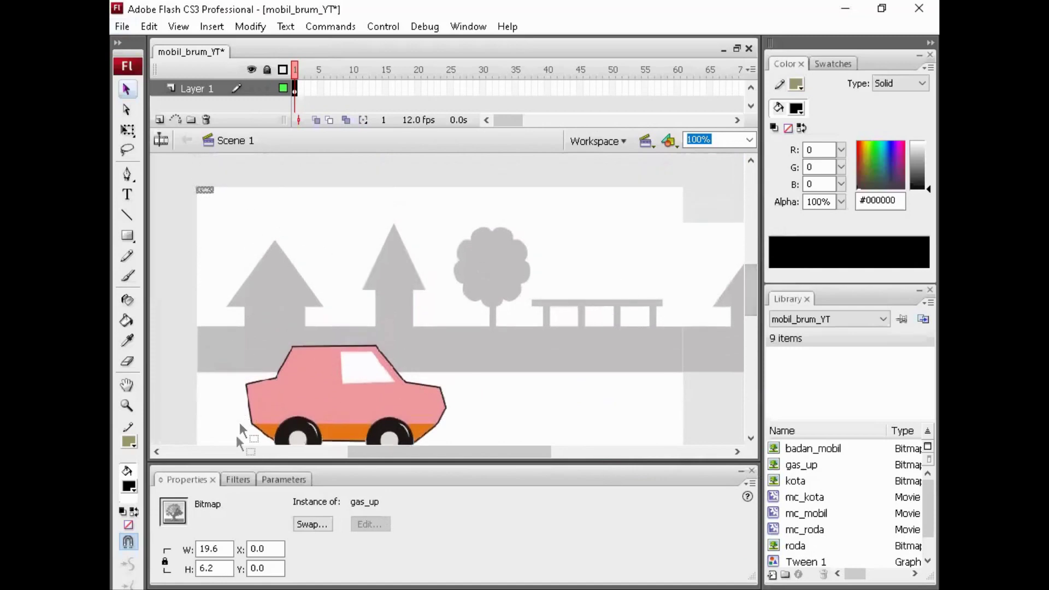
double_click(225, 548)
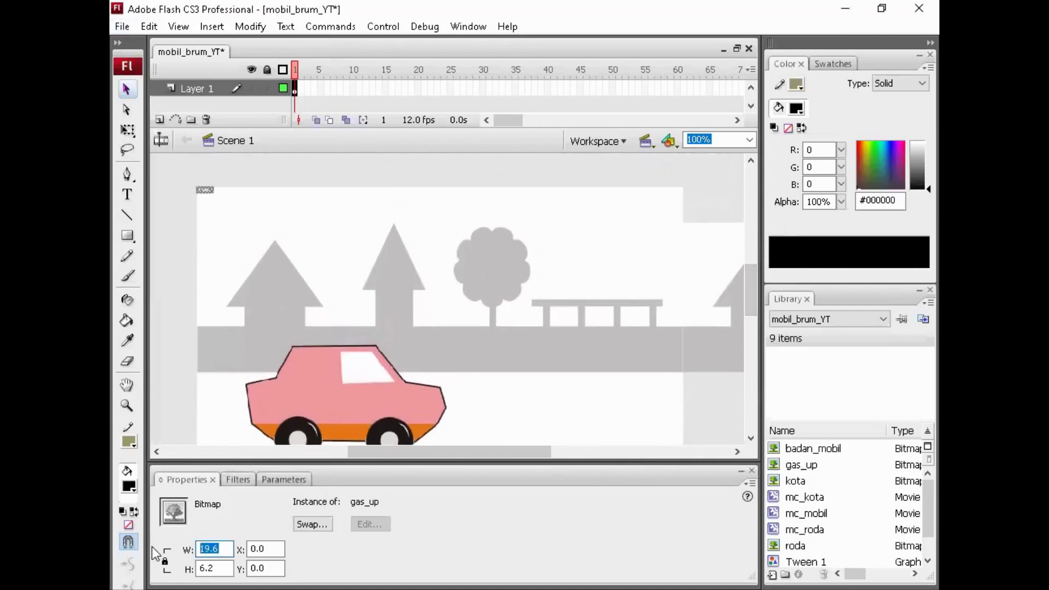
type("80")
key("Return")
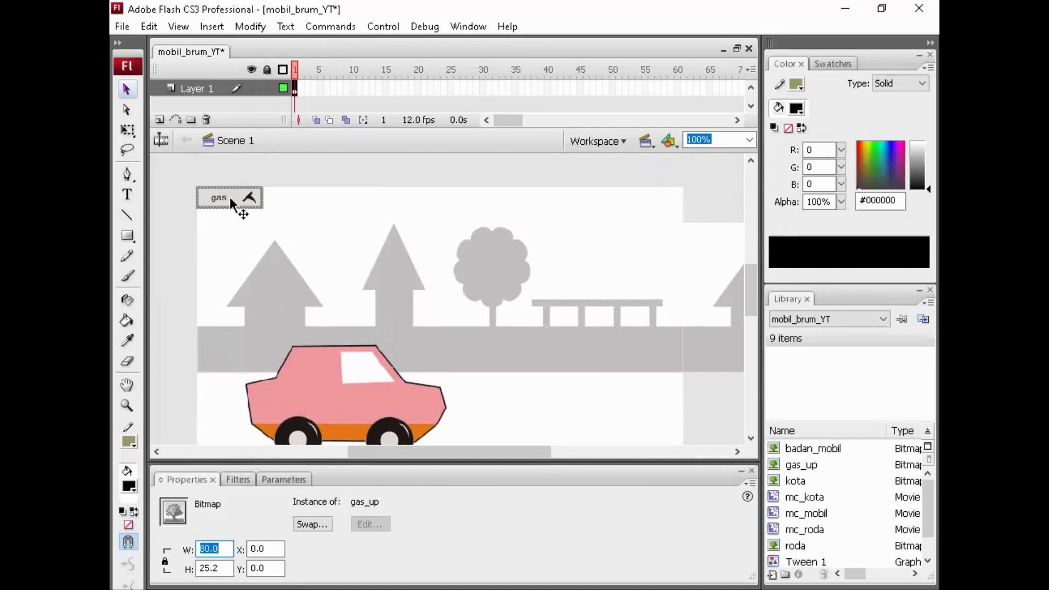
left_click_drag(230, 202, 627, 409)
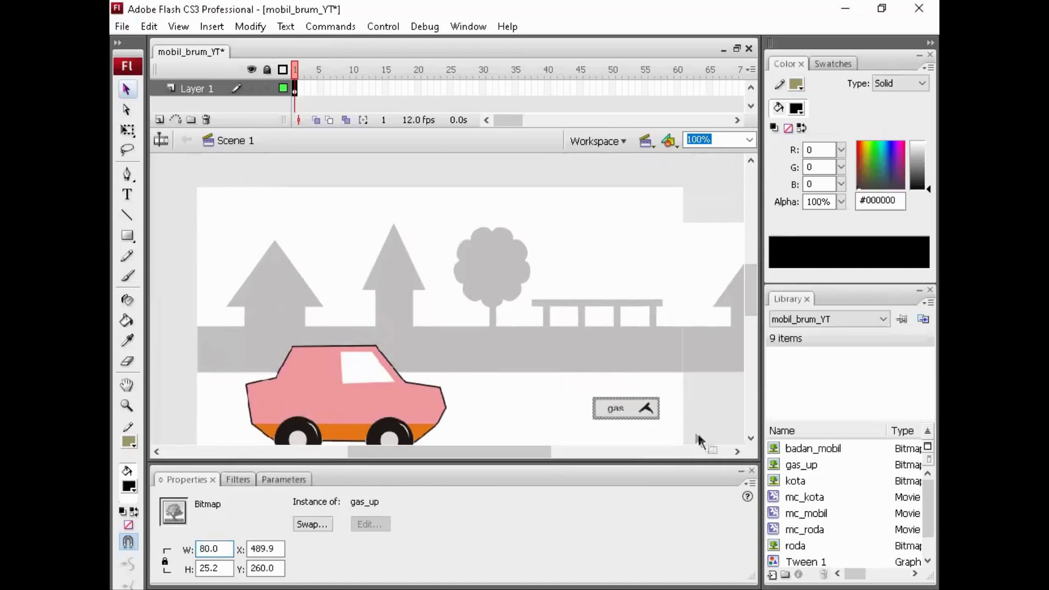
scroll(752, 437, "down", 3)
left_click(649, 377)
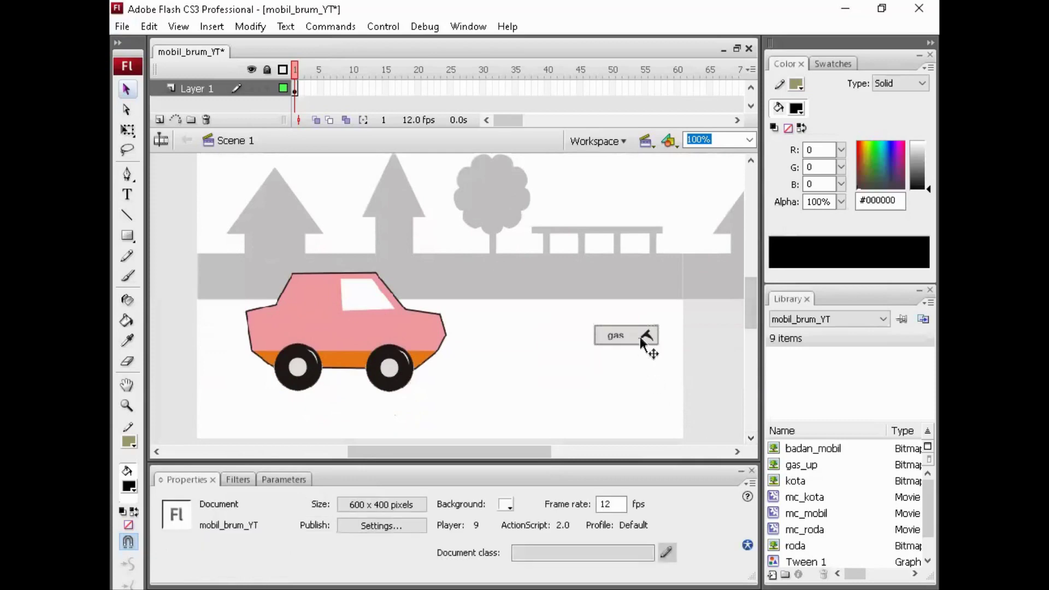
left_click(628, 343)
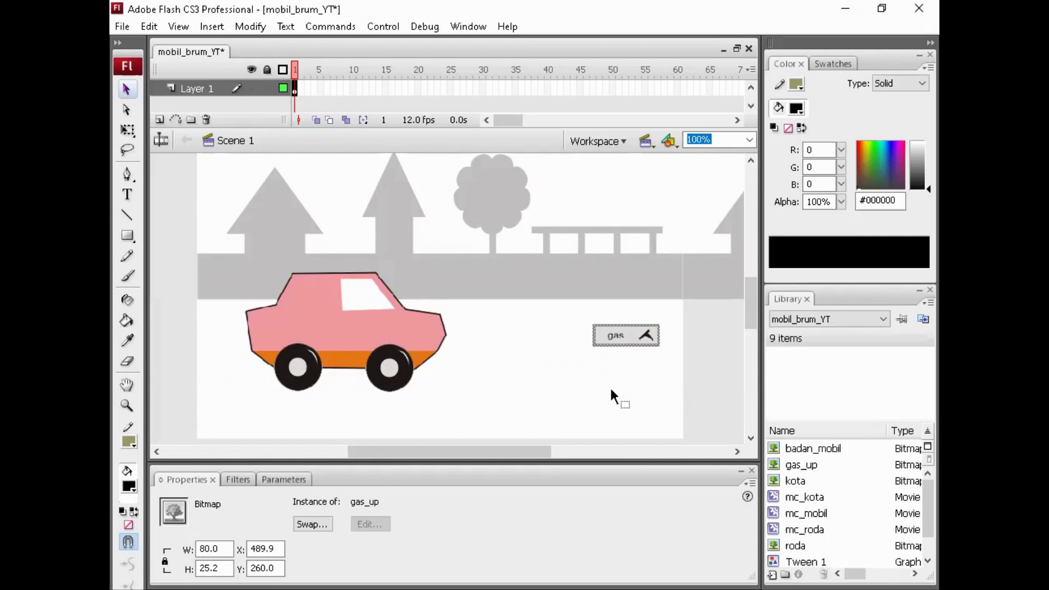
key("F8")
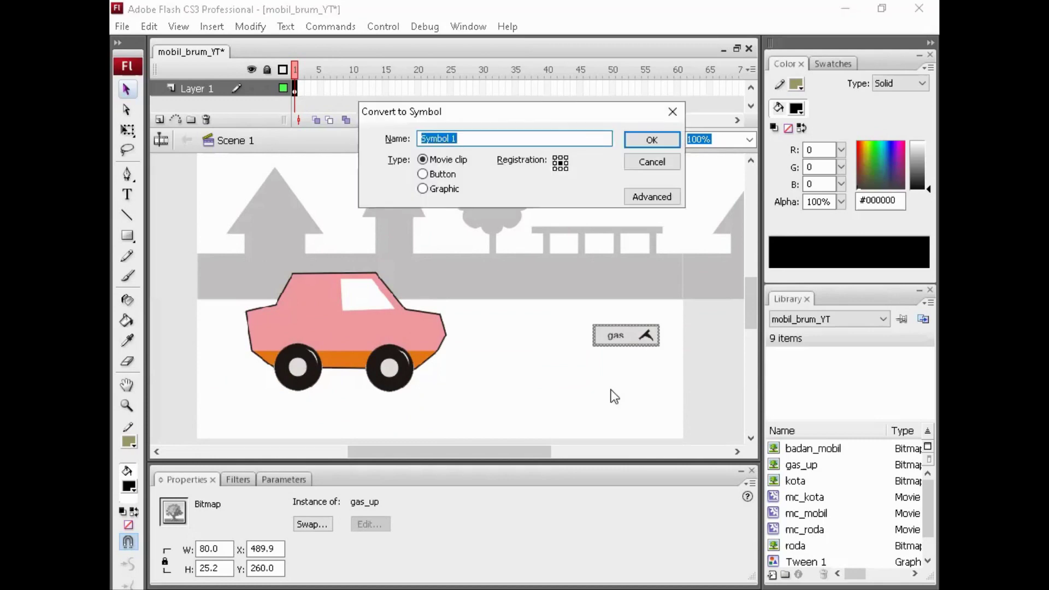
Convert the gas image into a Button symbol named btn_gas.
left_click(440, 175)
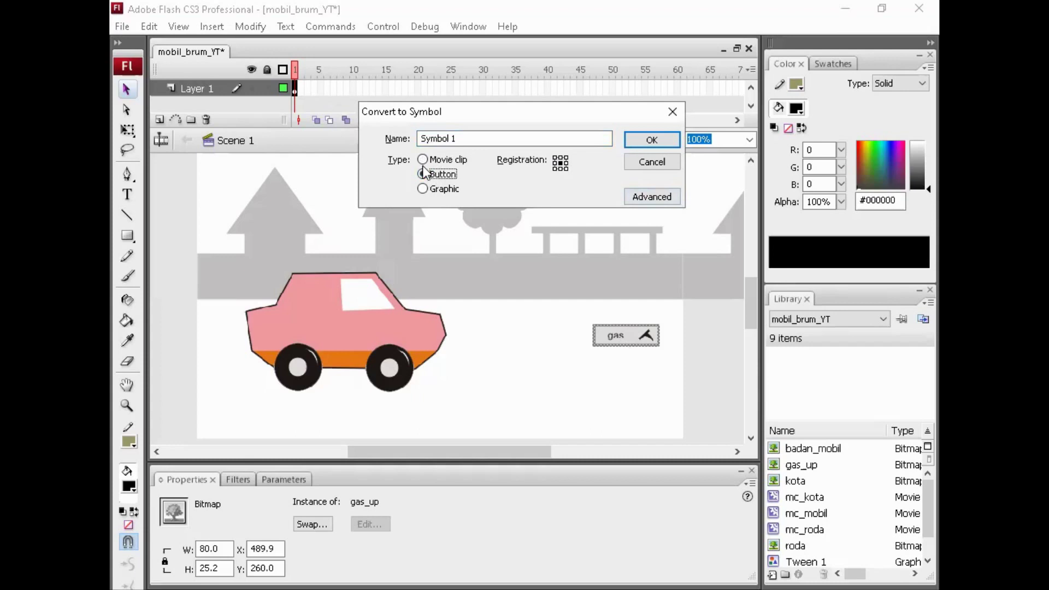
left_click_drag(456, 139, 389, 140)
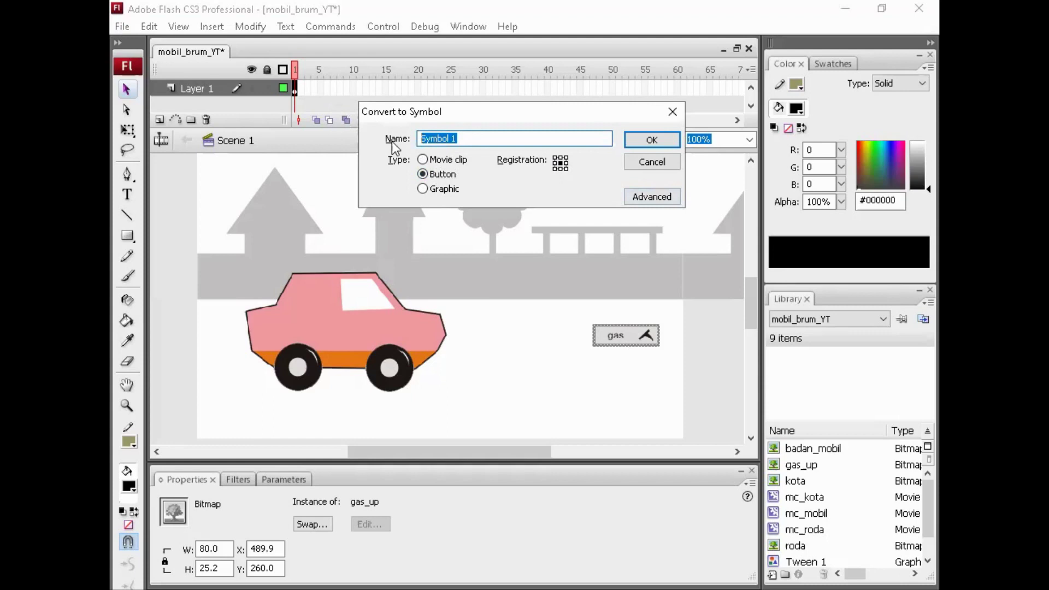
type("btn_")
type("gas")
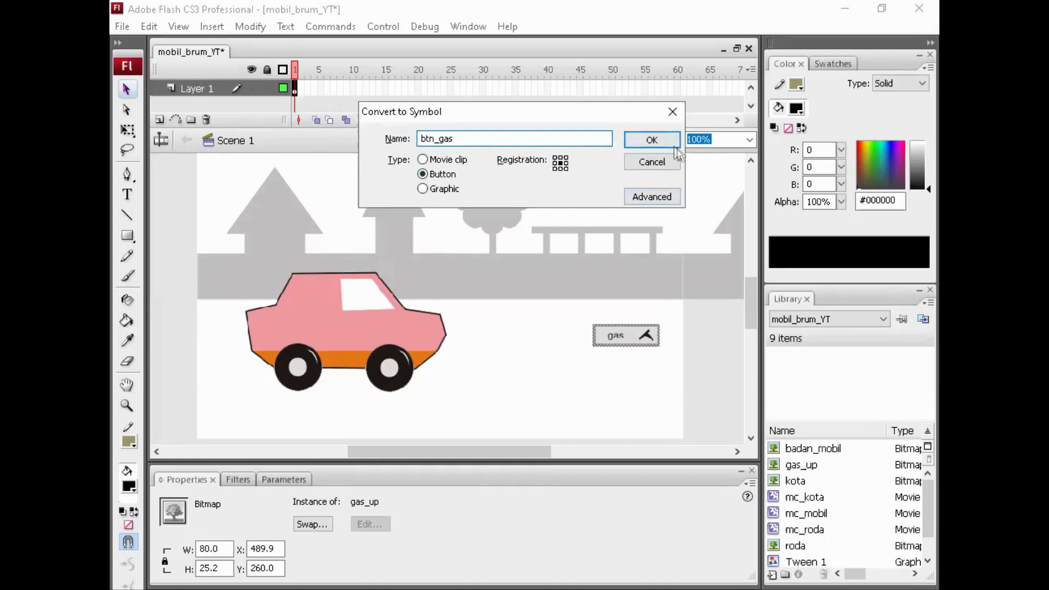
left_click(656, 140)
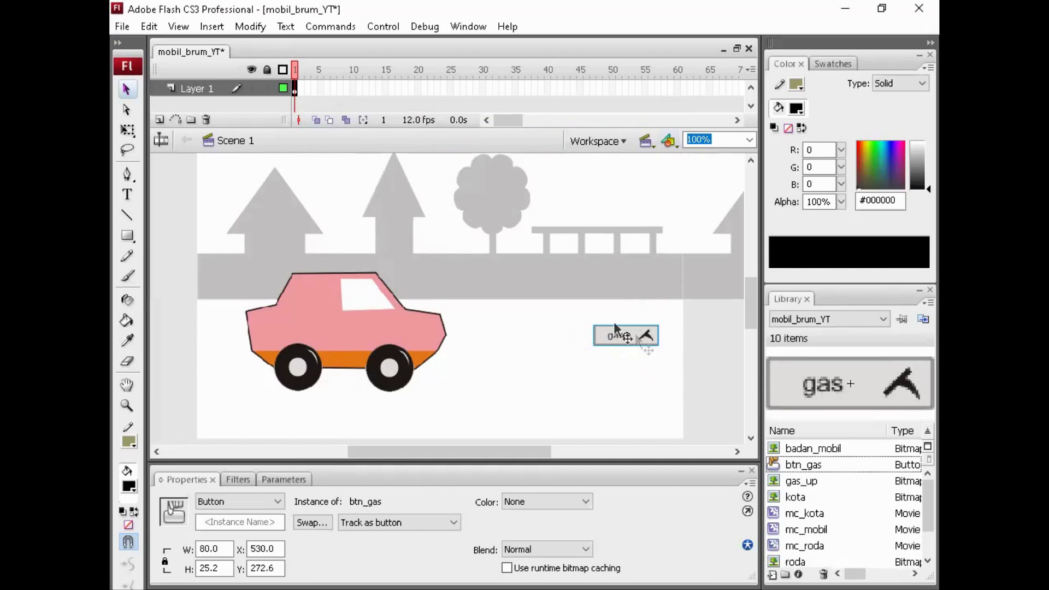
Edit btn_gas and set its gas_up image to X -50, Y 50.
double_click(645, 336)
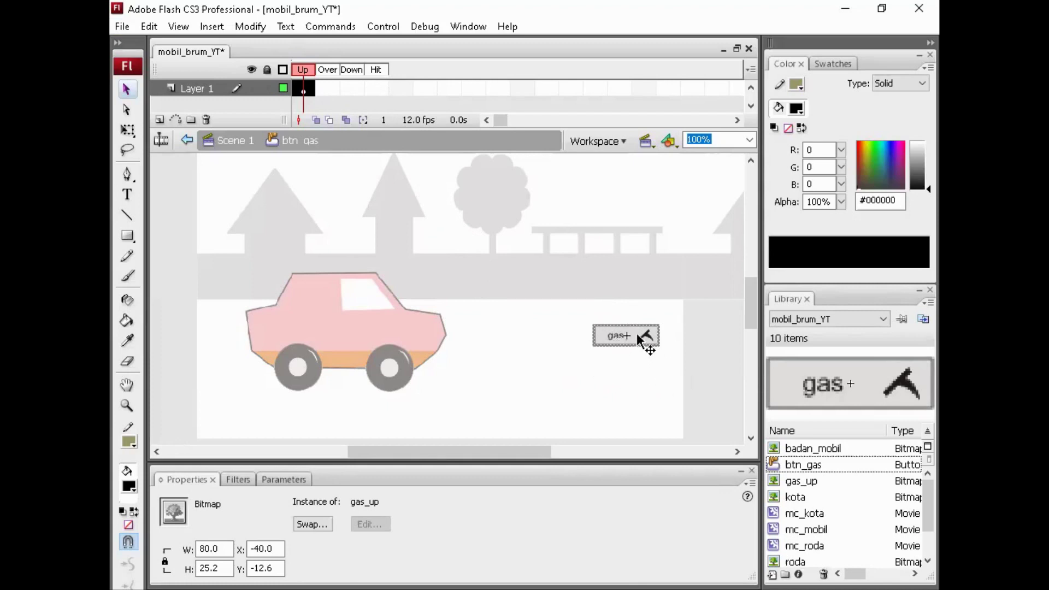
left_click_drag(638, 337, 619, 359)
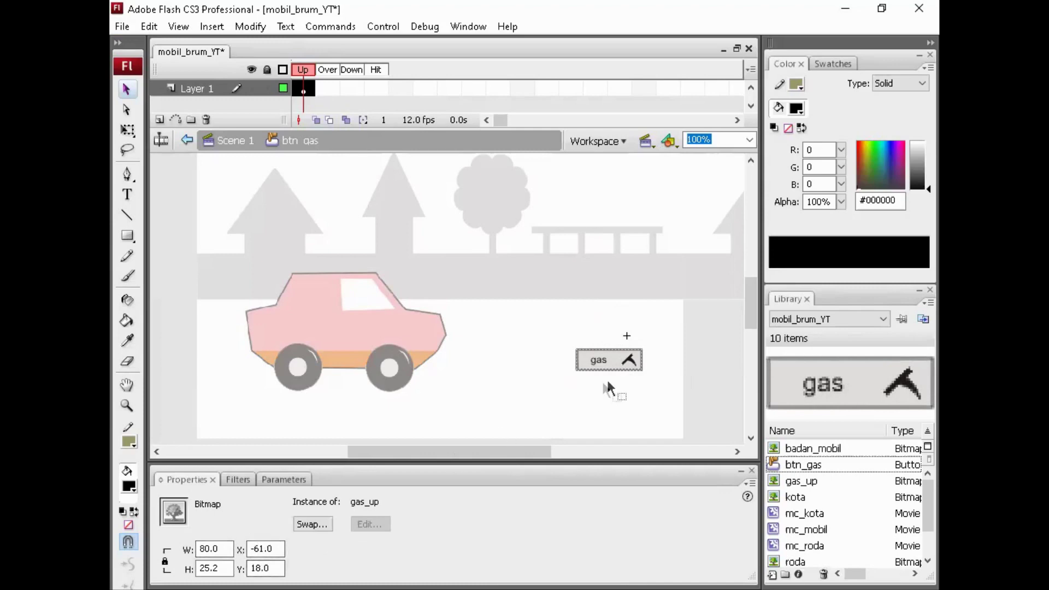
left_click(265, 549)
type("-50")
key("Tab")
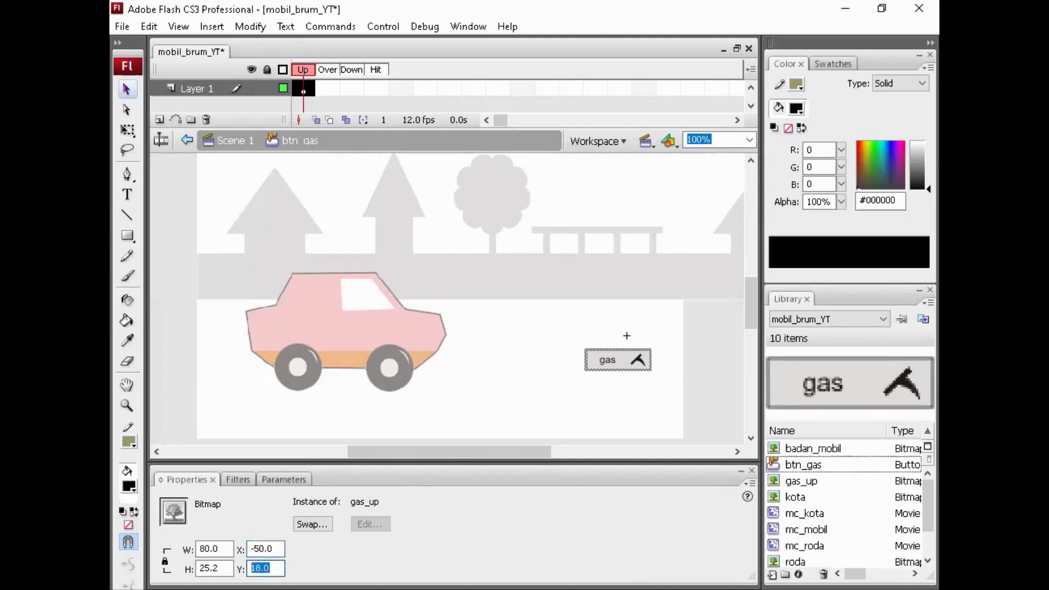
type("50")
key("Return")
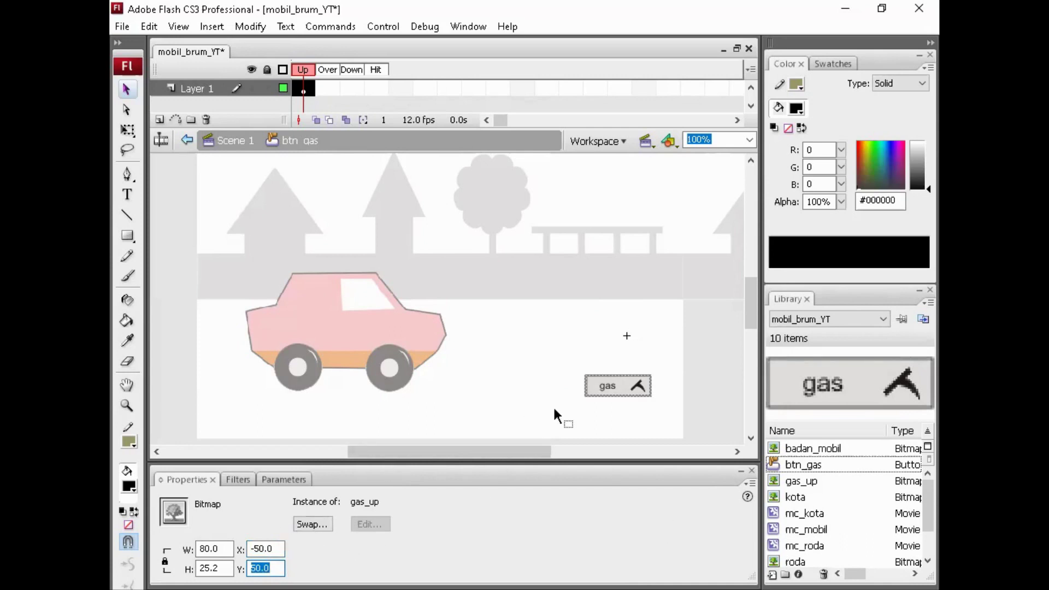
left_click(640, 401)
left_click(615, 385)
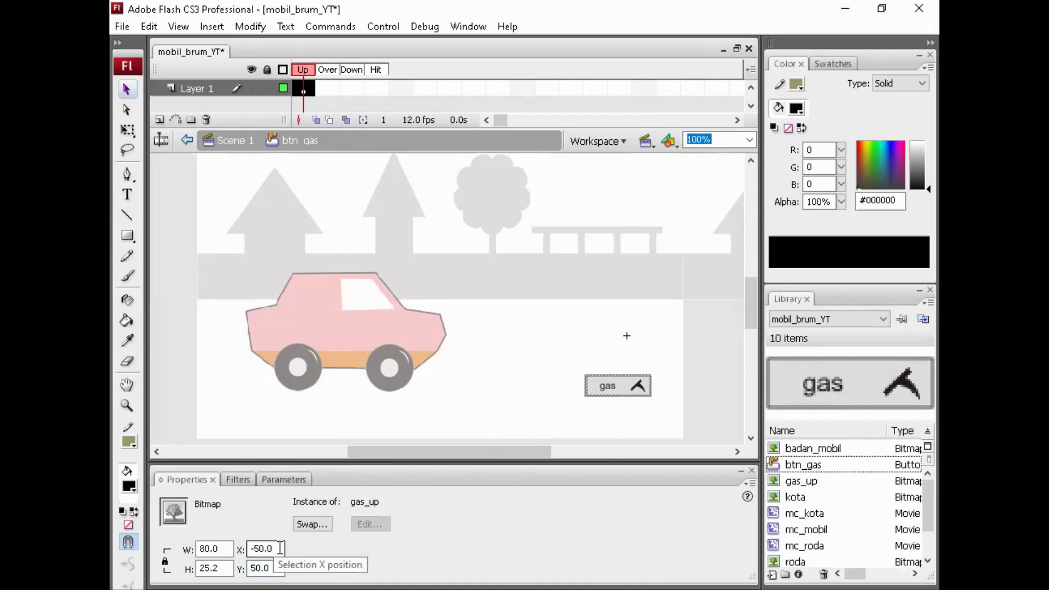
Re-enter the gas image's X position, settling back on -50.
double_click(280, 548)
type("50")
key("Return")
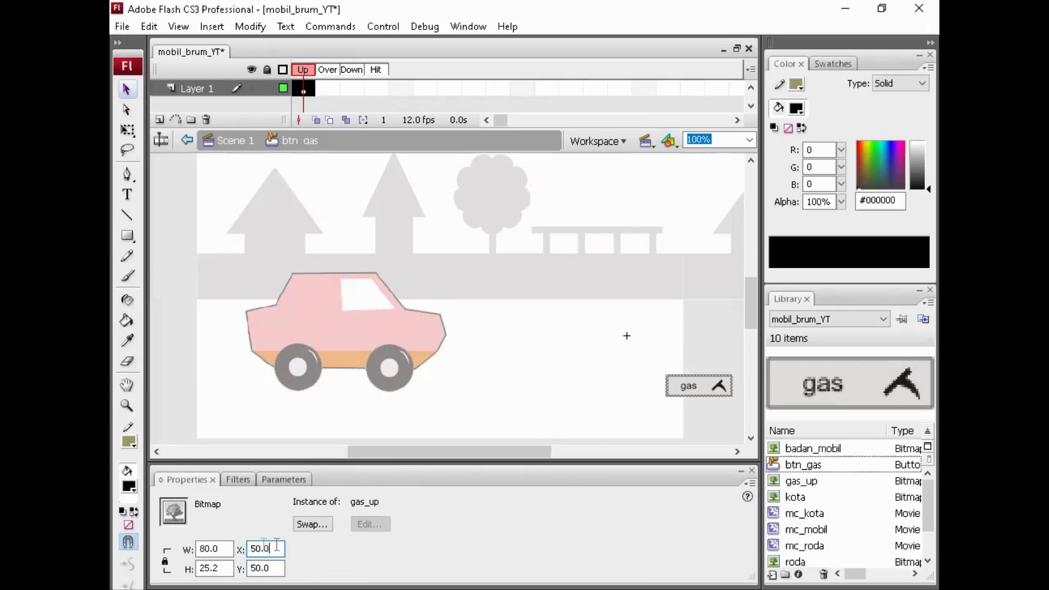
type("-5")
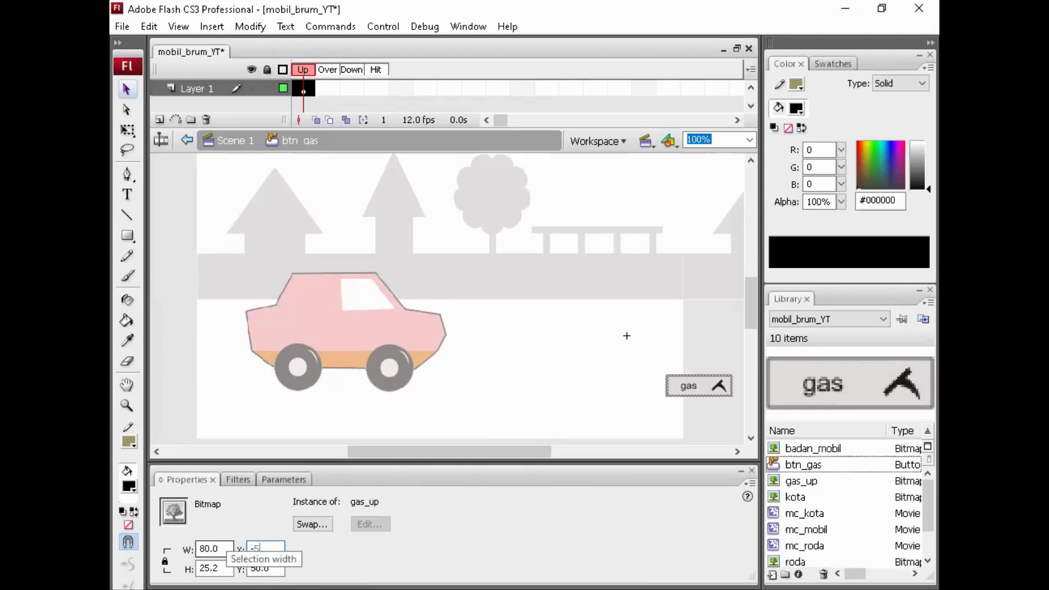
key("Return")
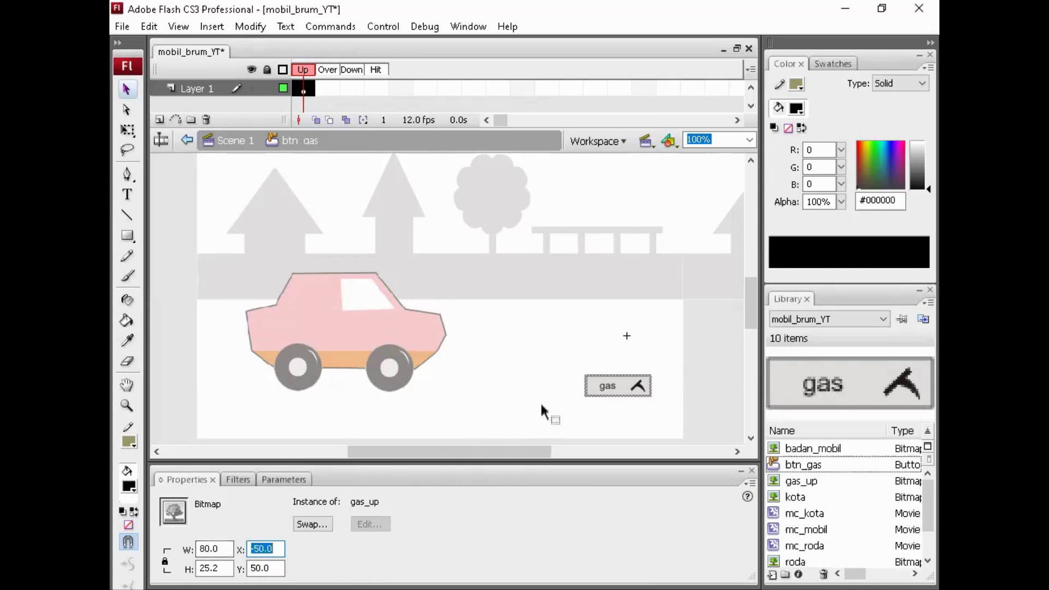
left_click(543, 405)
left_click(633, 391)
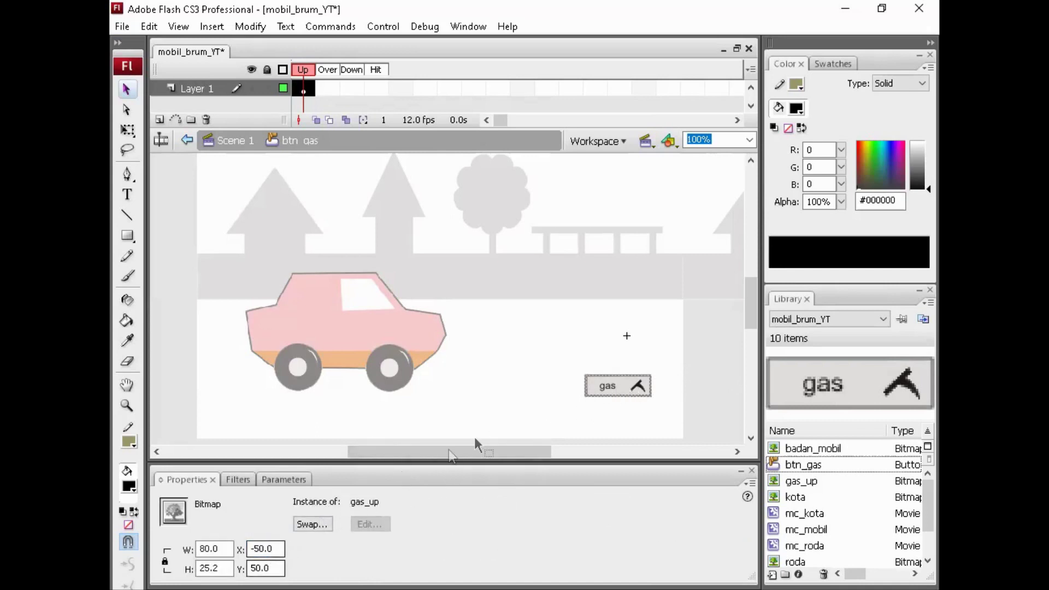
Add a keyframe to btn_gas's Over frame and delete the copied gas image from it.
left_click_drag(329, 88, 312, 92)
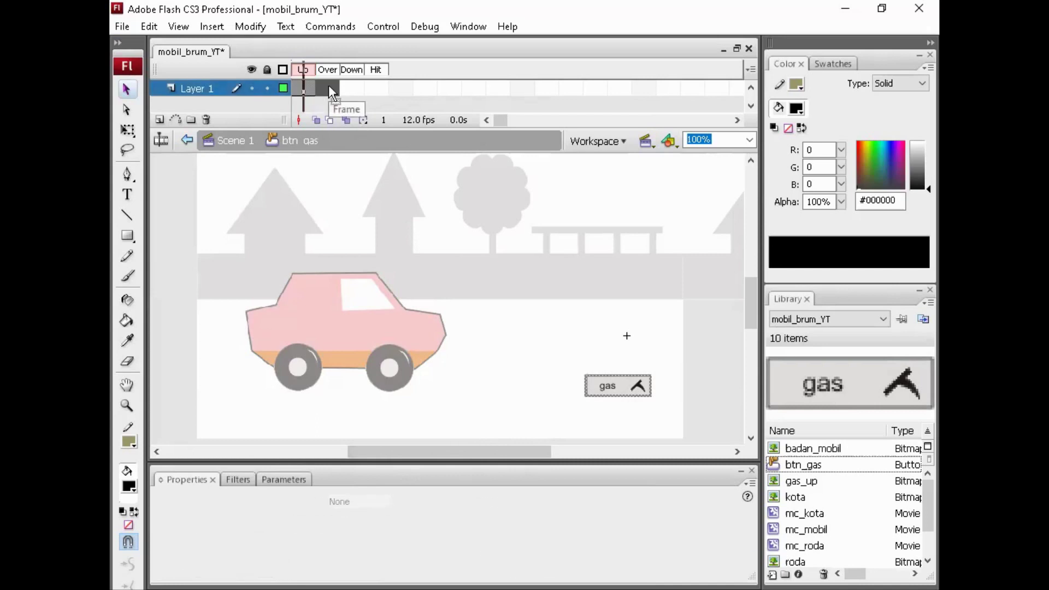
left_click(311, 91)
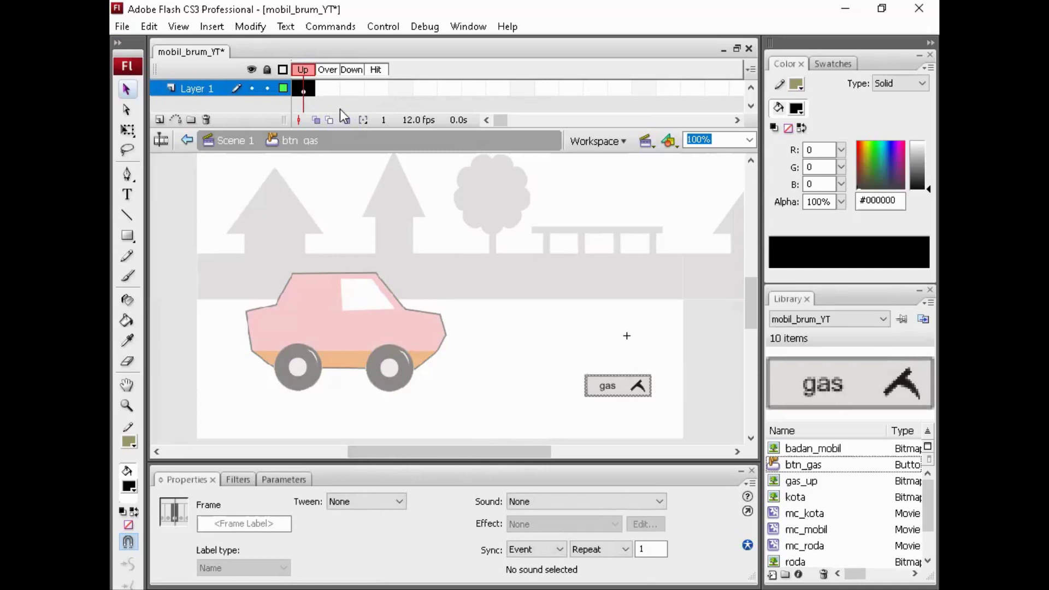
key("F6")
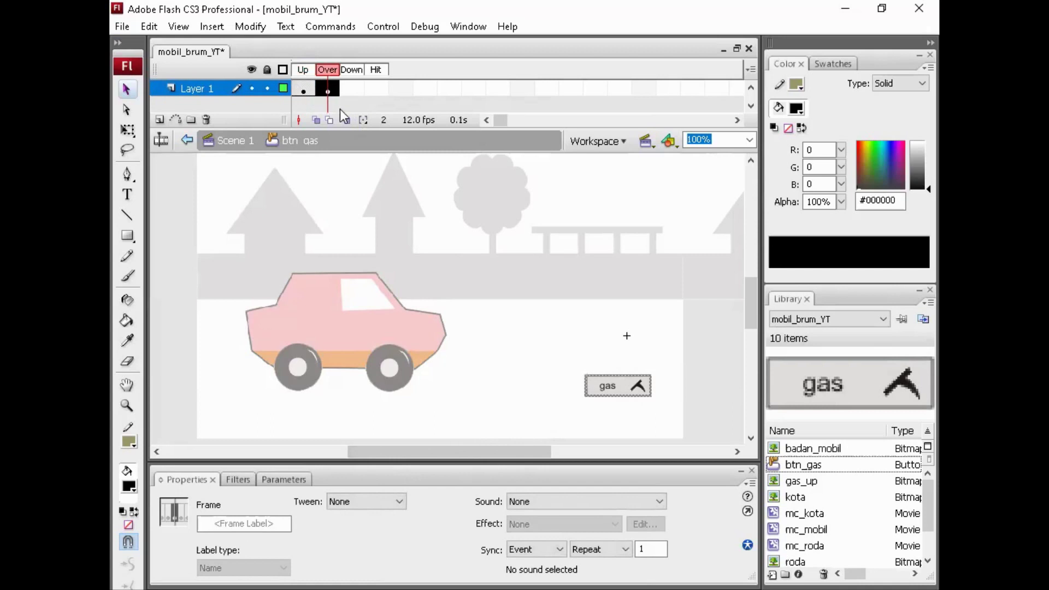
left_click(309, 91)
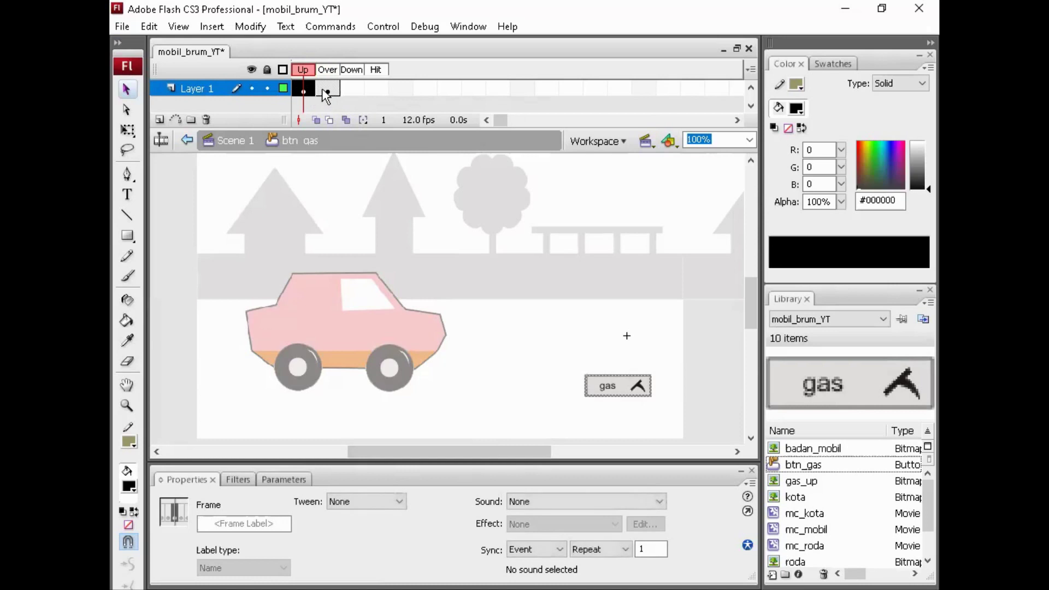
left_click(328, 90)
left_click(634, 362)
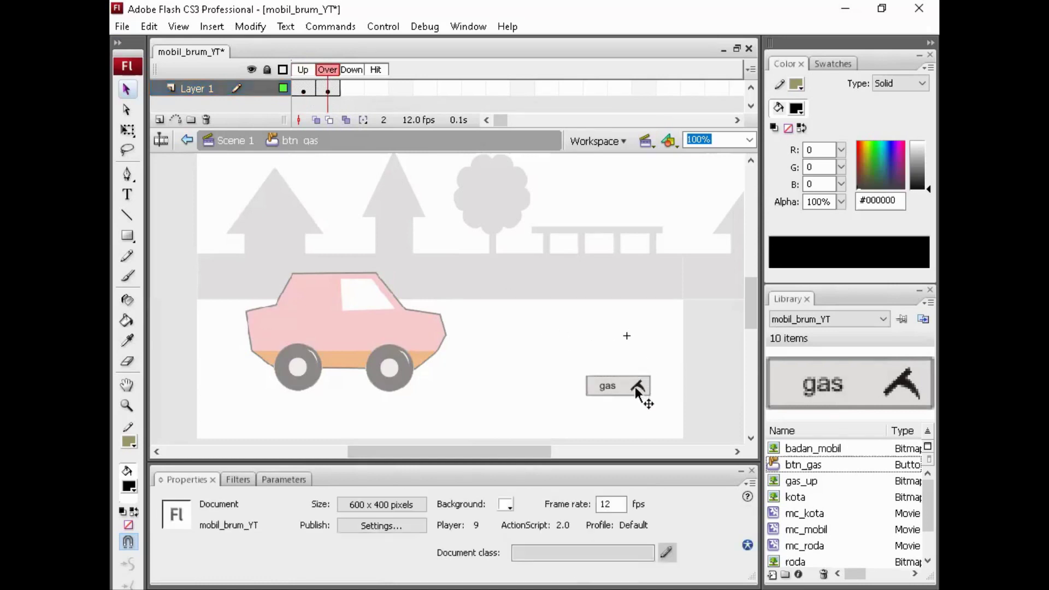
left_click(635, 383)
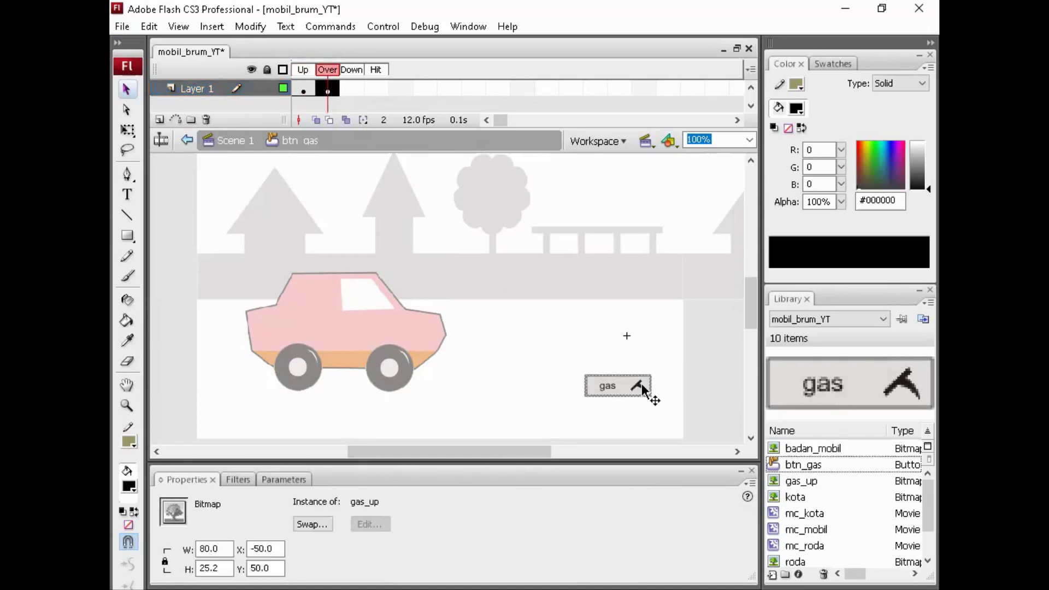
key("Delete")
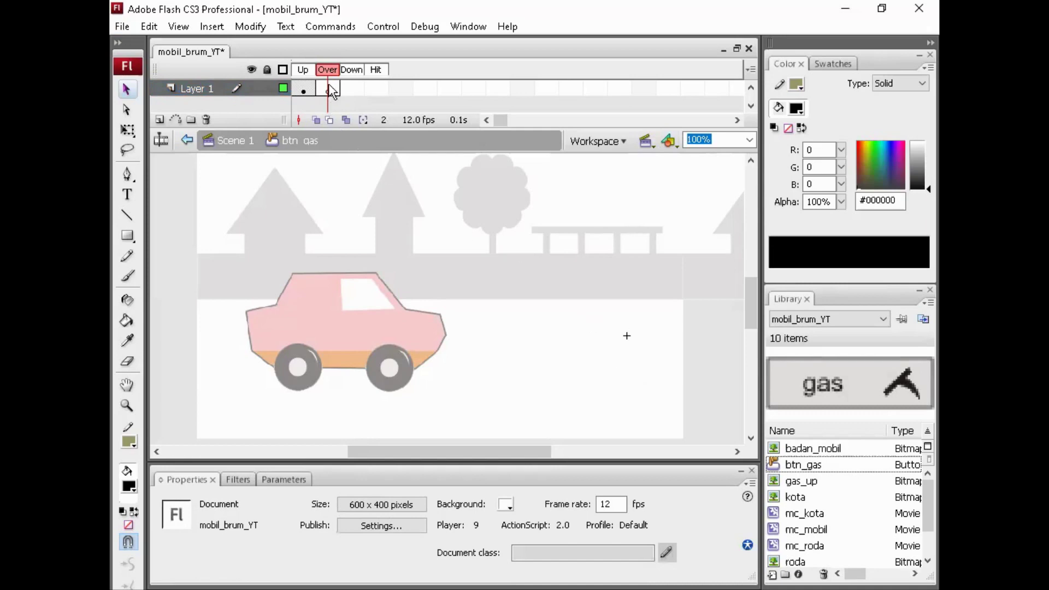
left_click(327, 88)
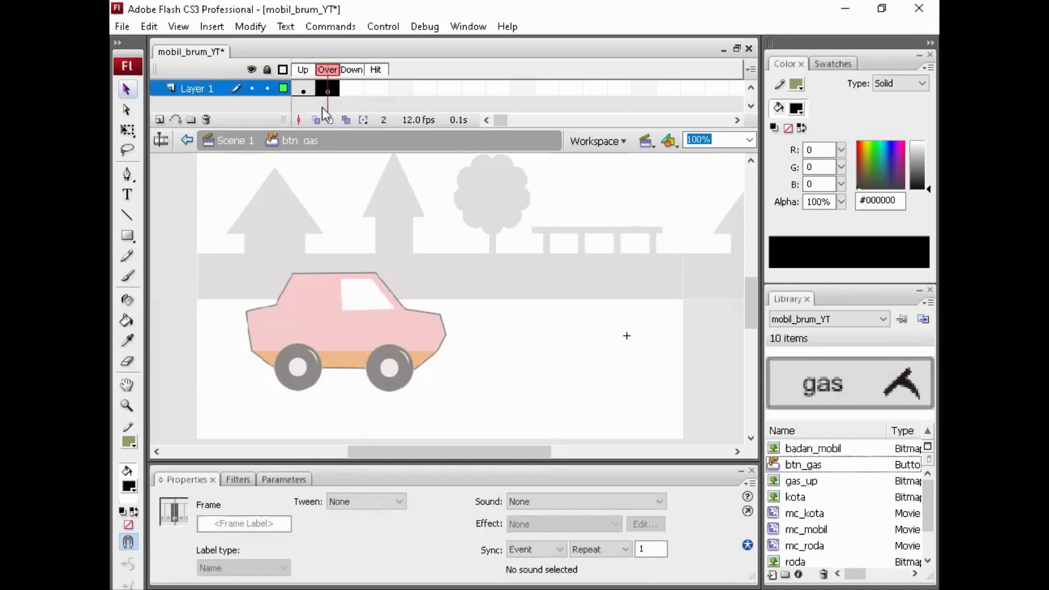
Import the gas_over image onto the stage in the Over frame.
left_click(123, 27)
mouse_move(213, 306)
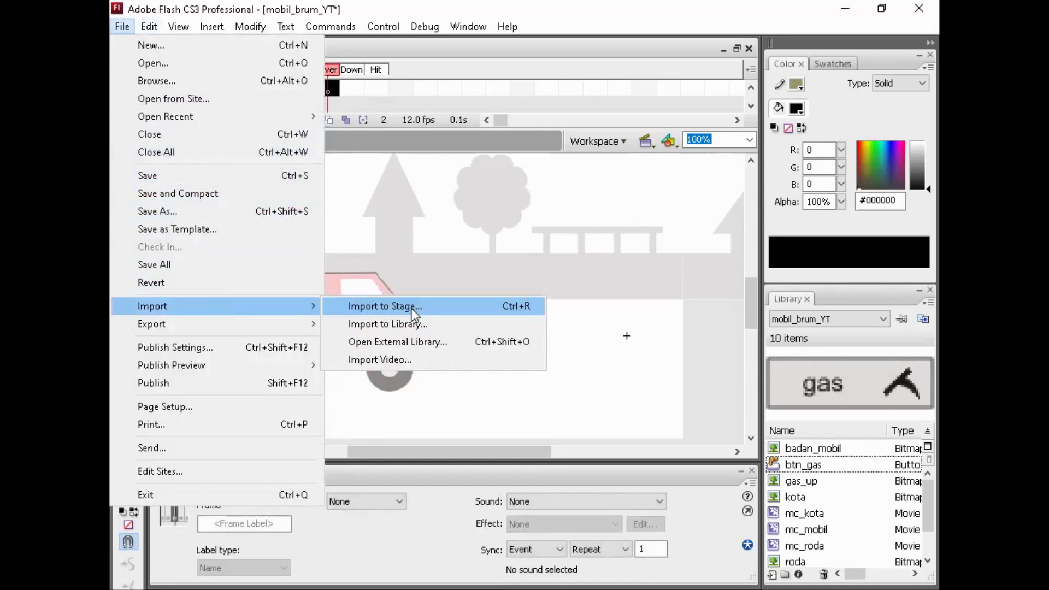
left_click(411, 309)
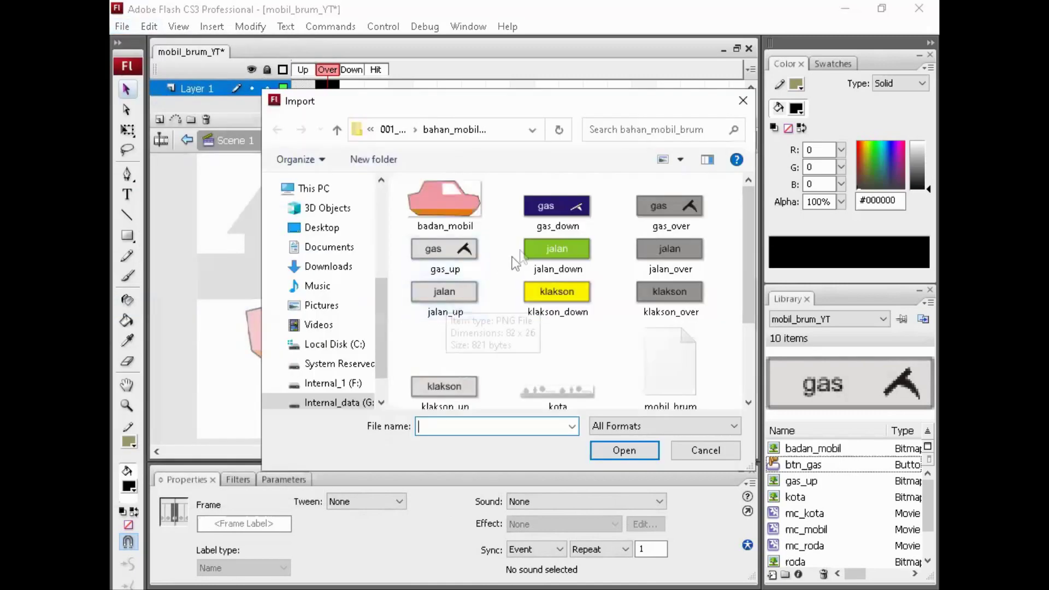
left_click(662, 224)
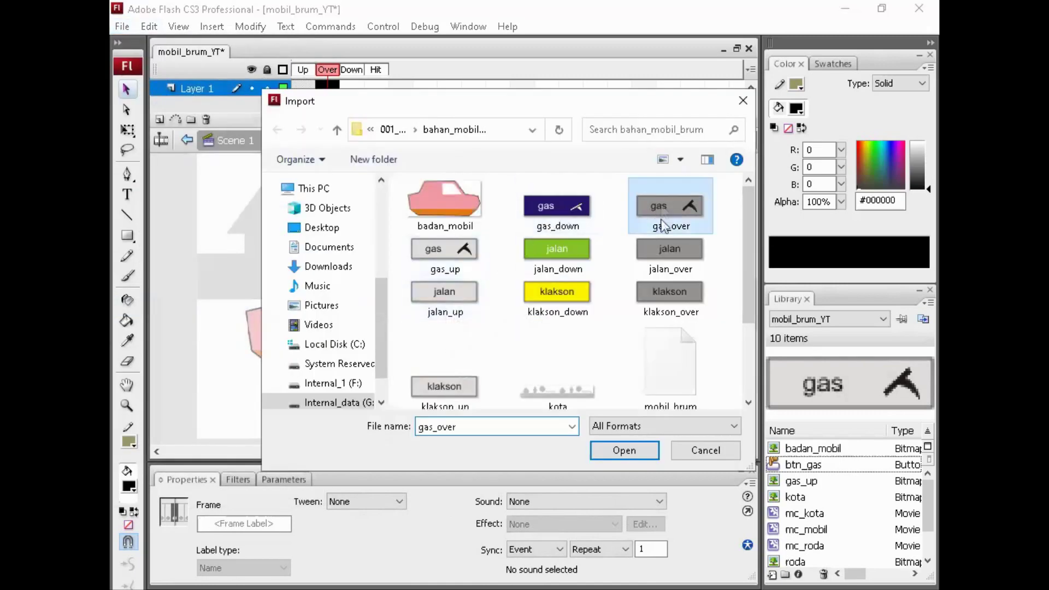
left_click(619, 449)
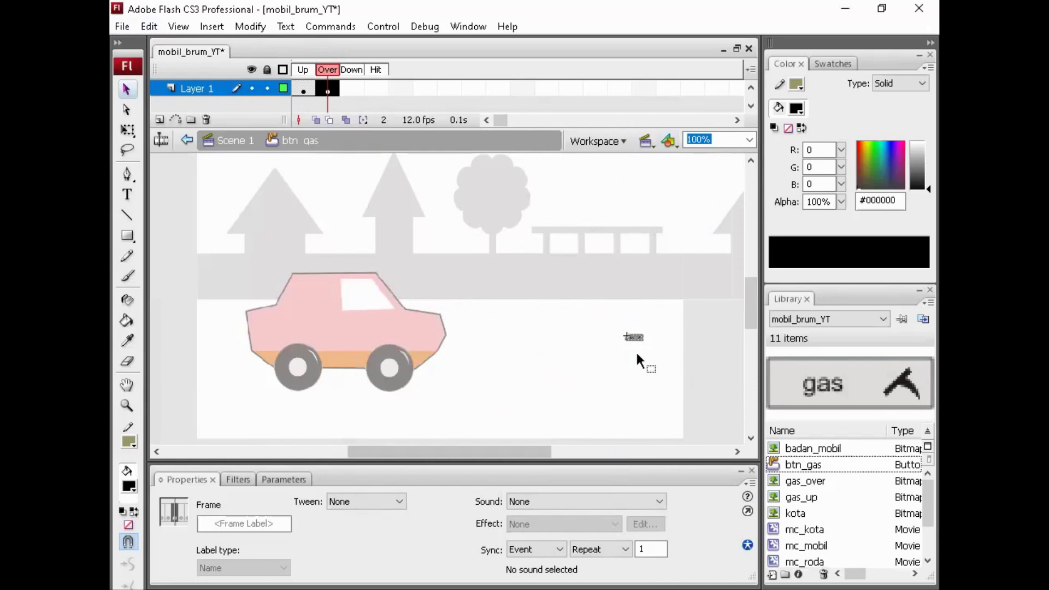
Enlarge the gas_over image in the Over frame to 80 px wide.
left_click(630, 351)
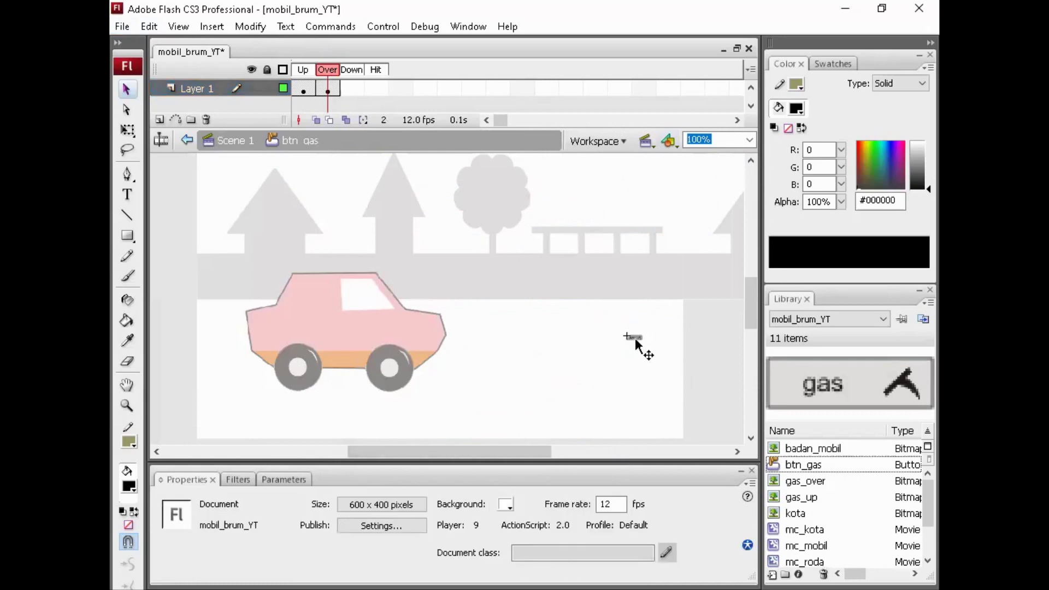
left_click(635, 338)
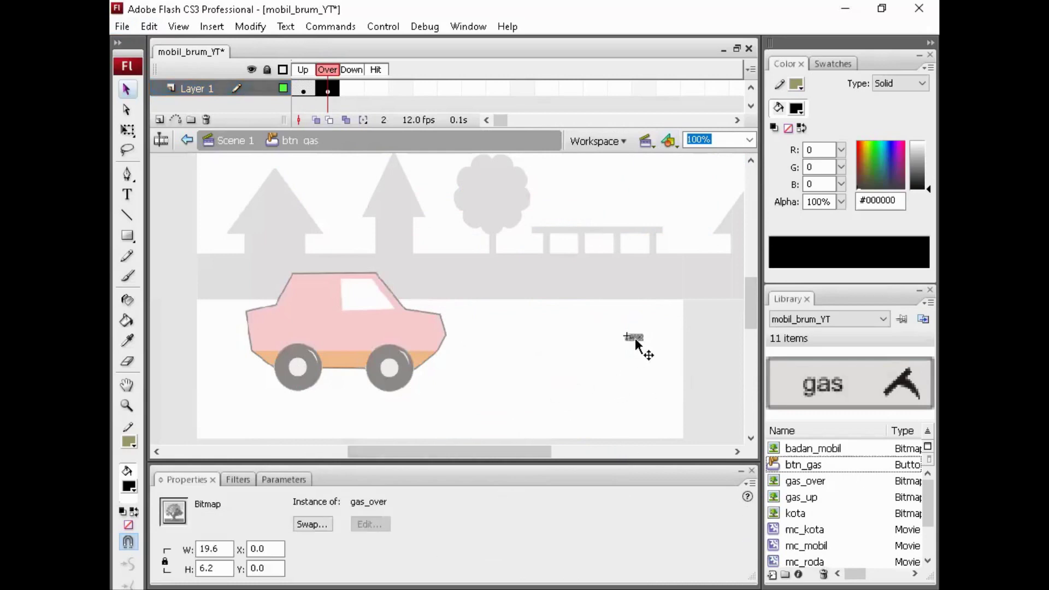
double_click(226, 548)
type("80")
key("Return")
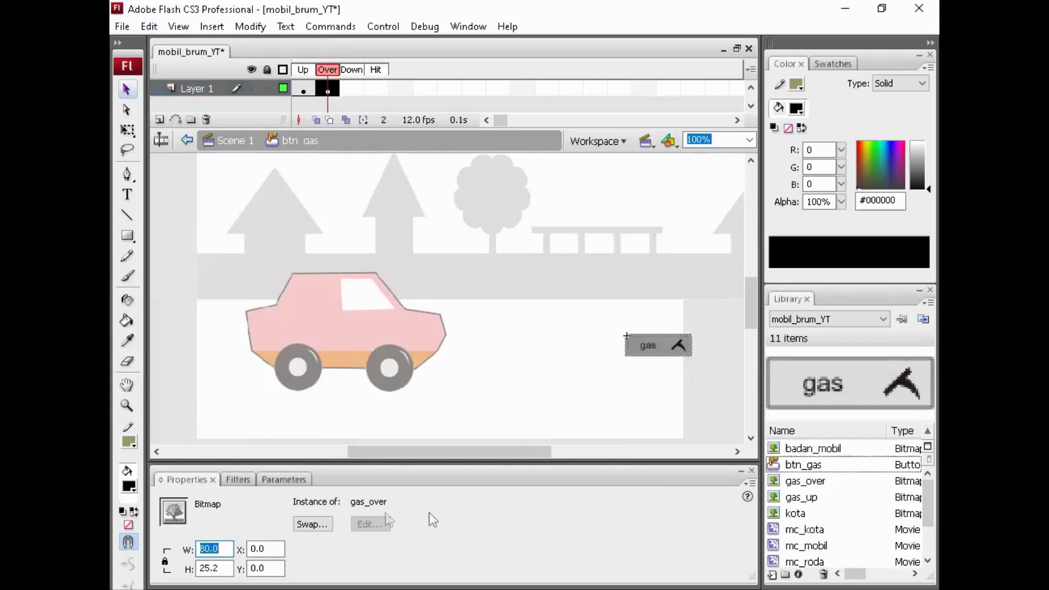
left_click(305, 90)
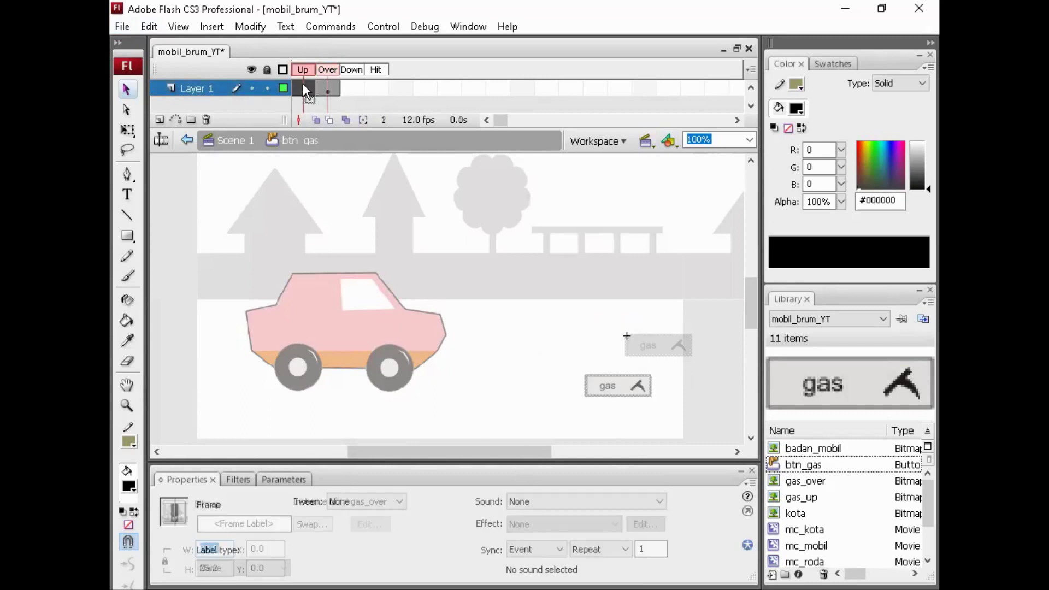
key("F6")
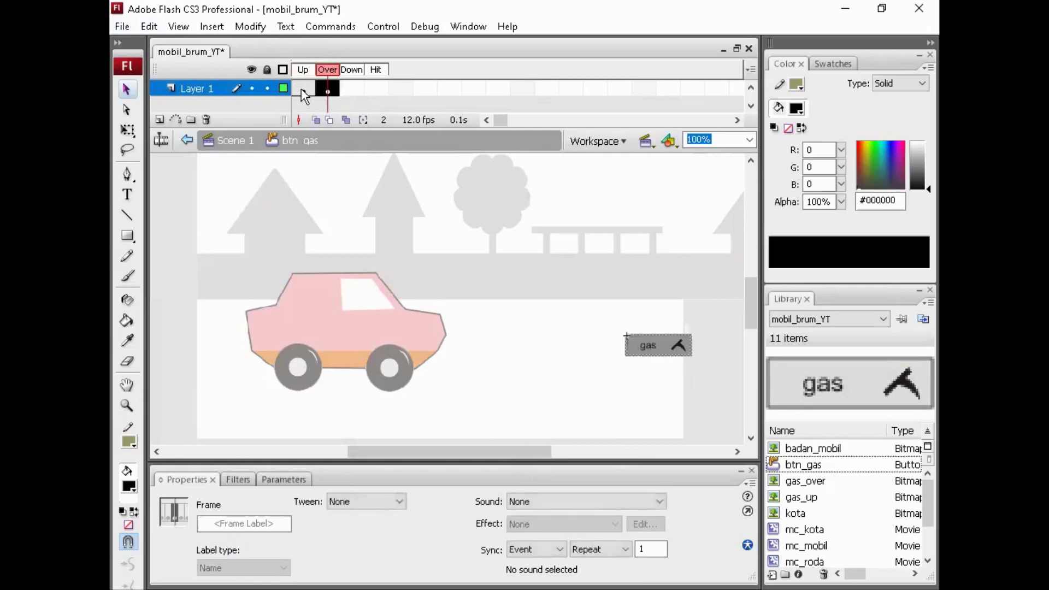
left_click(301, 89)
left_click(326, 90)
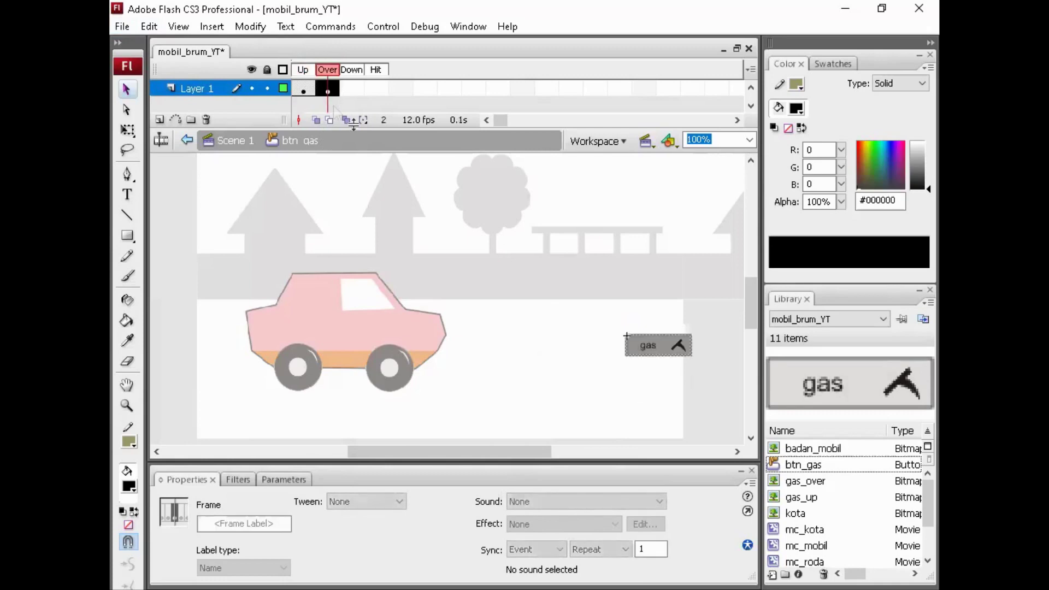
Position the gas_over image at X -50, Y 50.
left_click(661, 362)
left_click(662, 347)
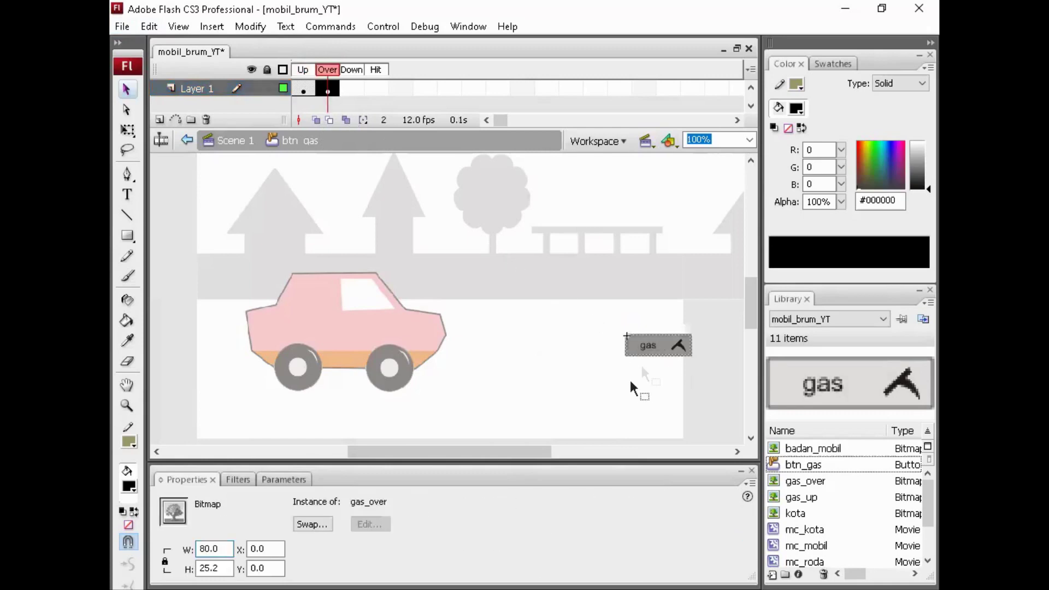
left_click(277, 548)
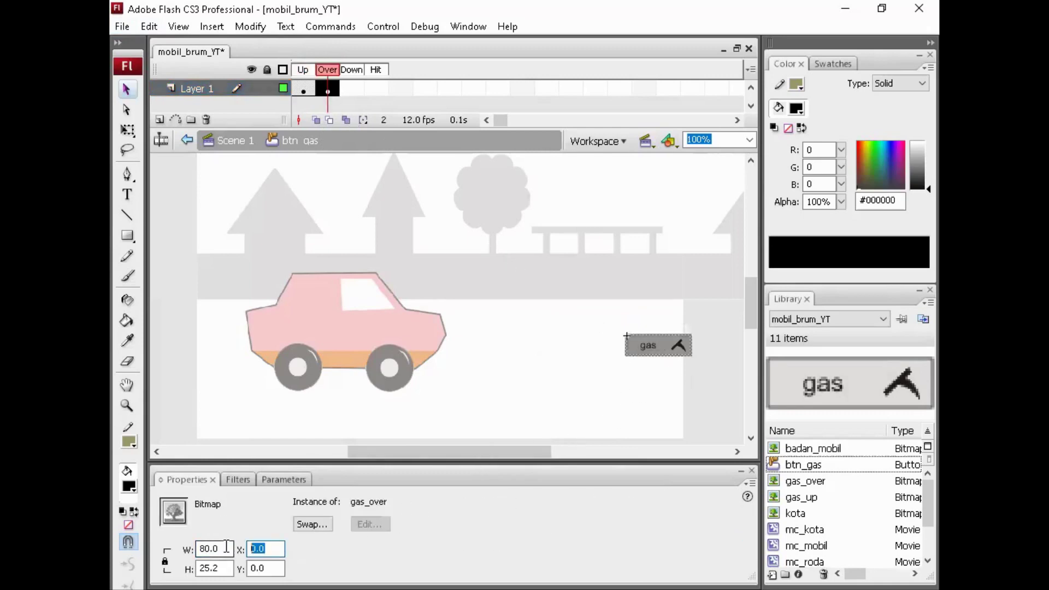
type("-50")
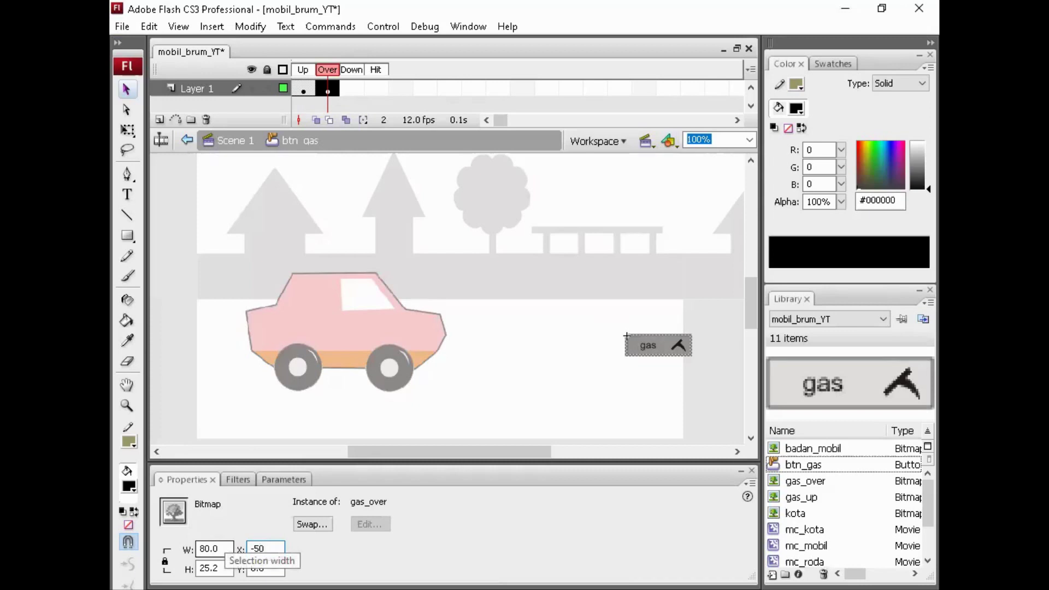
key("Tab")
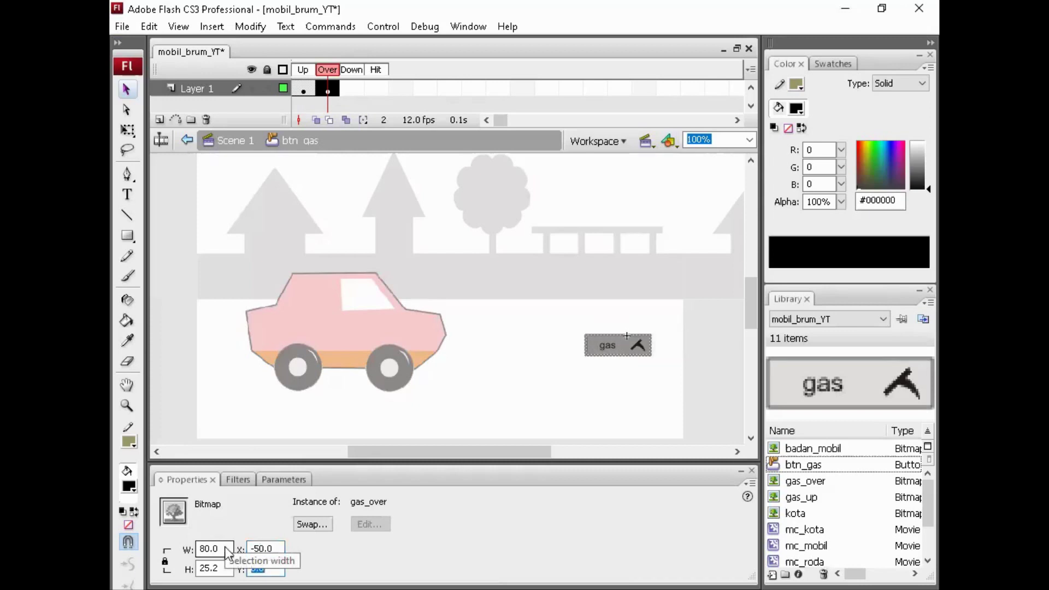
type("50")
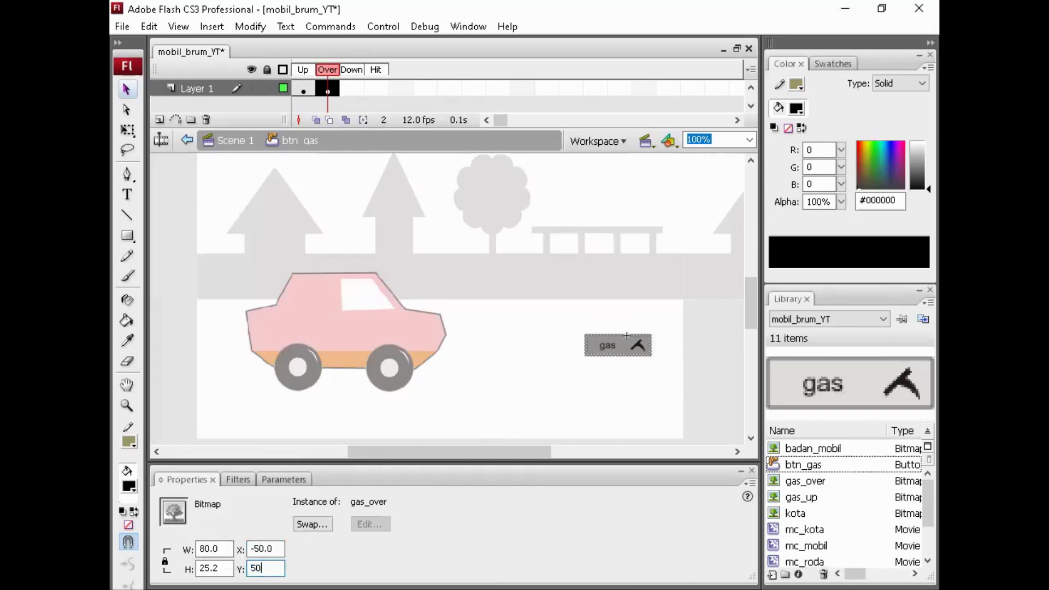
key("Return")
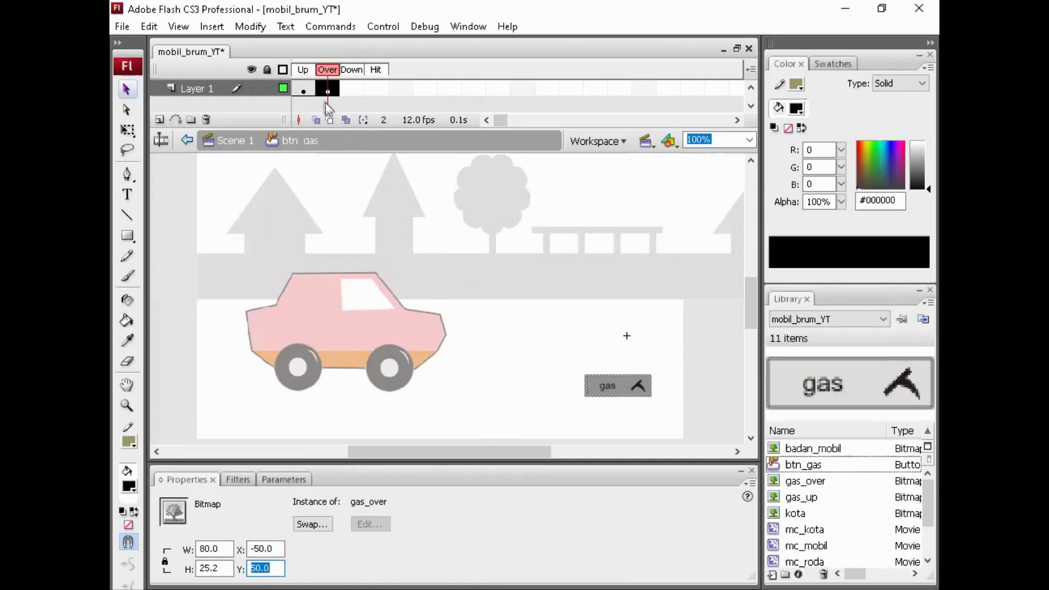
left_click(305, 91)
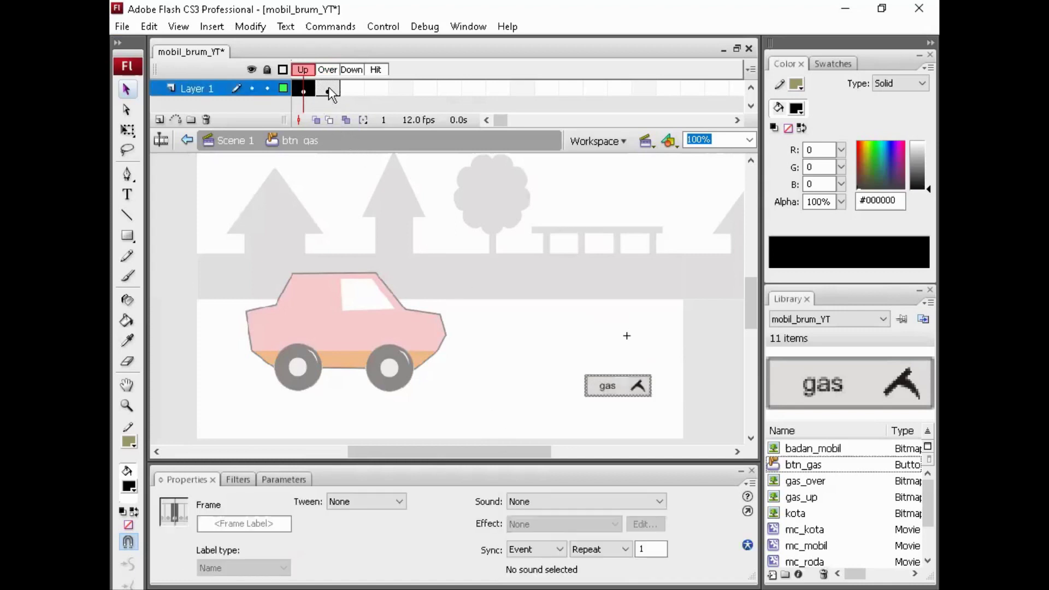
left_click(329, 87)
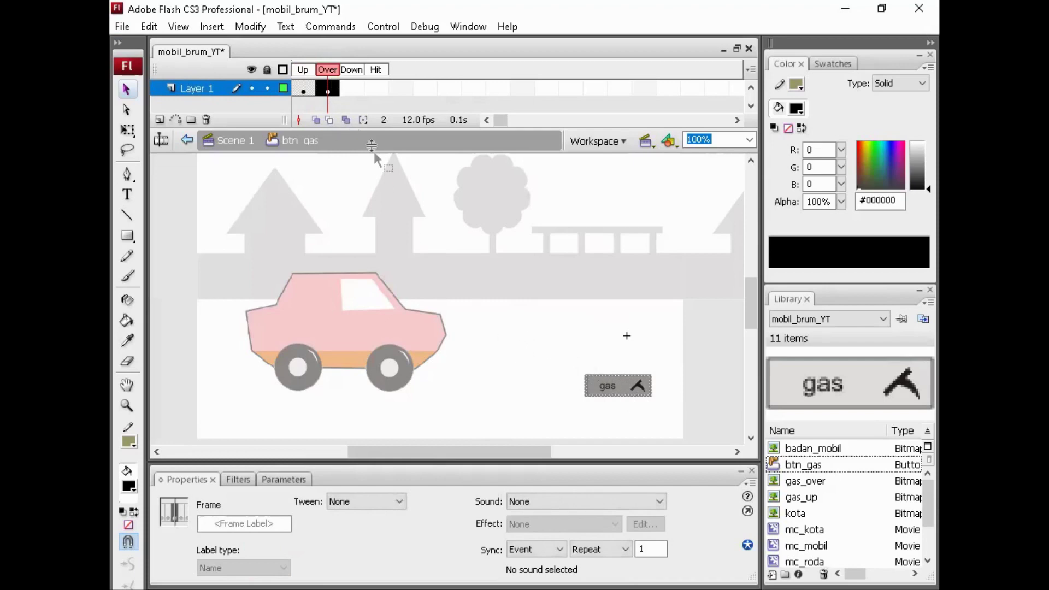
Add a Down keyframe to btn_gas and delete the copied gas_over image.
key("F6")
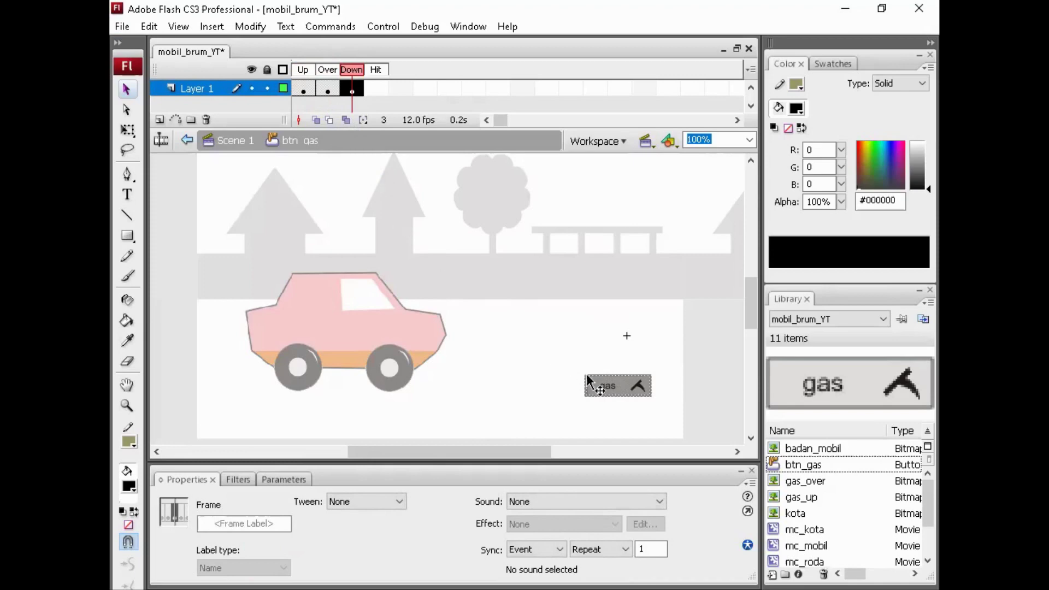
left_click(545, 350)
left_click(605, 382)
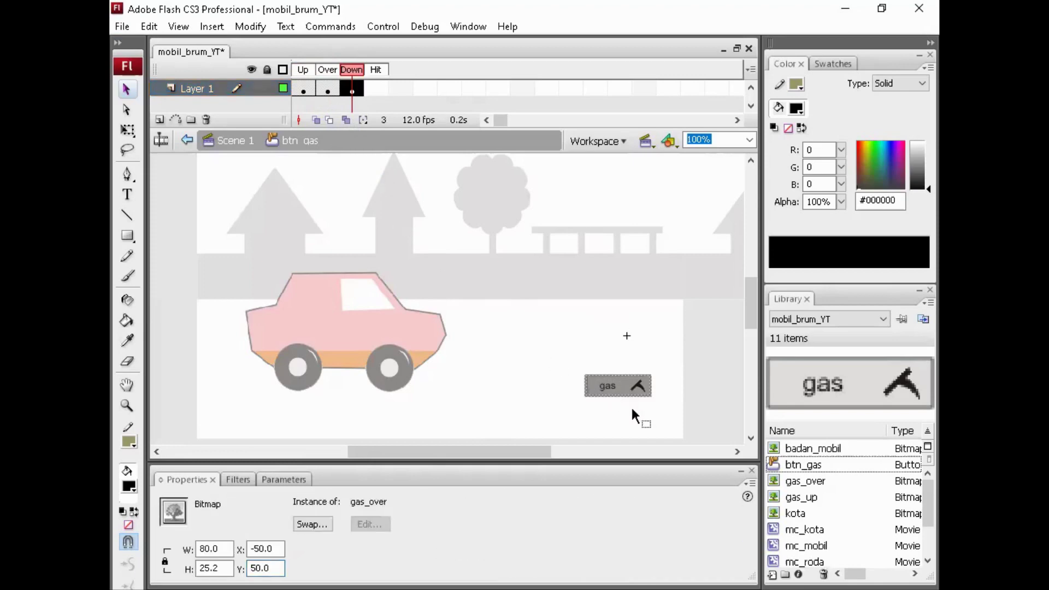
key("Delete")
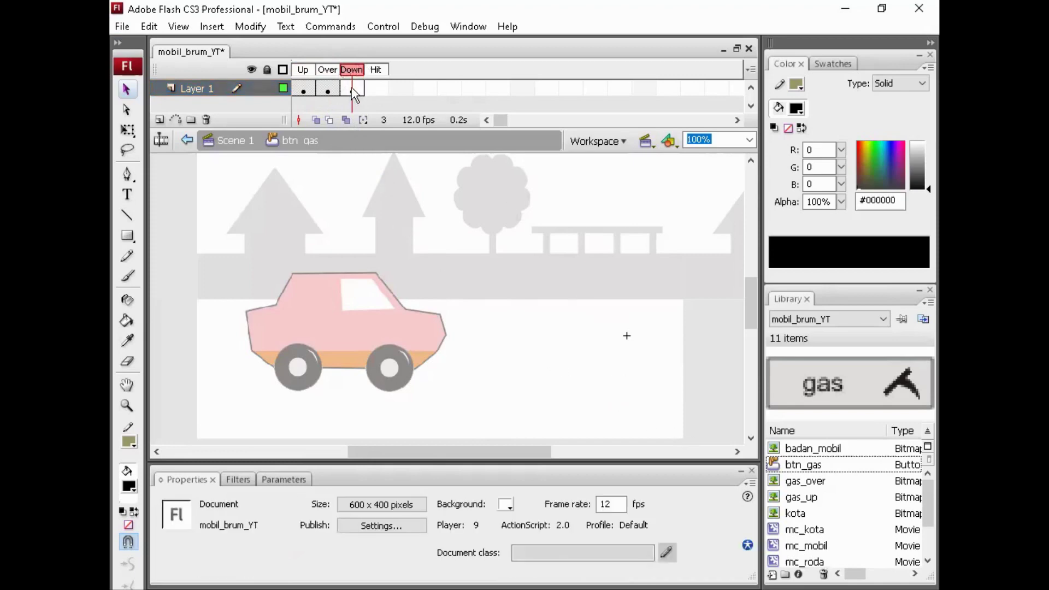
left_click(352, 90)
Import the gas_down image onto the stage in the Down frame.
left_click(121, 27)
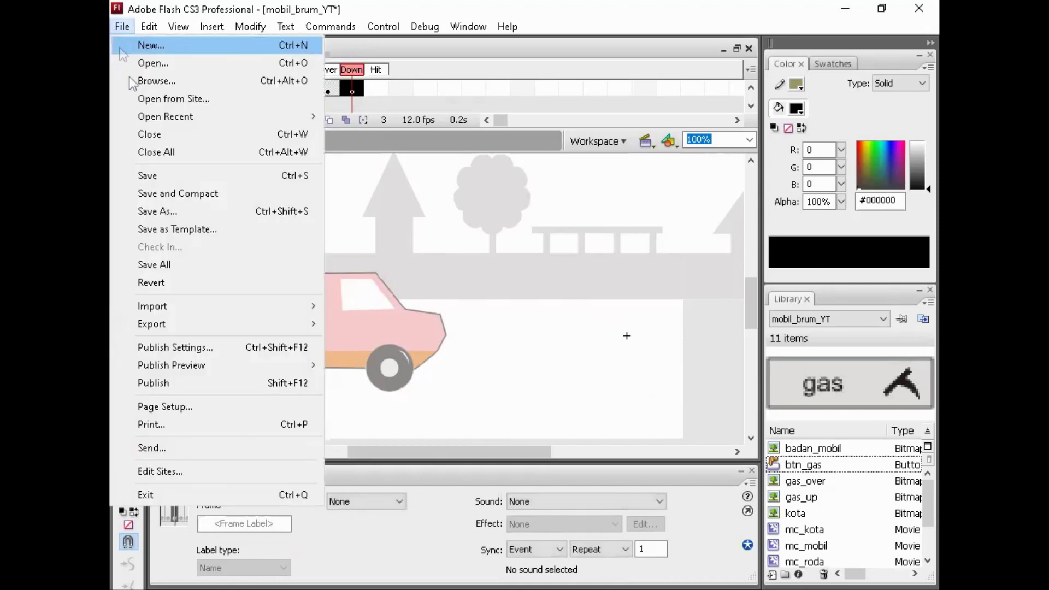
mouse_move(152, 306)
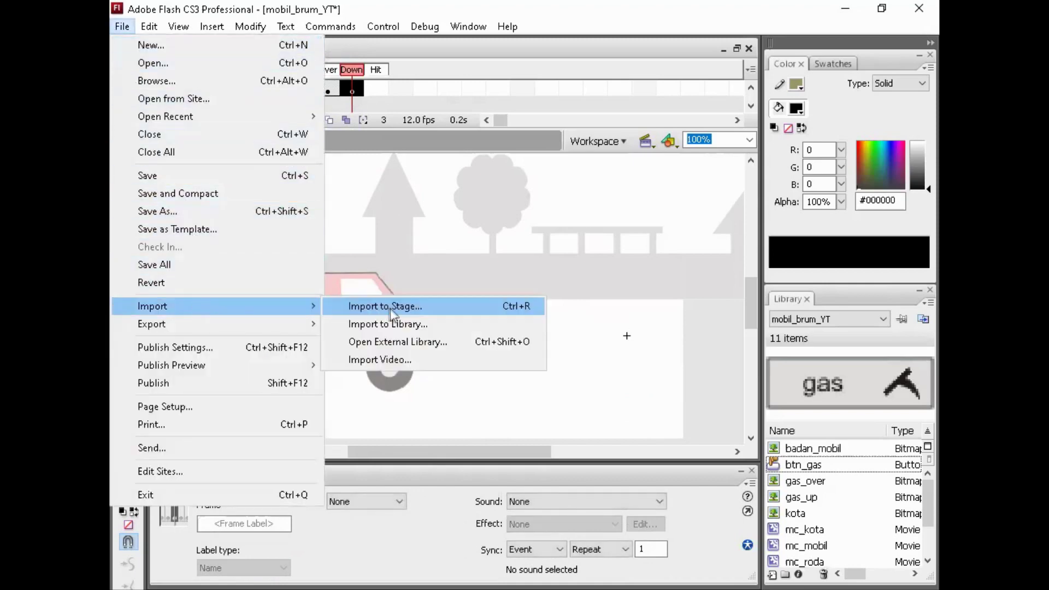
key("Return")
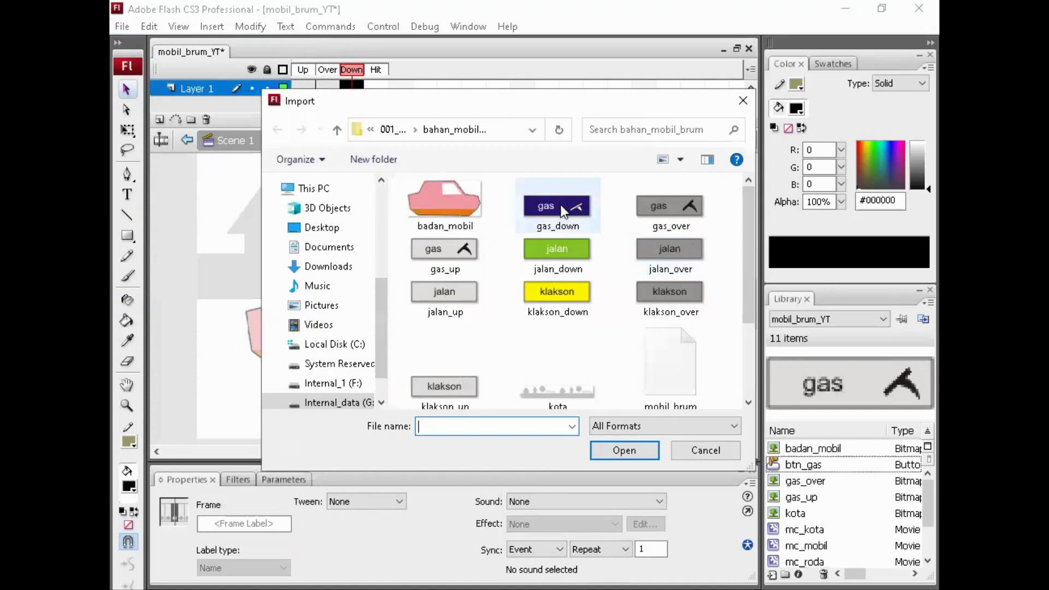
left_click(557, 206)
left_click(611, 456)
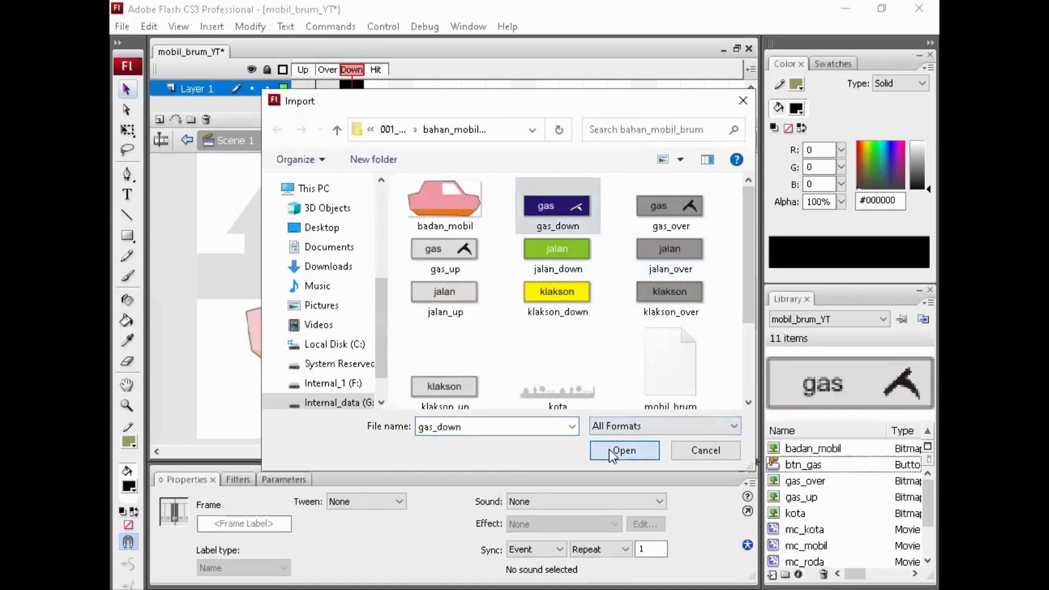
left_click(638, 360)
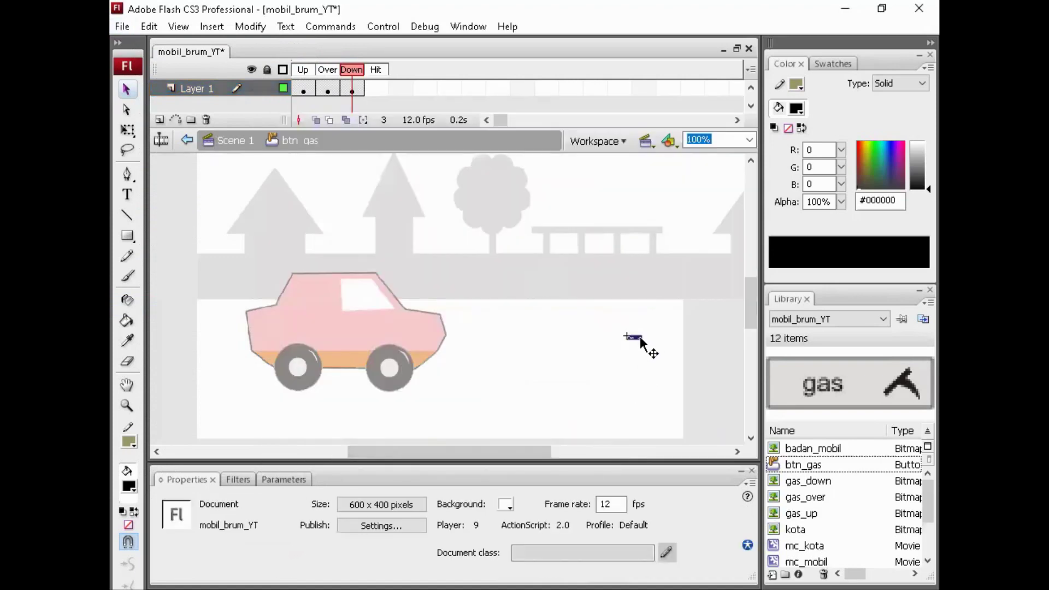
Resize the gas_down image to width 80 and position it at X -50, Y 50.
left_click(641, 336)
left_click(220, 549)
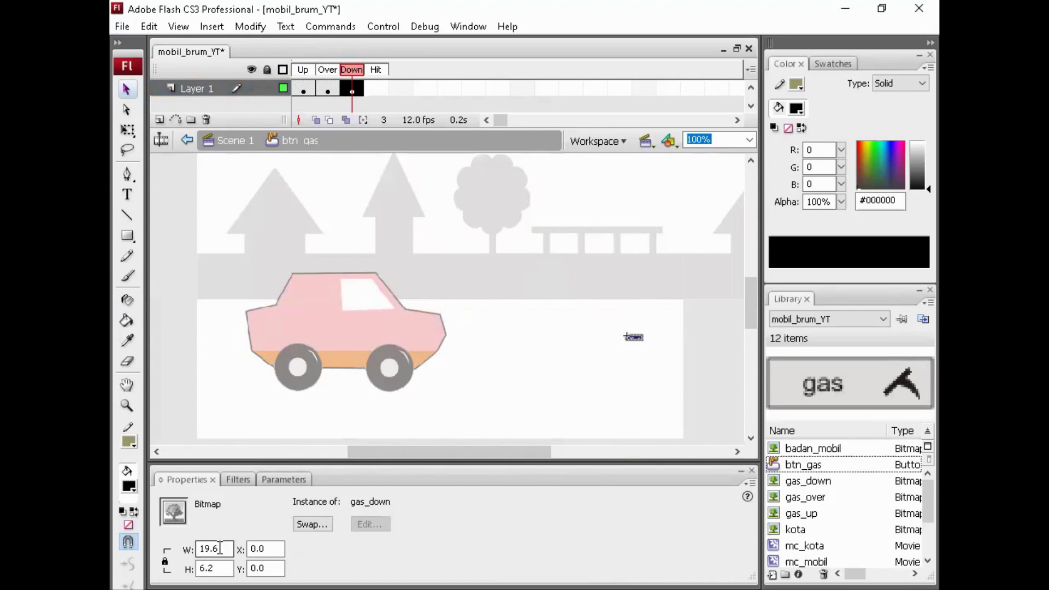
double_click(221, 548)
type("80")
key("Return")
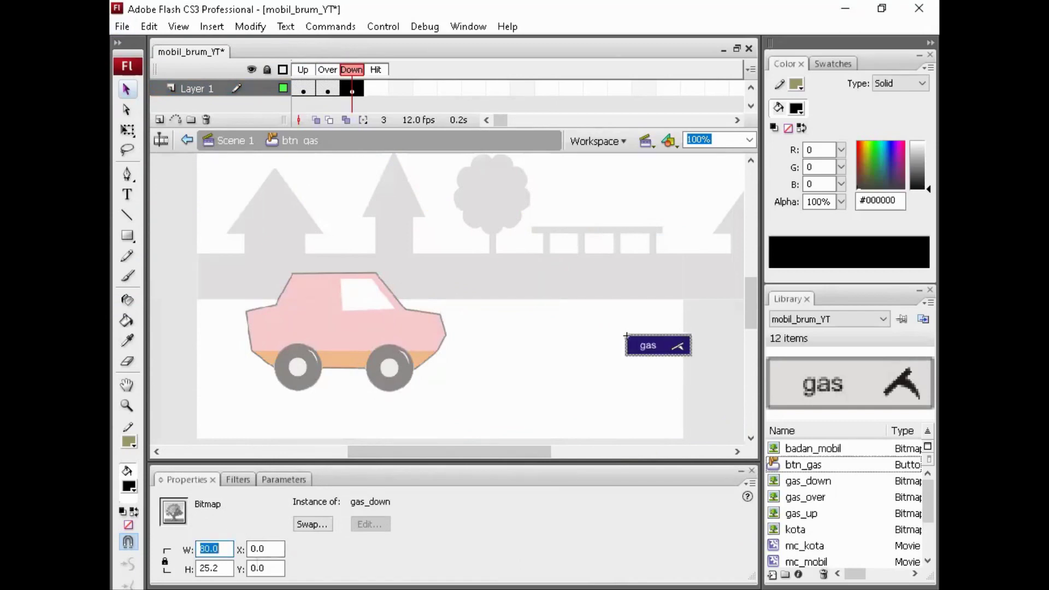
key("Tab")
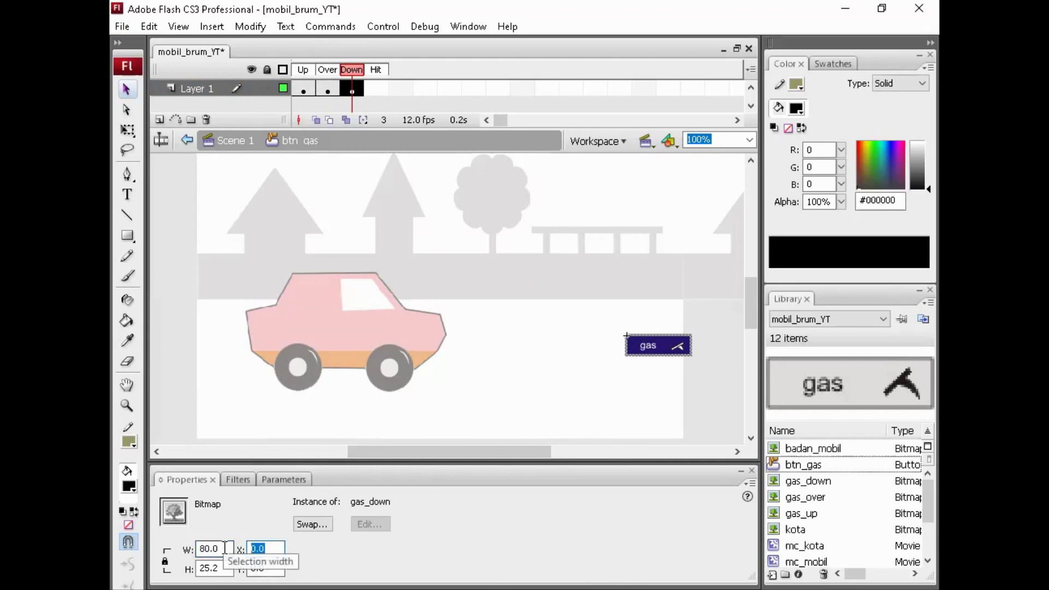
type("-50")
key("Tab")
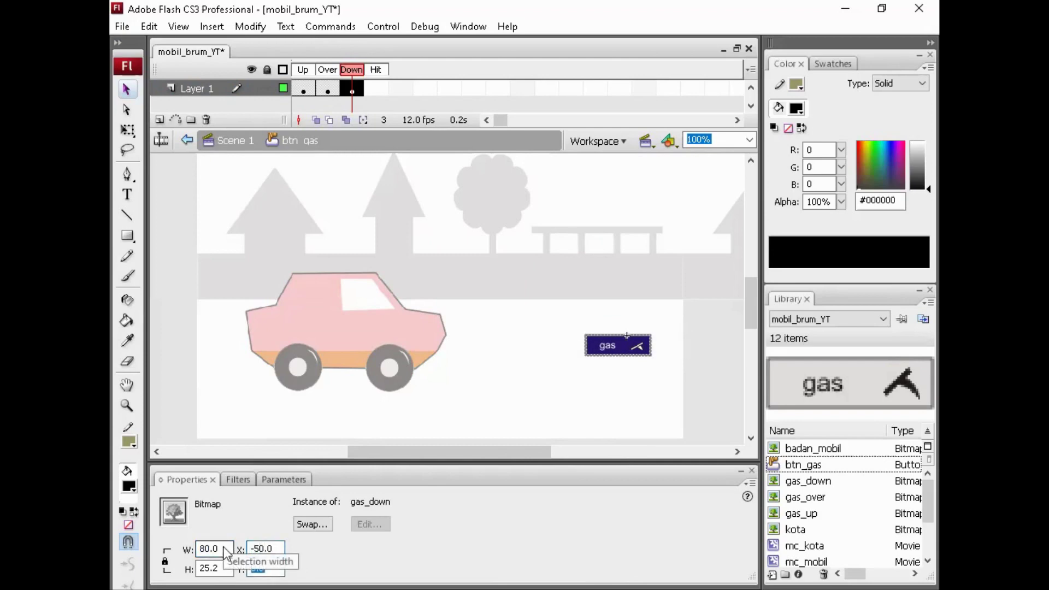
type("-50")
key("Return")
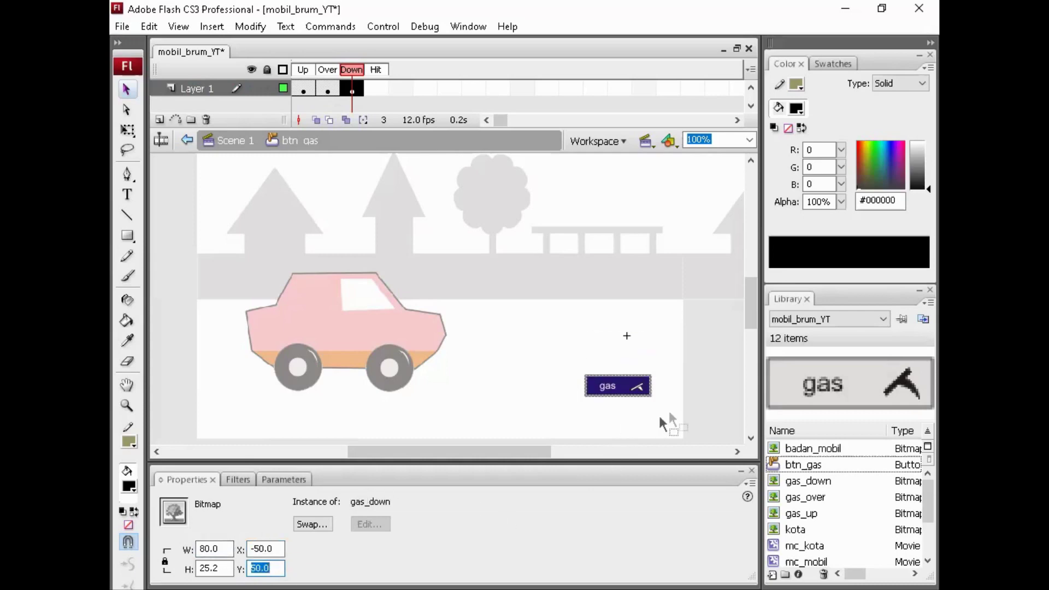
left_click(632, 390)
left_click(304, 91)
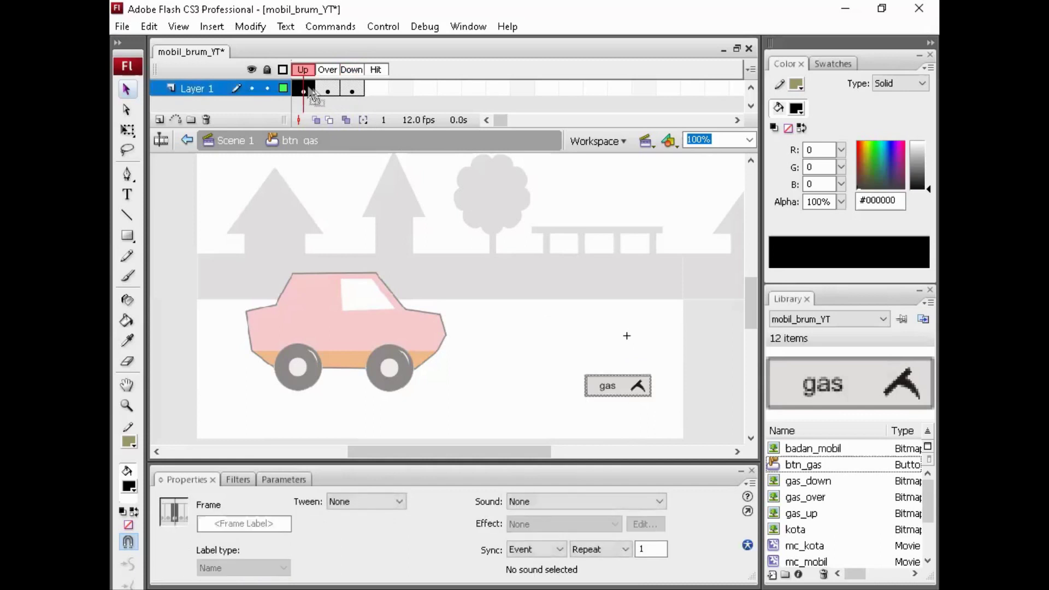
Nudge the Down-state gas_down image down to Y 53, then compare the Up, Over and Down frames.
left_click(326, 91)
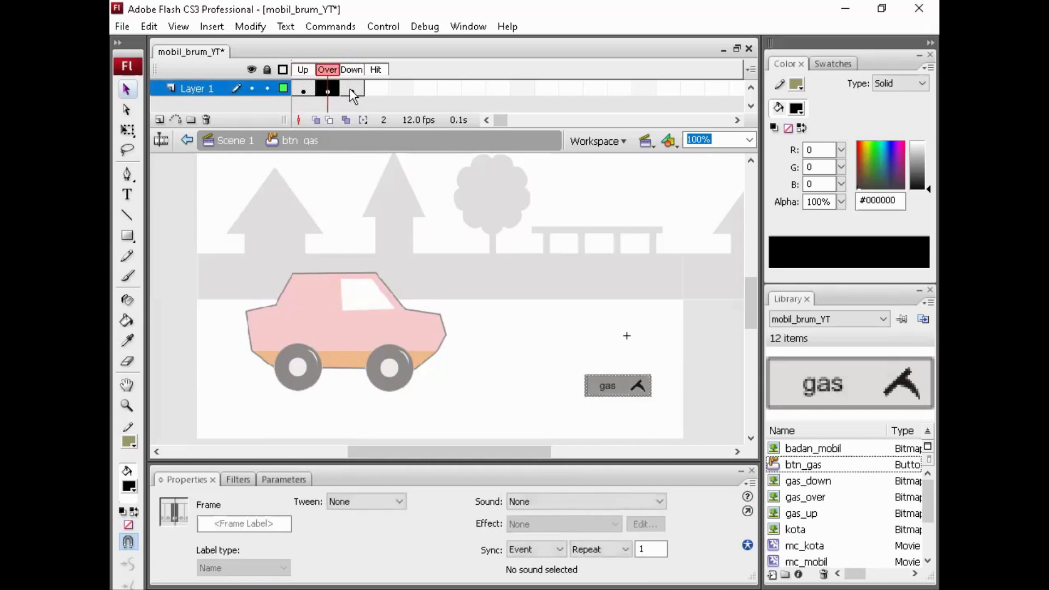
left_click(352, 90)
left_click(644, 400)
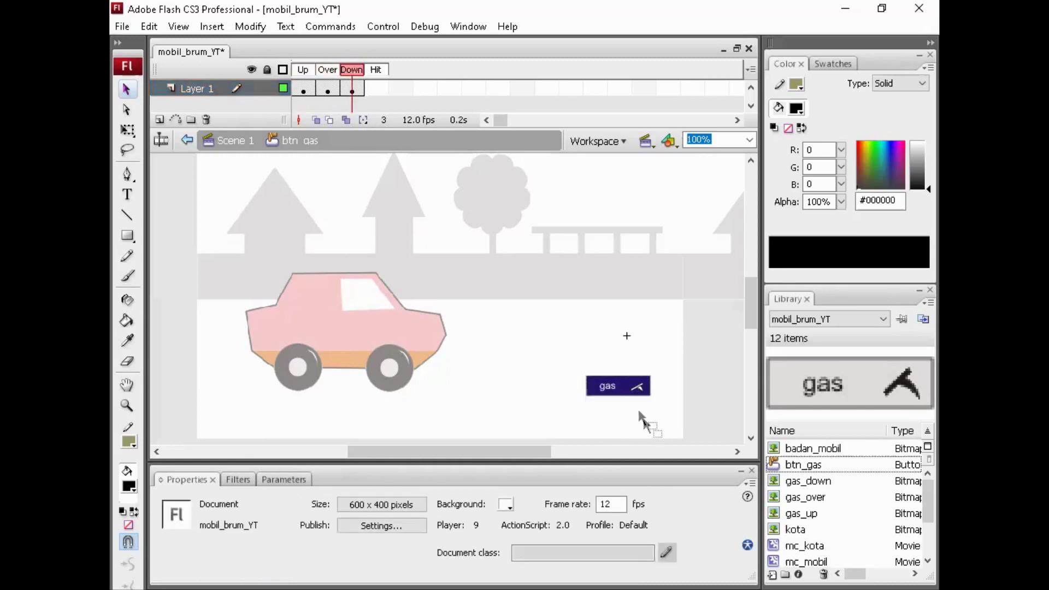
left_click(630, 387)
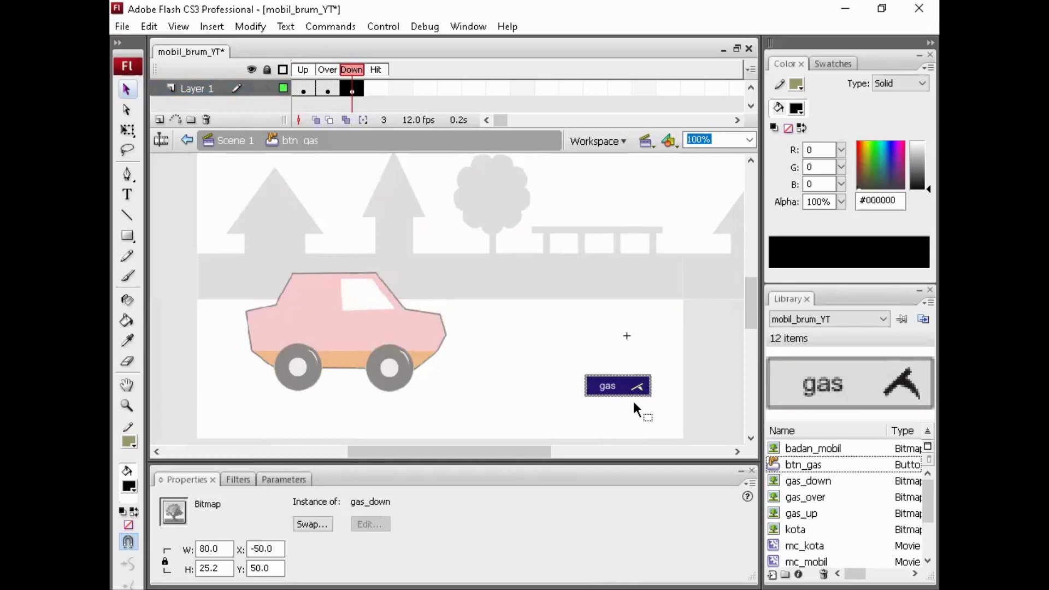
key("Down")
key("Down")
key("Down")
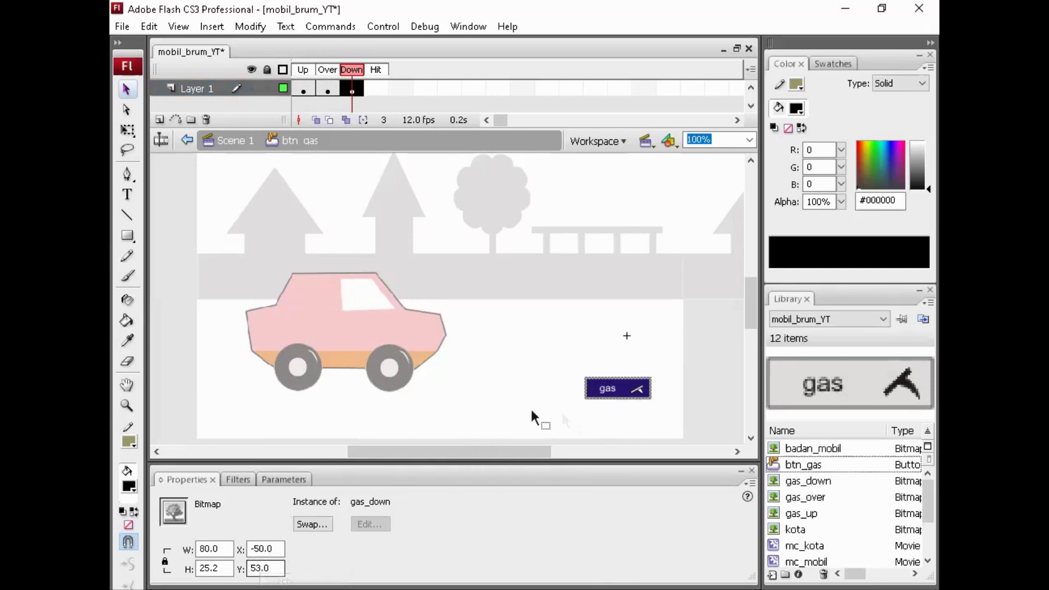
left_click(302, 90)
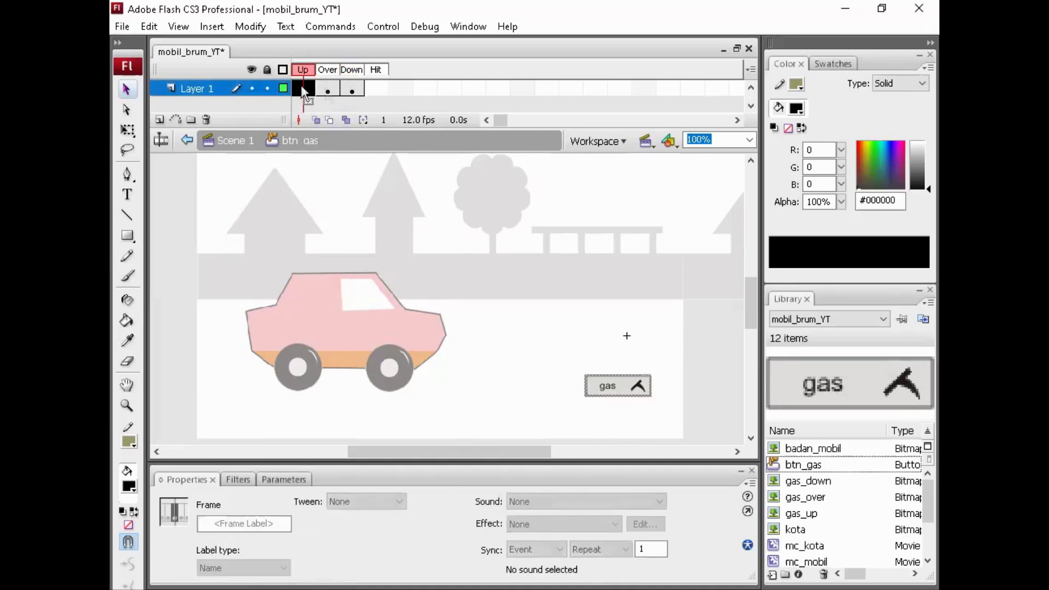
left_click(327, 89)
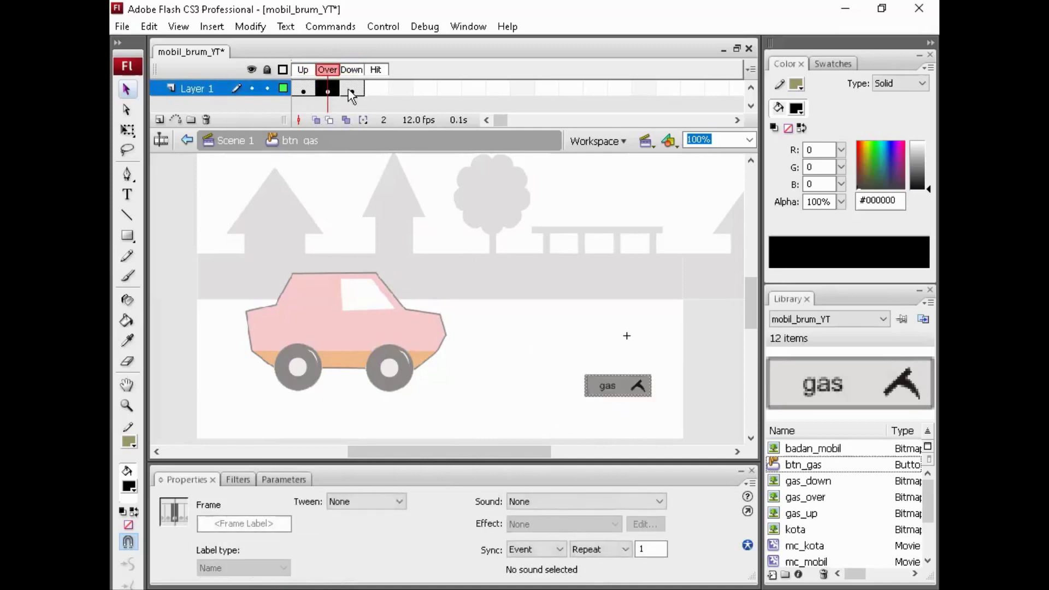
left_click(350, 90)
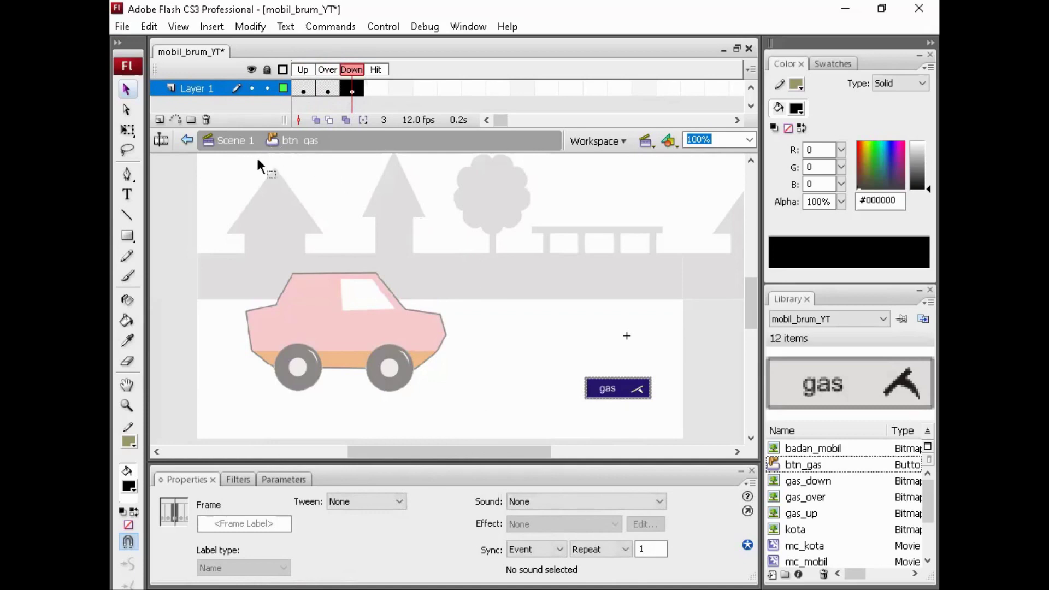
Test-play the movie from Scene 1, pressing the gas button repeatedly to check its states.
left_click(235, 141)
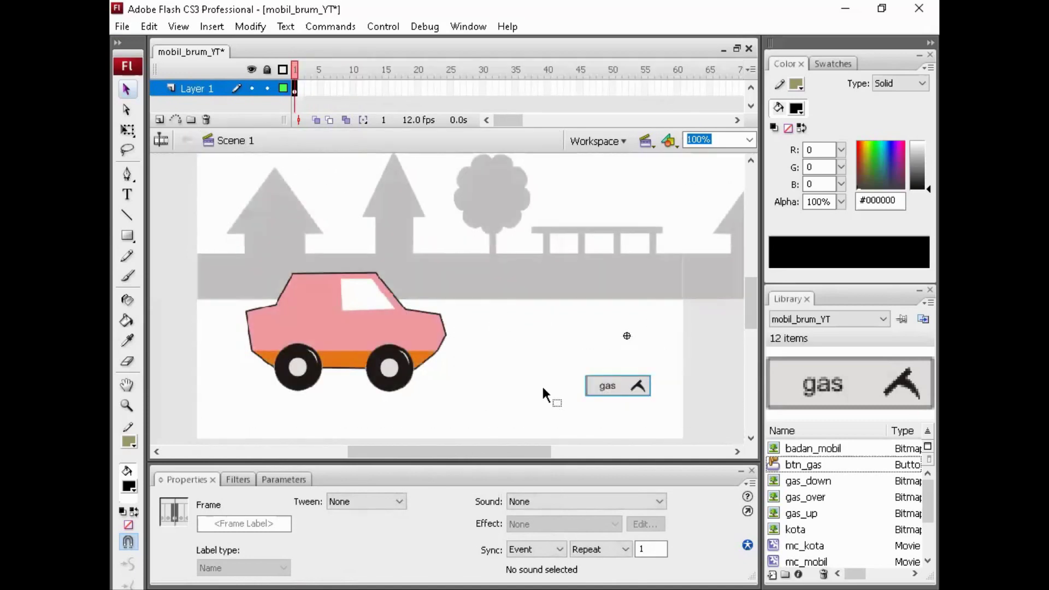
key("ctrl+Return")
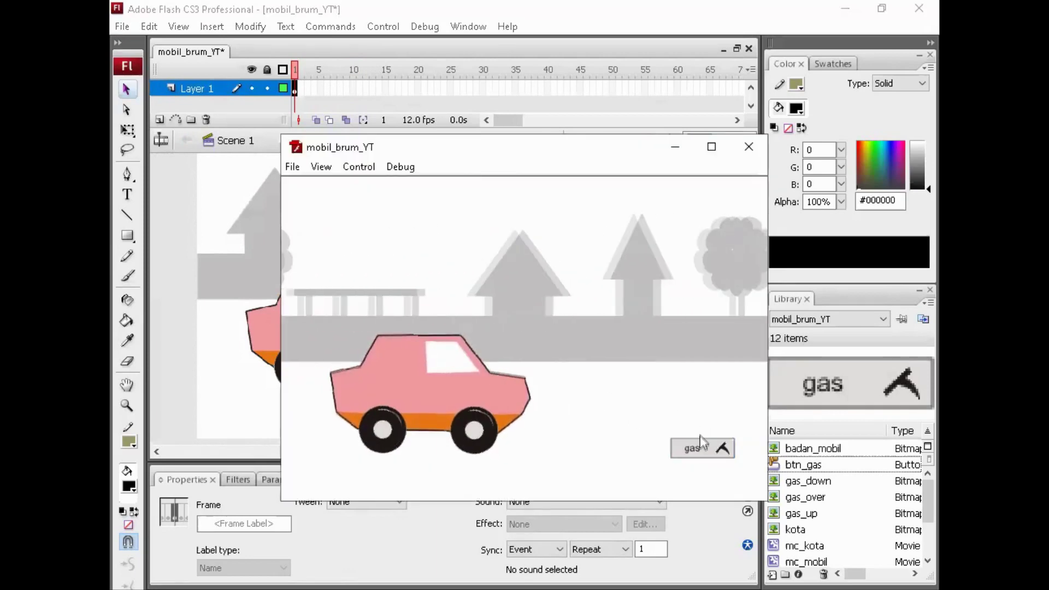
left_click(707, 453)
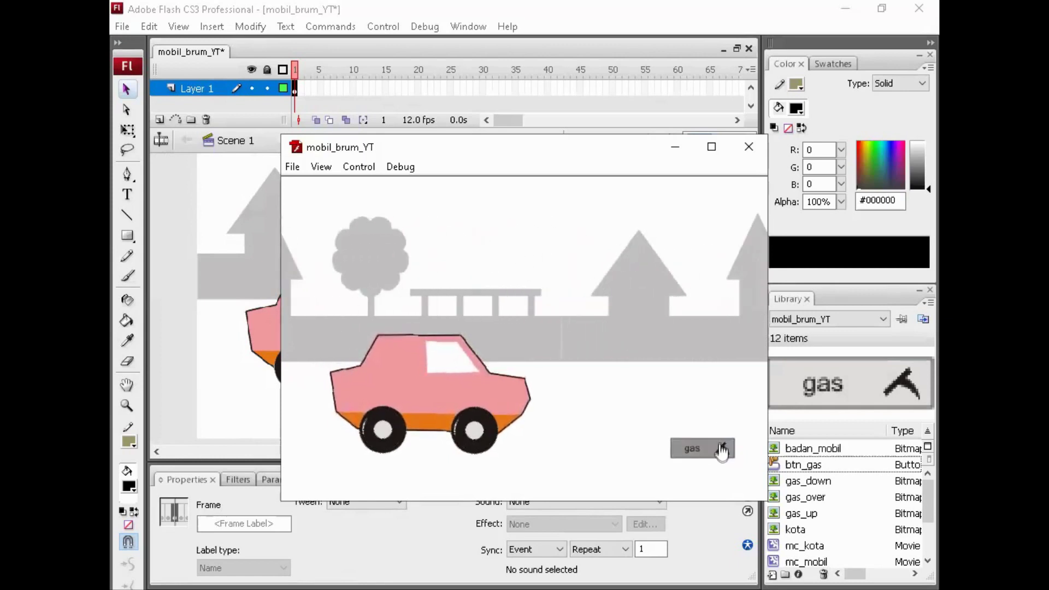
left_click(683, 452)
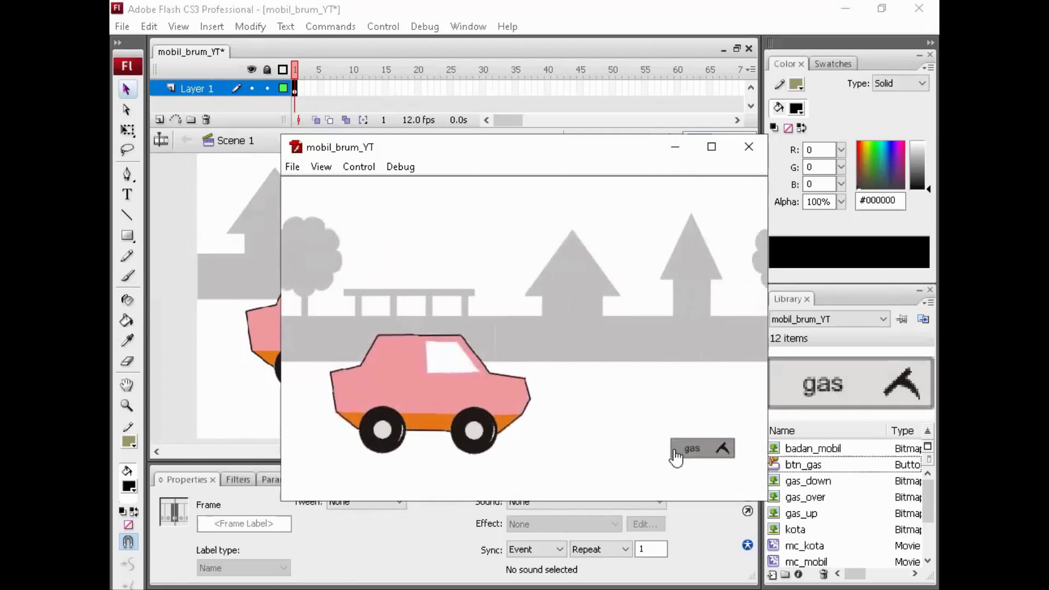
left_click(676, 454)
left_click(677, 455)
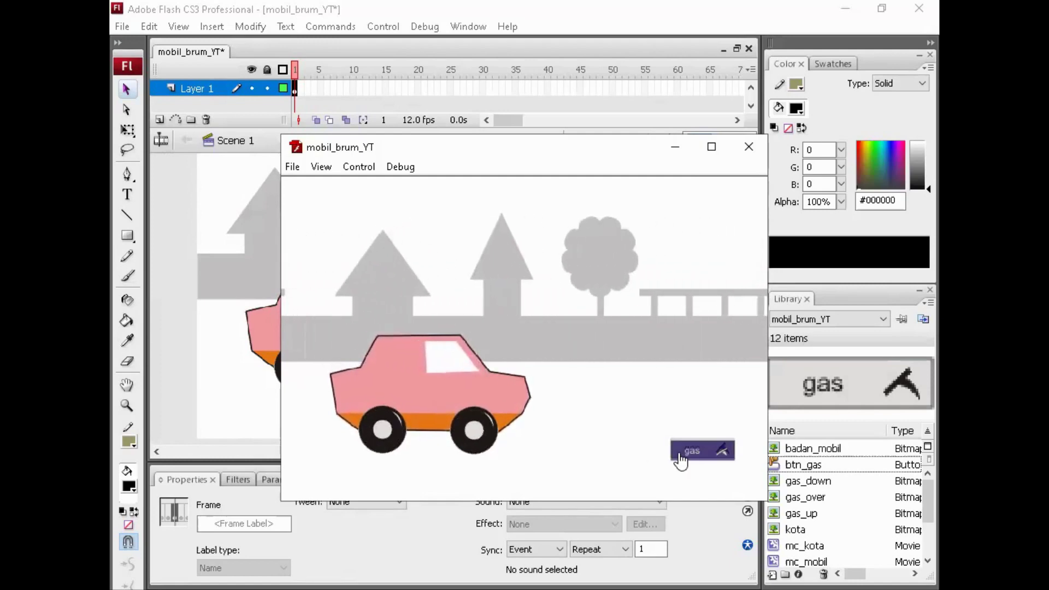
left_click(682, 455)
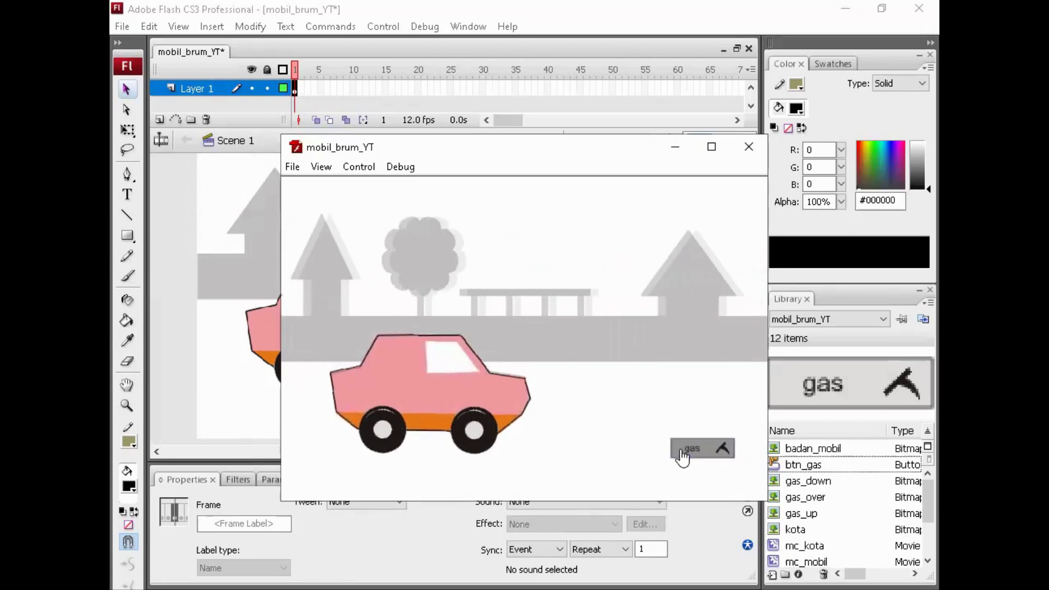
left_click(683, 457)
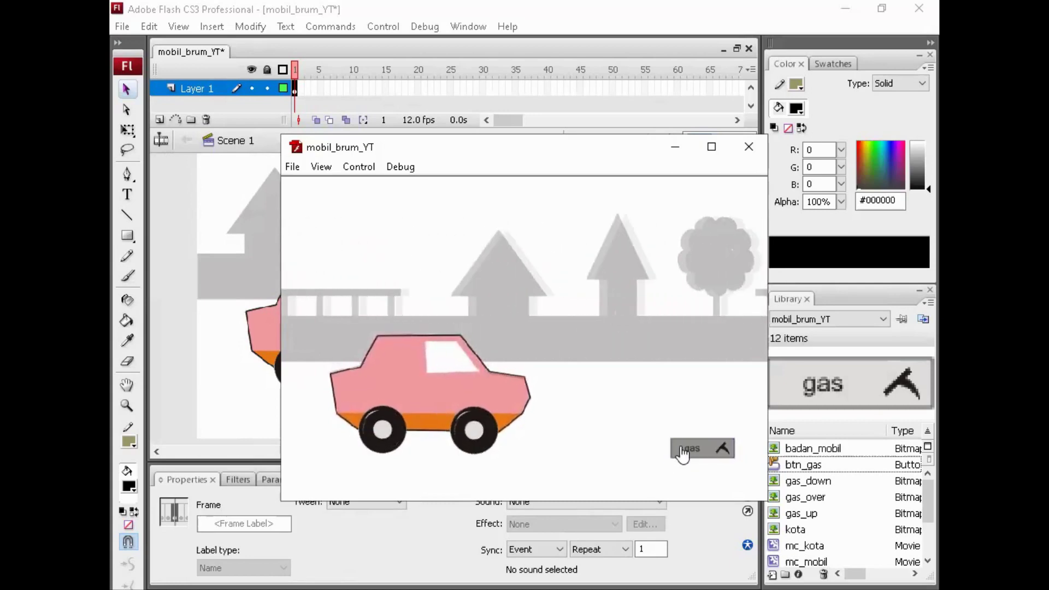
left_click(683, 457)
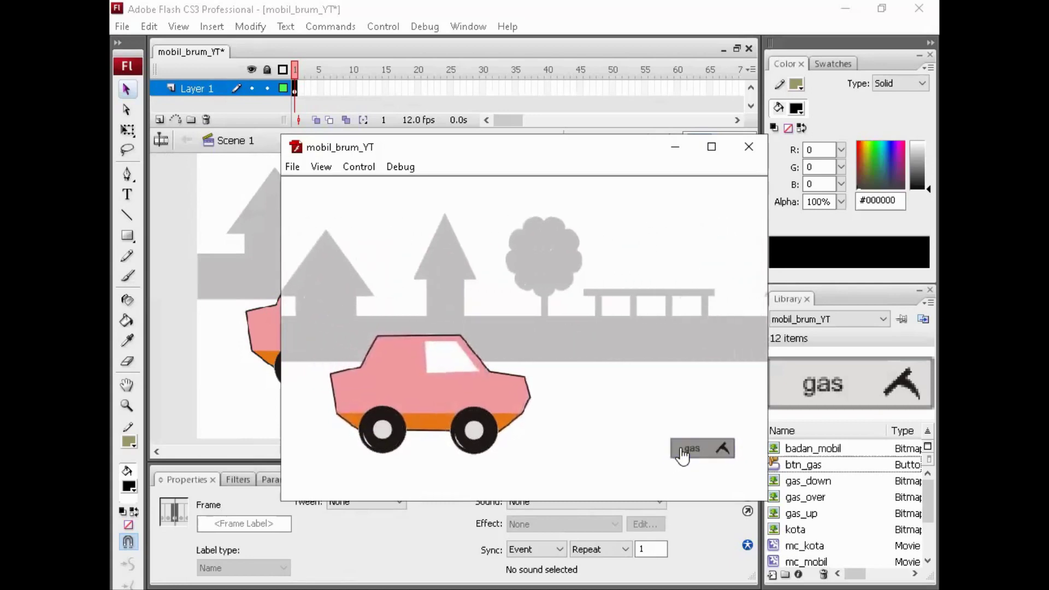
left_click(748, 147)
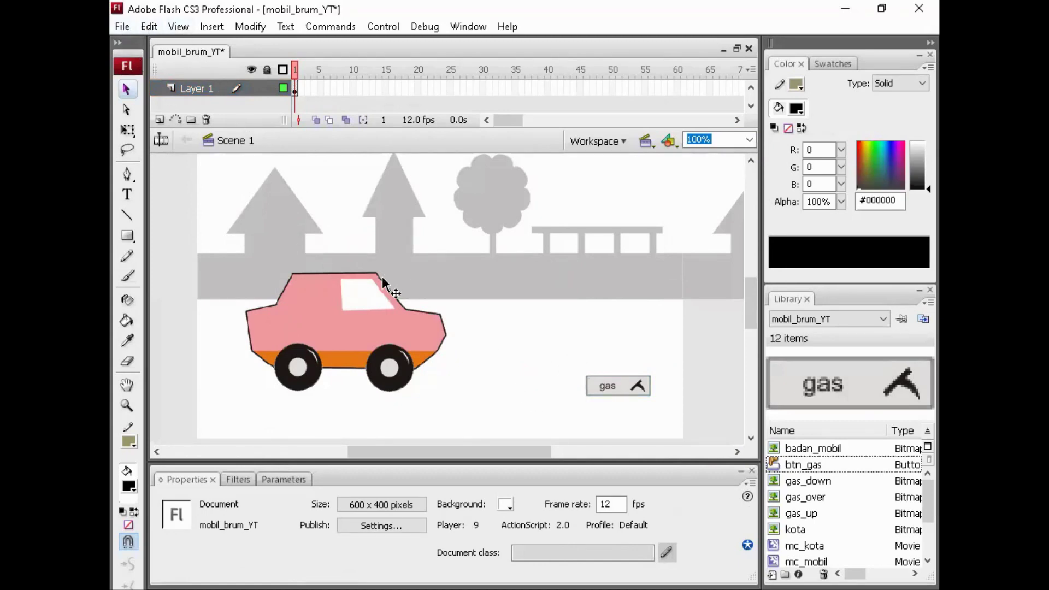
Save the document and import the jalan_up image onto the stage.
key("ctrl+s")
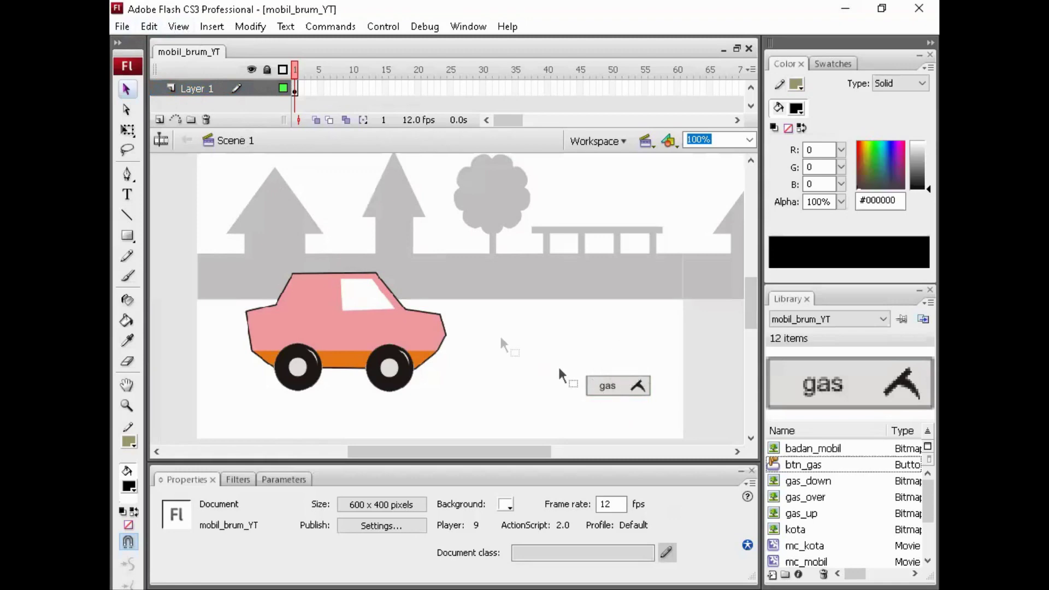
left_click(121, 26)
mouse_move(152, 306)
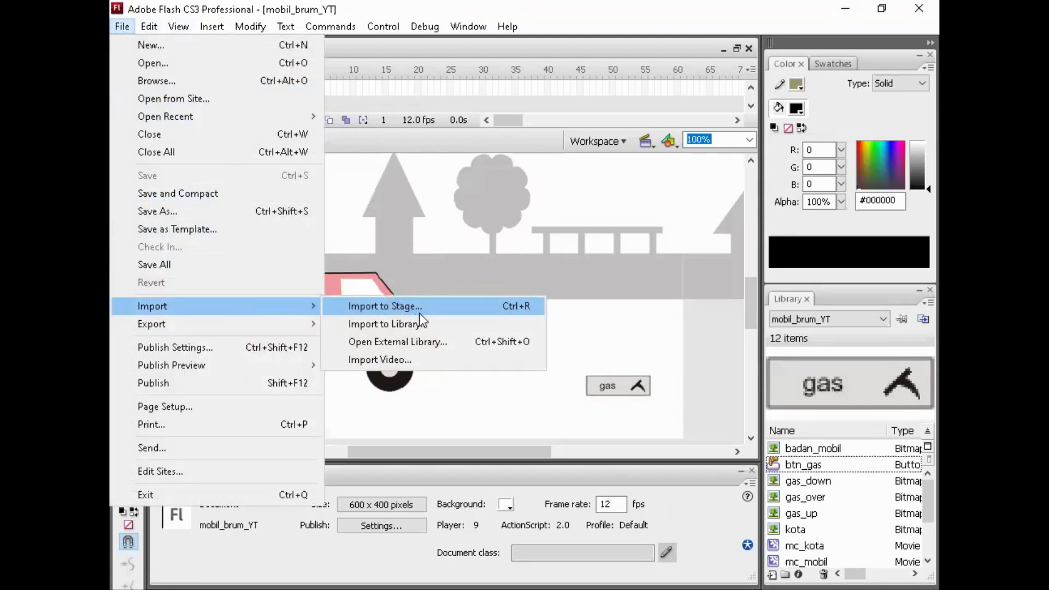
left_click(420, 313)
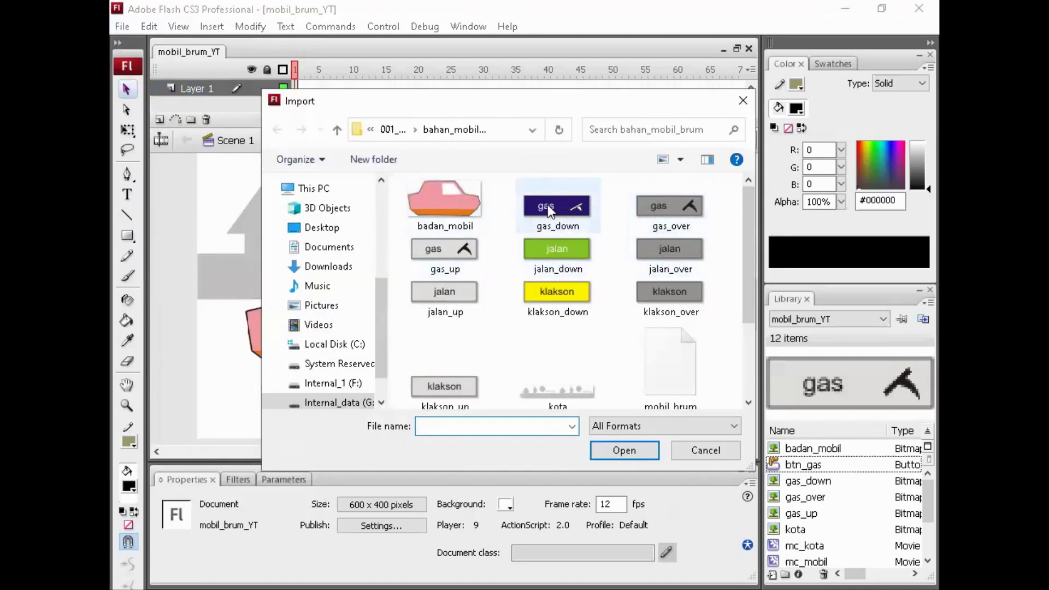
left_click(441, 303)
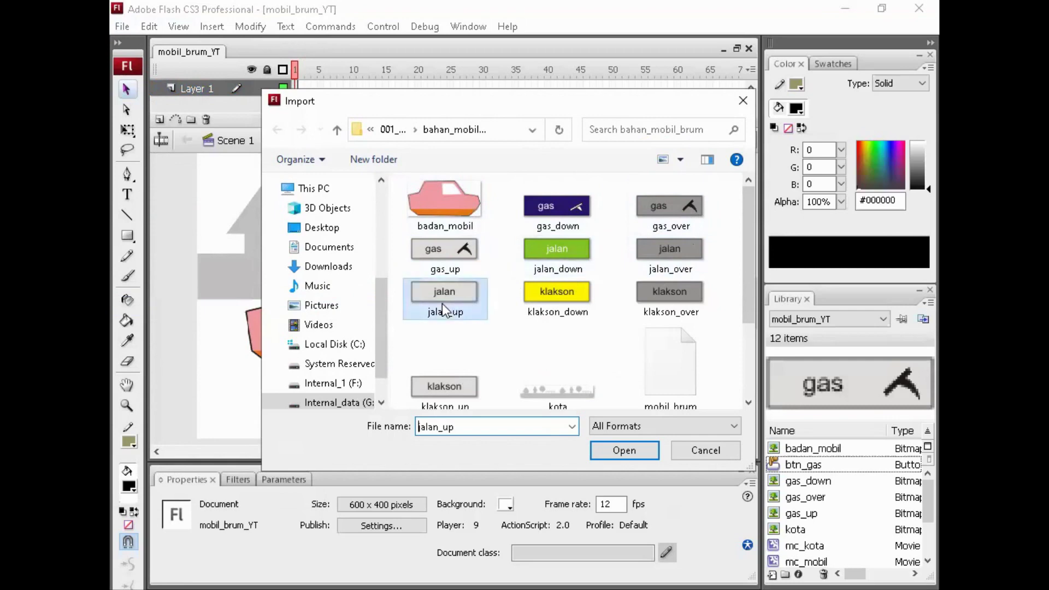
left_click(622, 449)
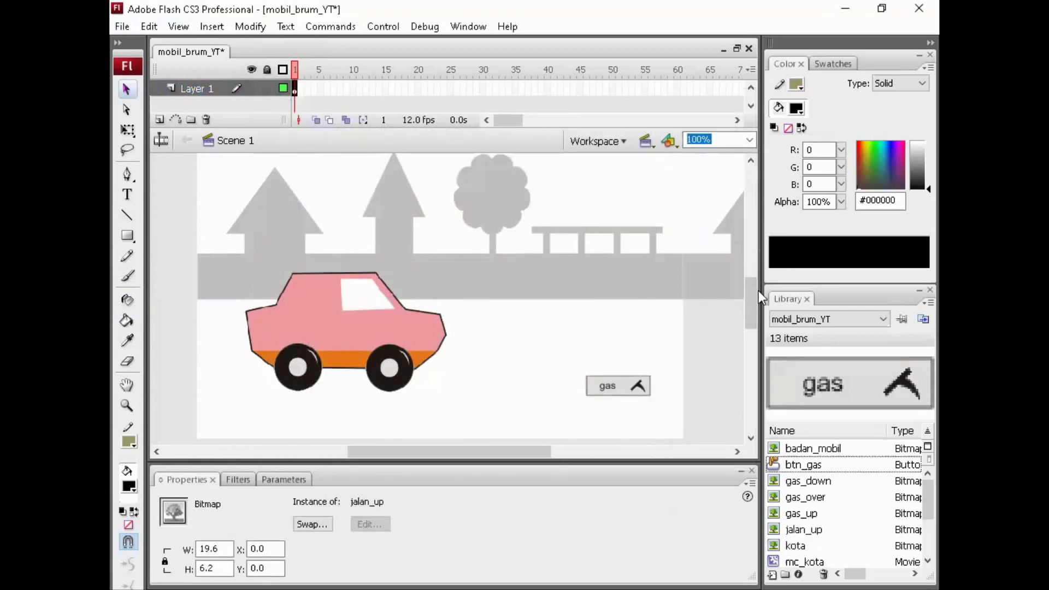
left_click_drag(751, 298, 752, 287)
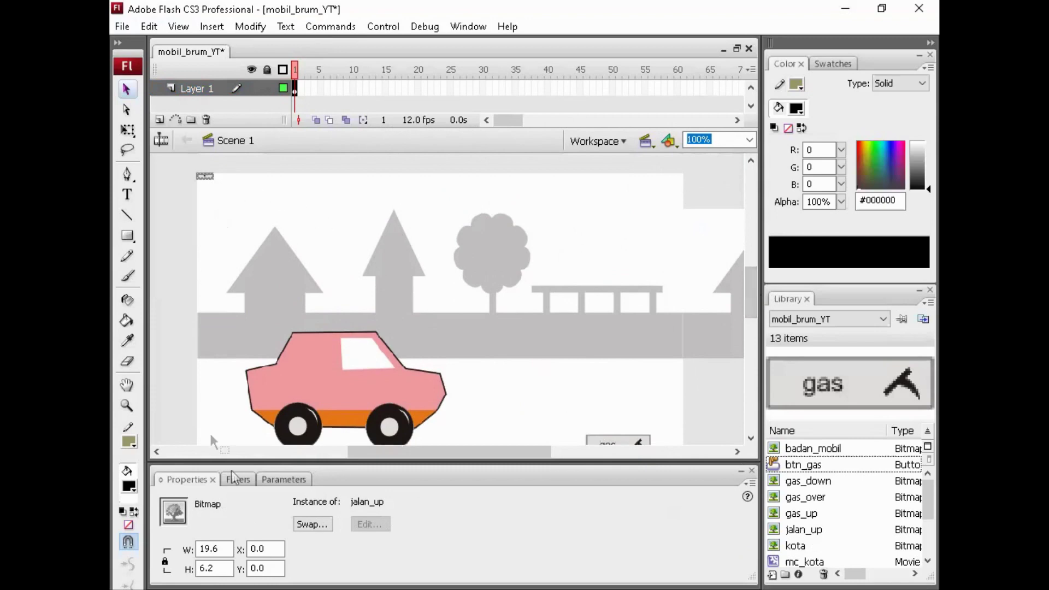
Set jalan_up to width 80 at X 20, Y 20 and convert it to a symbol.
double_click(215, 548)
type("8")
type("0")
key("Return")
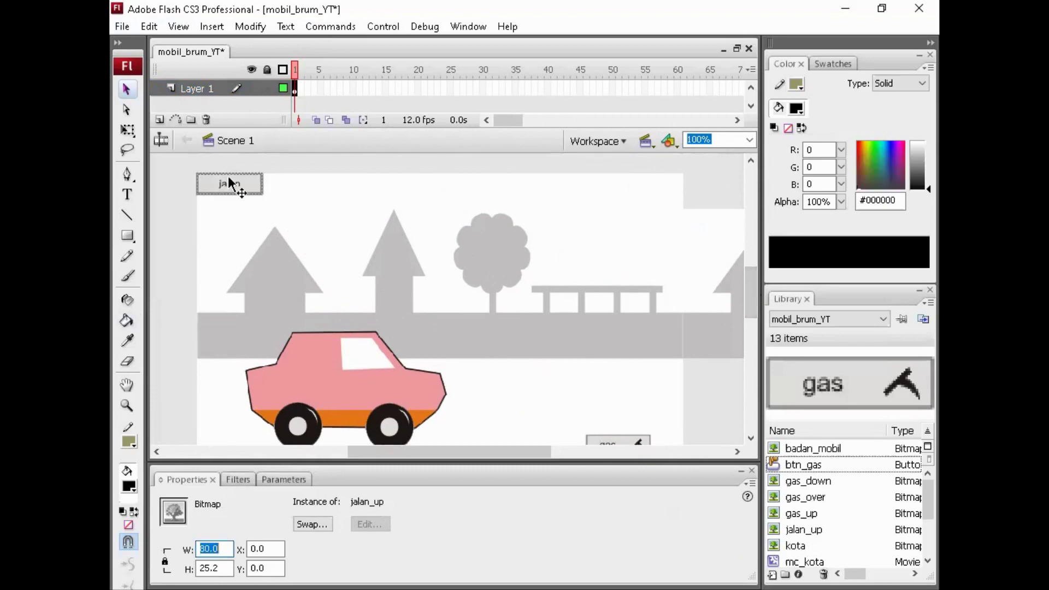
left_click_drag(230, 184, 247, 198)
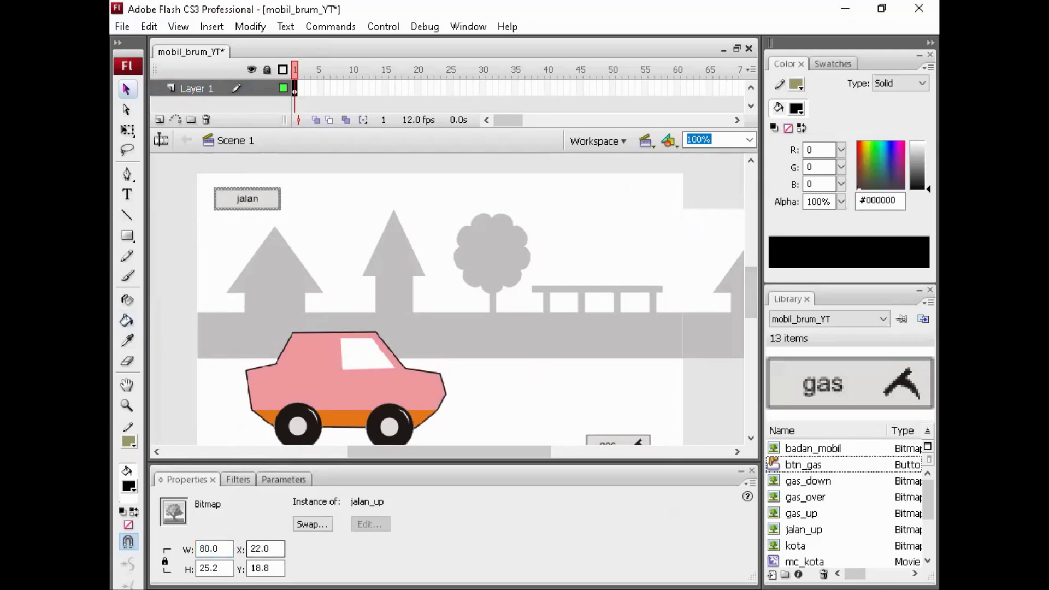
double_click(275, 549)
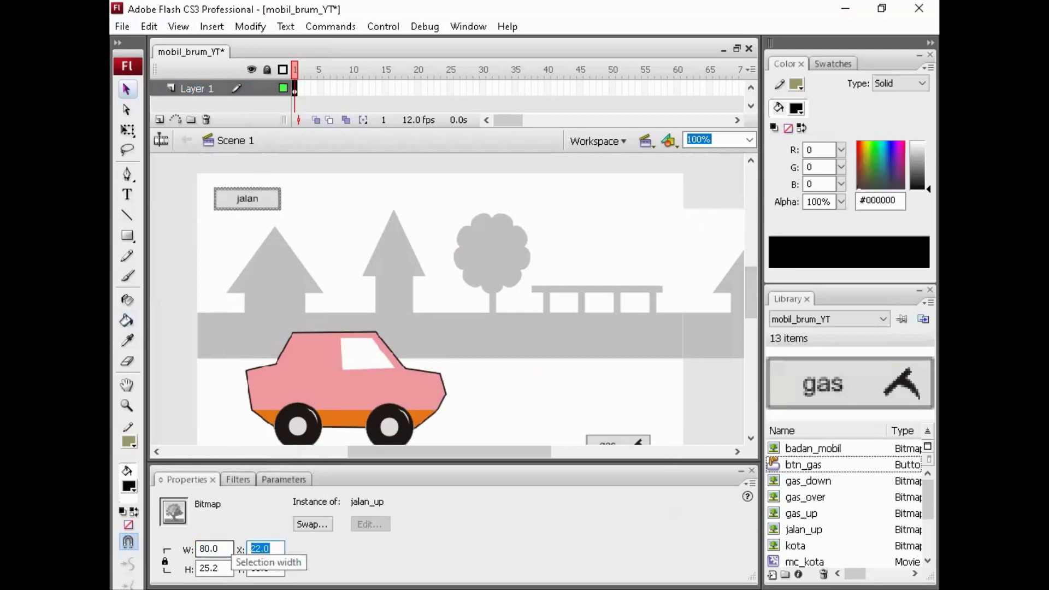
type("20")
key("Tab")
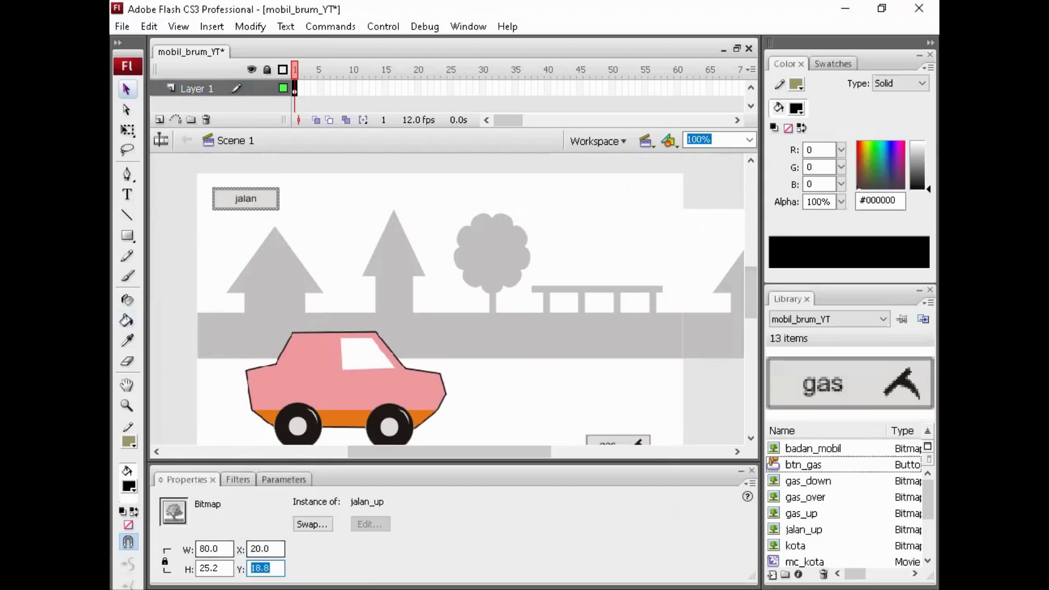
type("20")
key("Return")
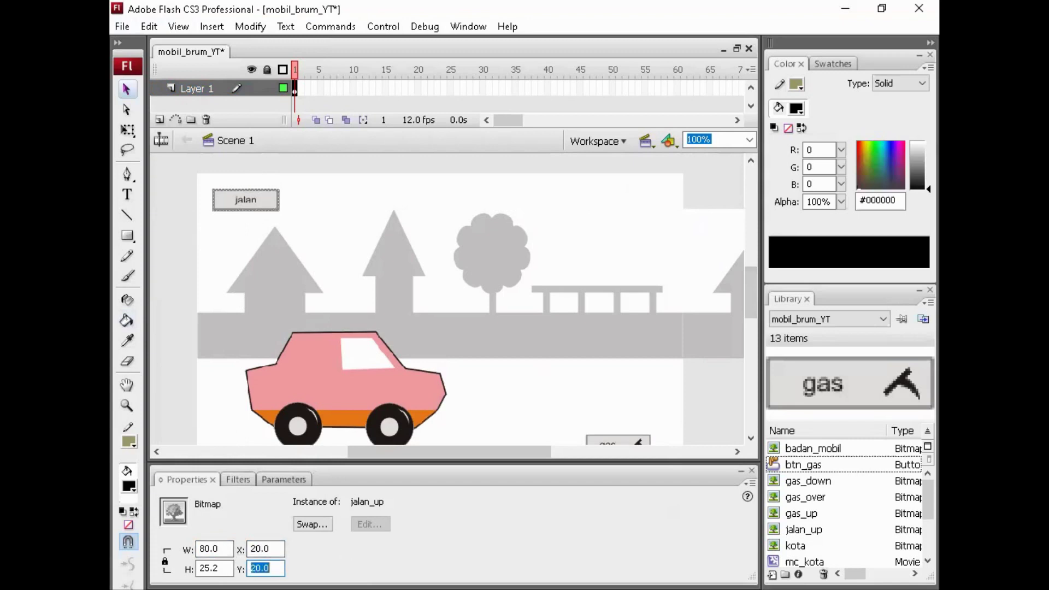
left_click(315, 215)
left_click(265, 199)
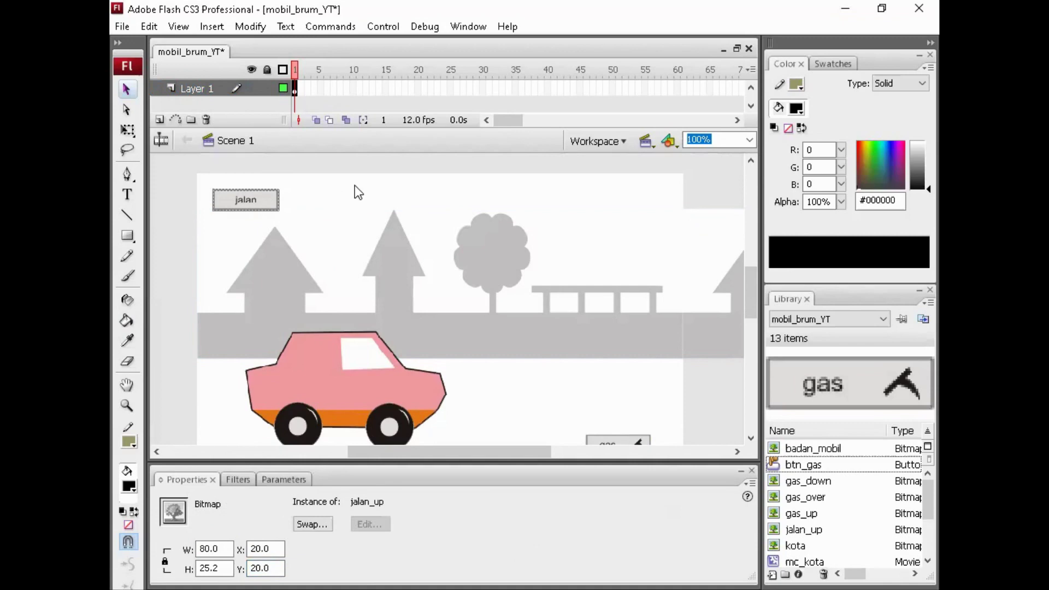
key("F8")
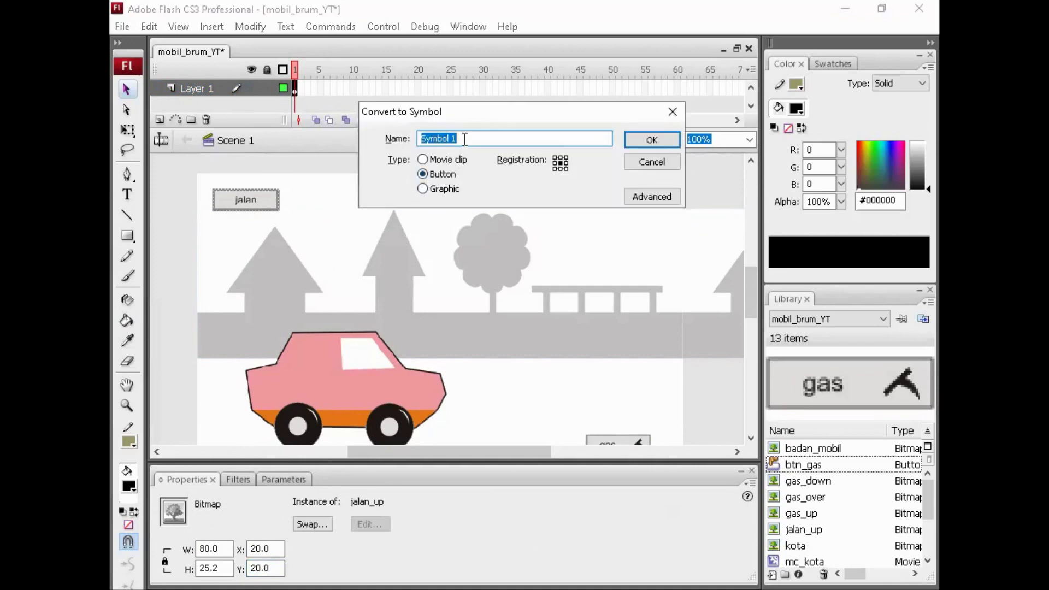
Make the jalan image a button named btn_jalan and add an Over-state keyframe.
type("btn_jalan")
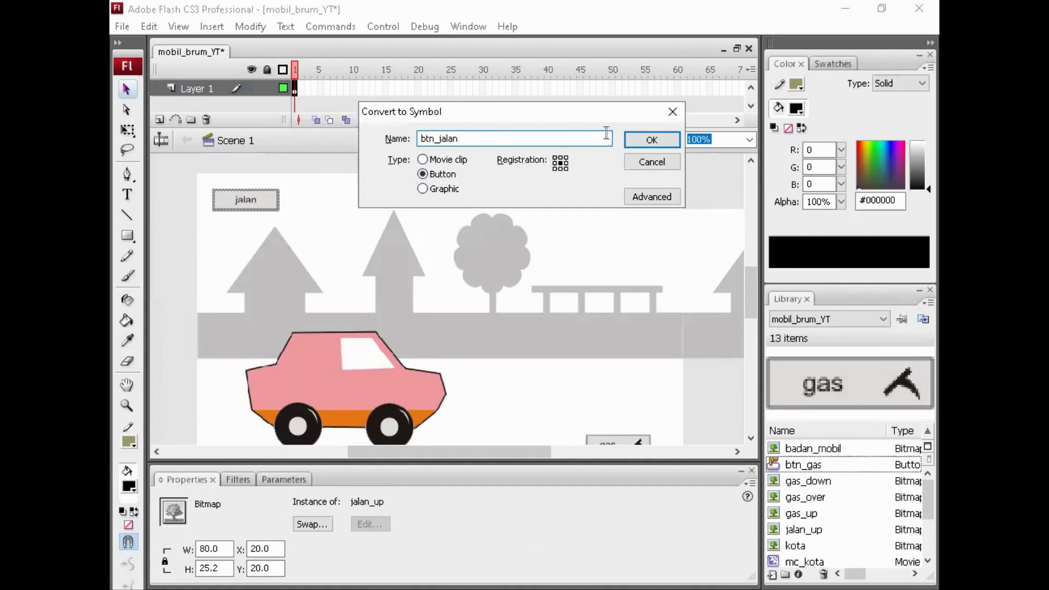
left_click(652, 140)
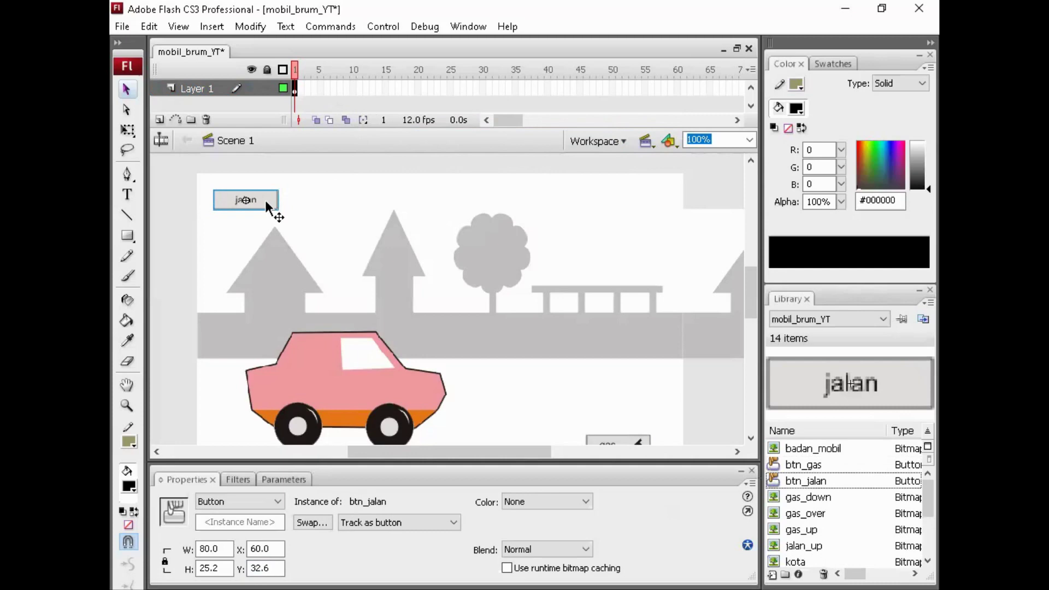
double_click(267, 204)
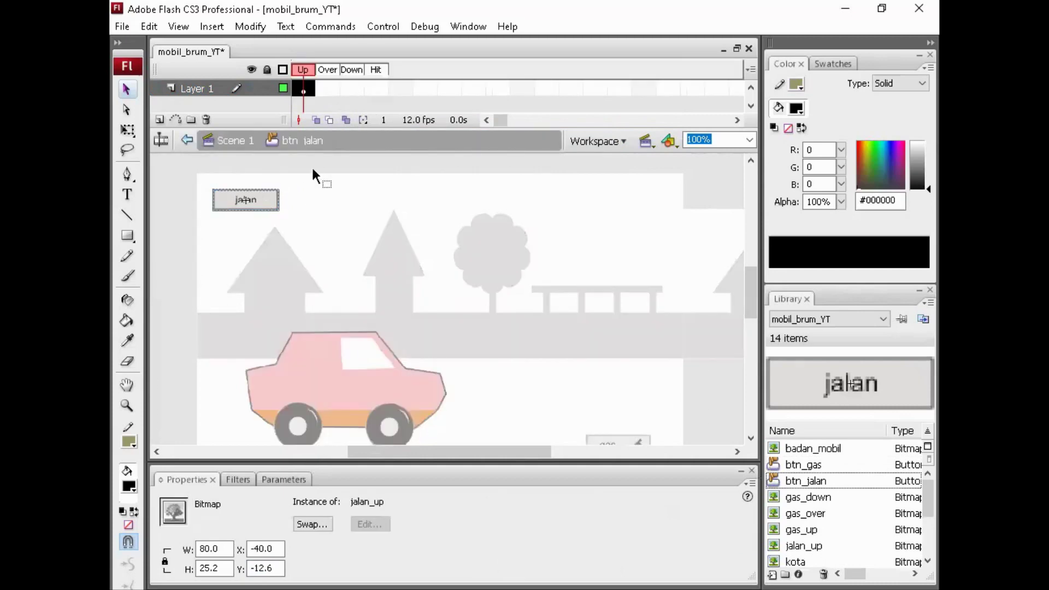
key("F6")
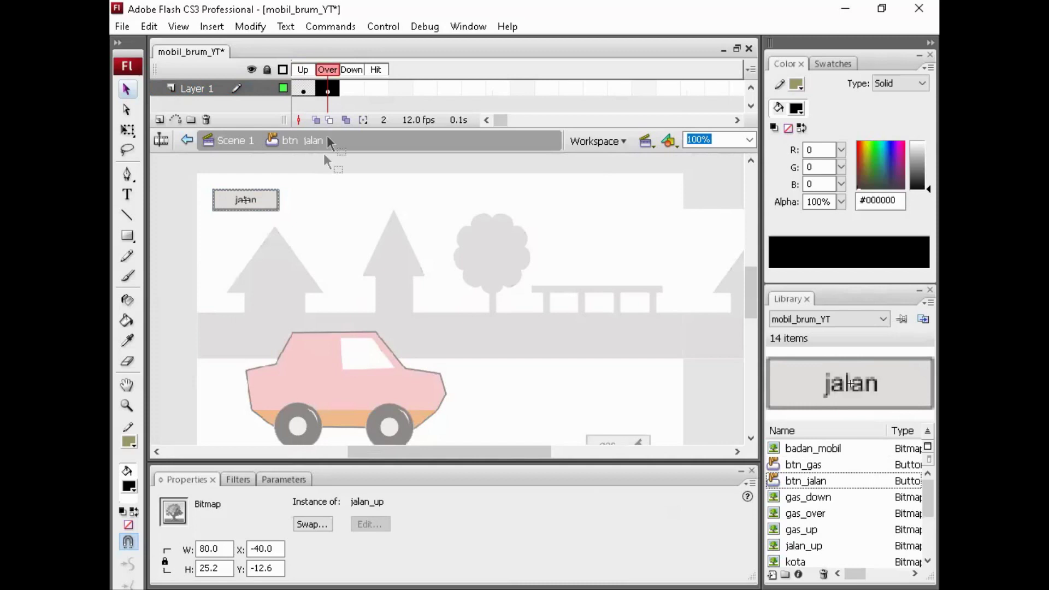
left_click(310, 207)
left_click(253, 202)
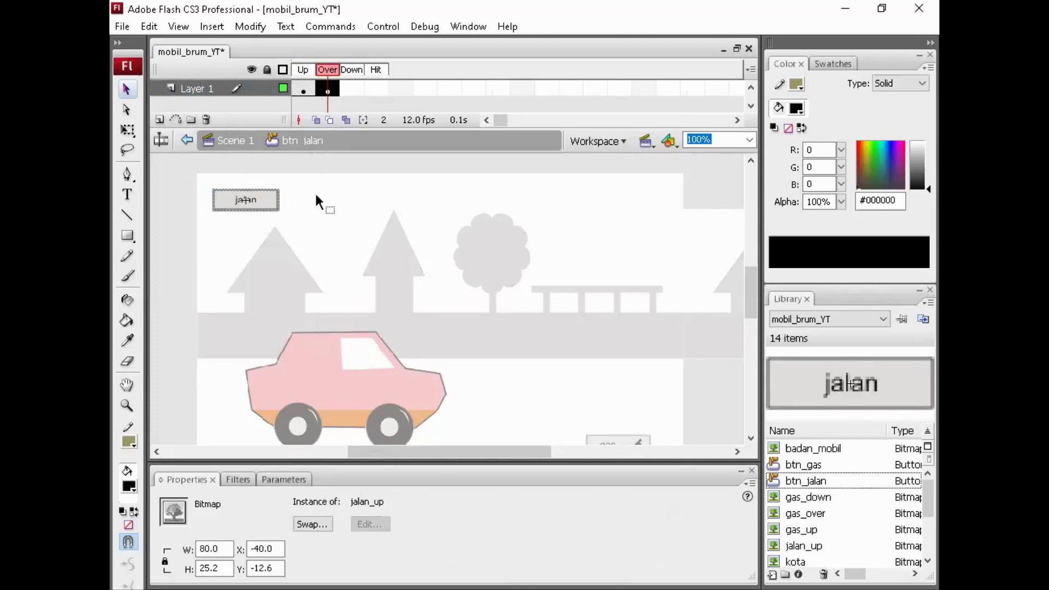
left_click(122, 27)
mouse_move(152, 306)
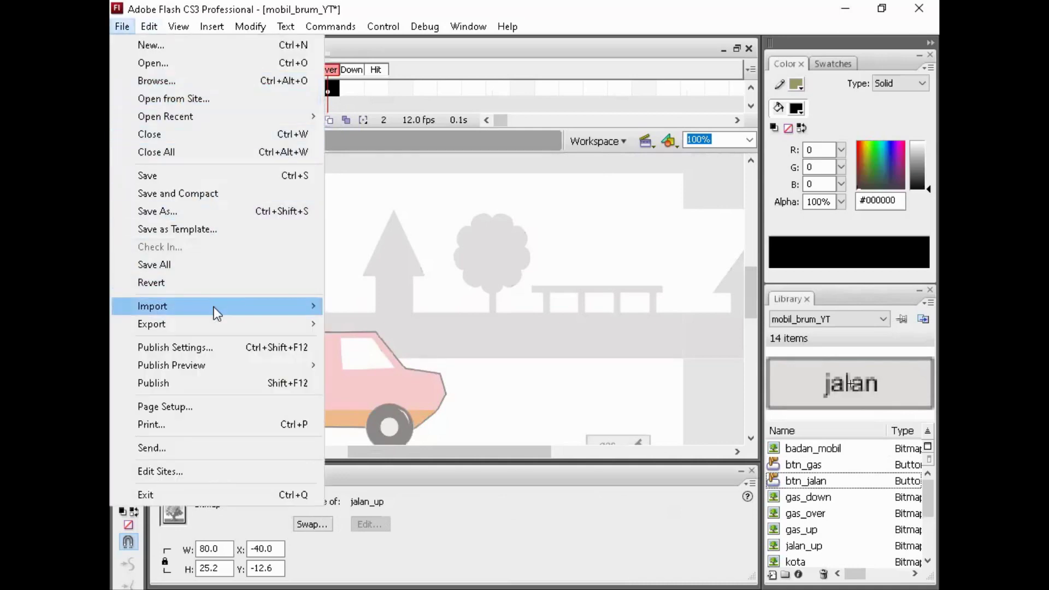
Import the jalan_over image into btn_jalan's Over frame.
left_click(424, 304)
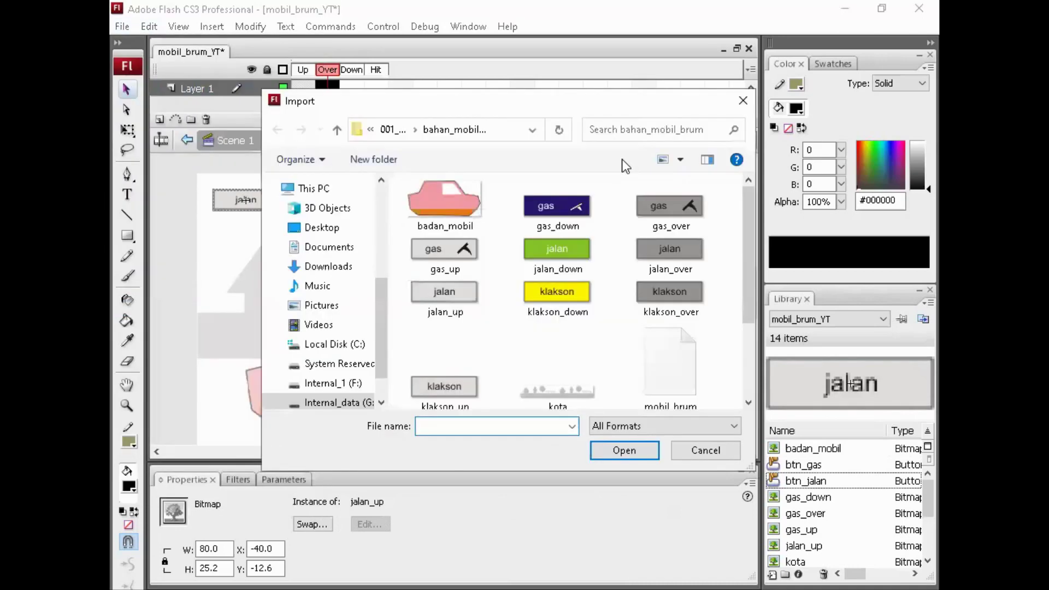
left_click(671, 256)
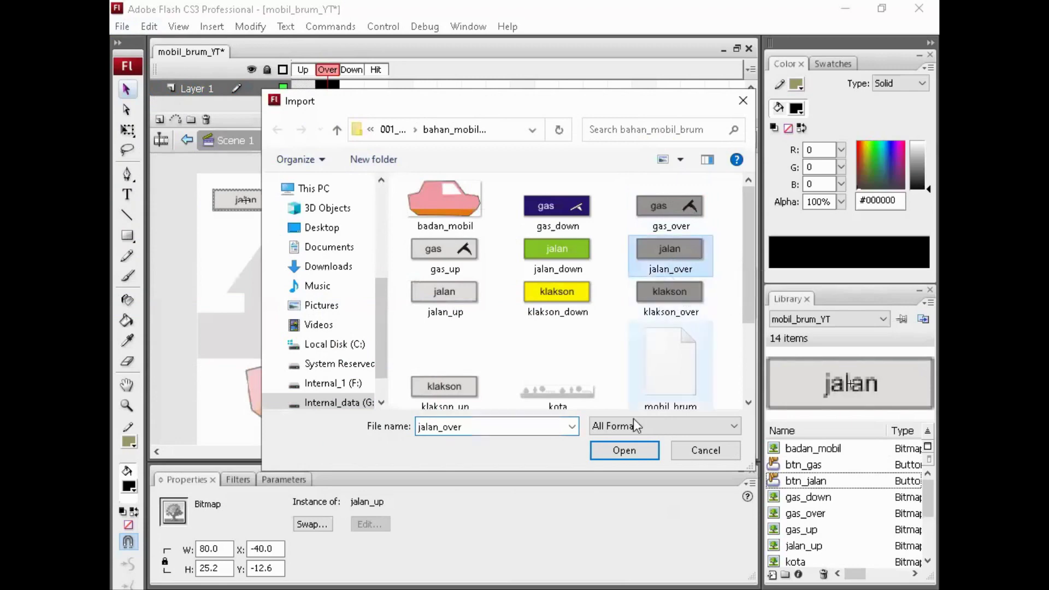
left_click(624, 450)
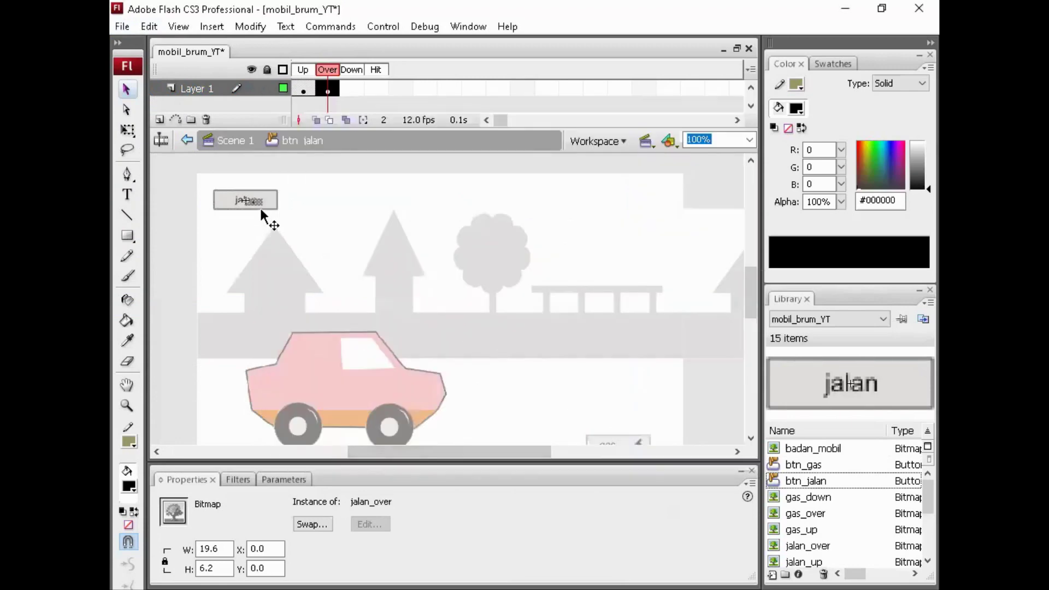
left_click(280, 220)
left_click(256, 201)
Set the jalan_over image width to 80 and reposition it over the button.
double_click(223, 550)
type("80")
key("Return")
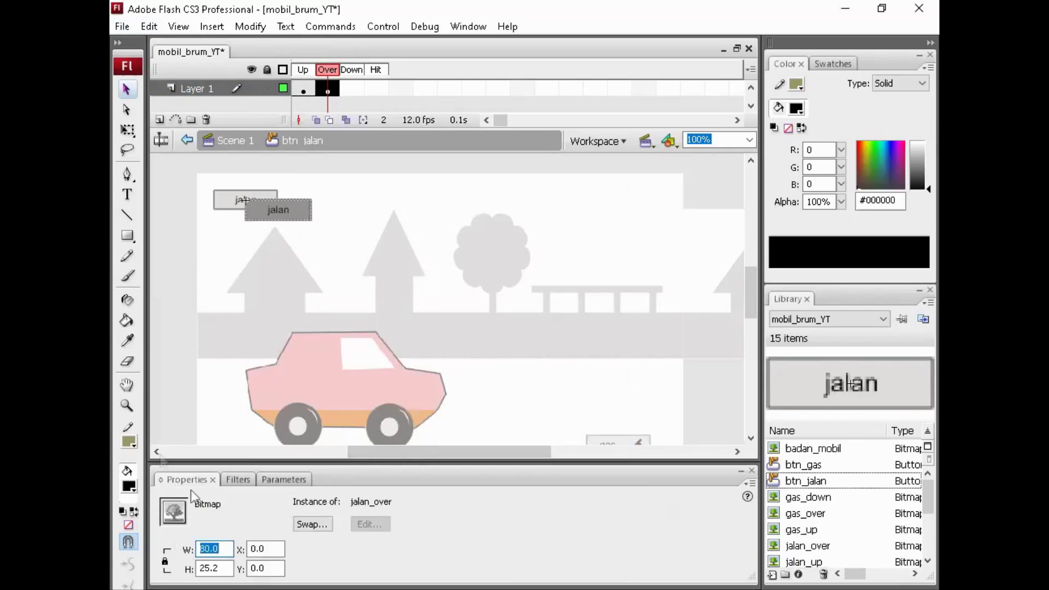
left_click_drag(226, 199, 253, 215)
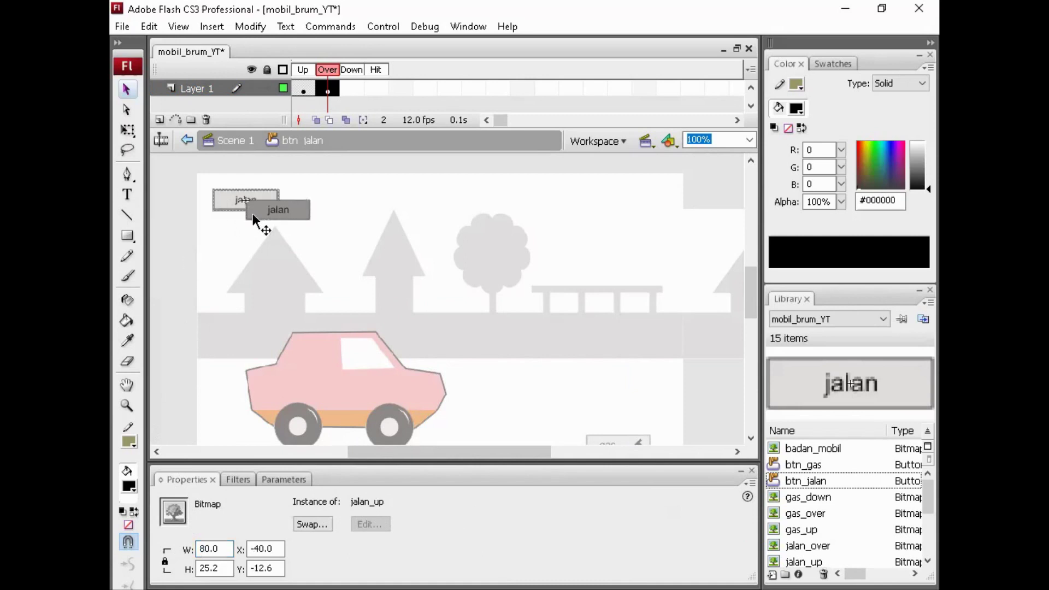
key("ctrl+shift+a")
left_click(283, 211)
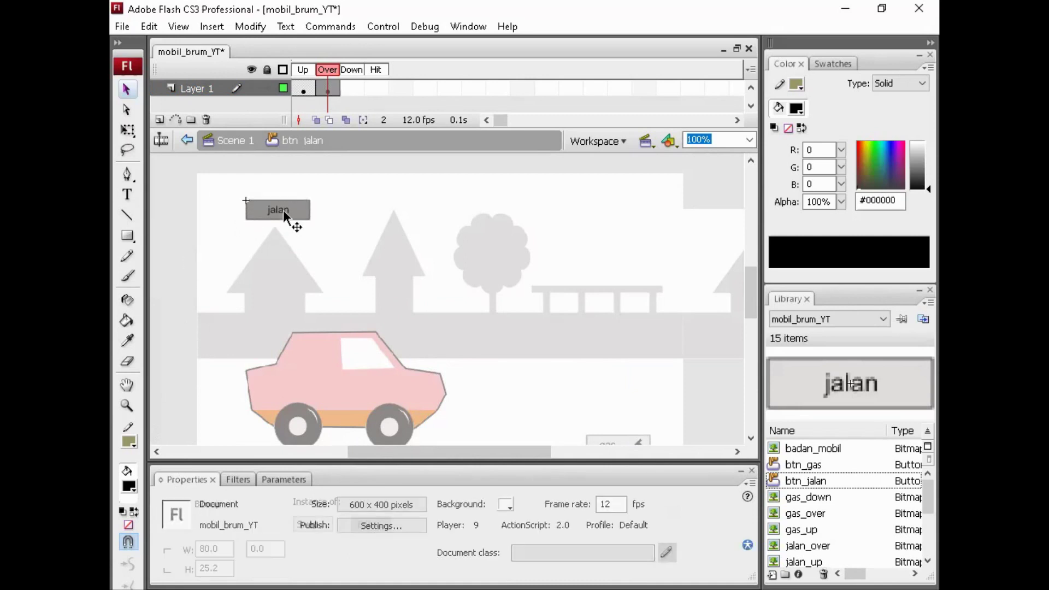
double_click(252, 549)
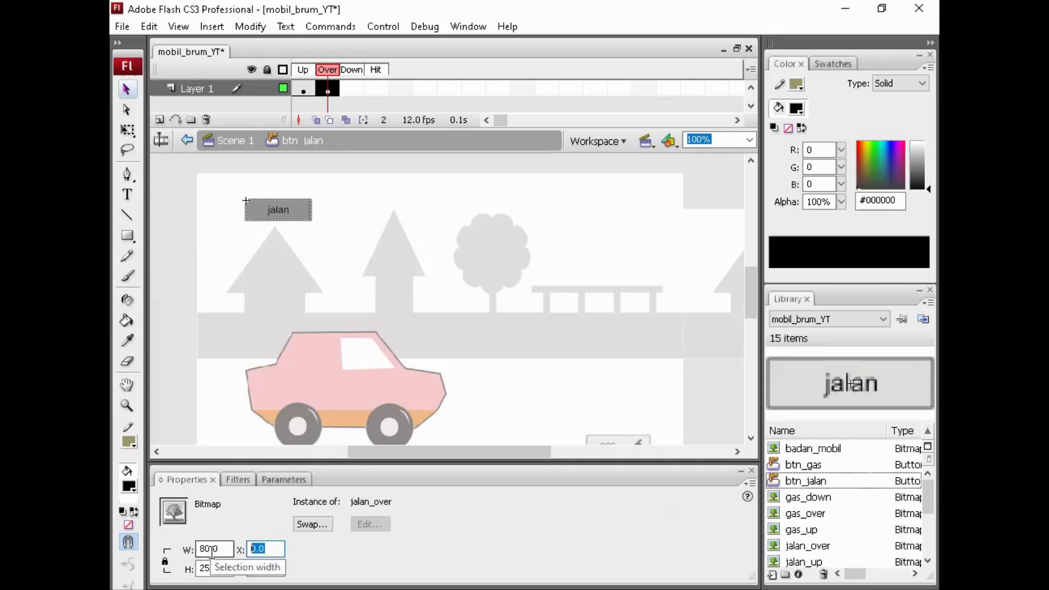
type("20")
key("Return")
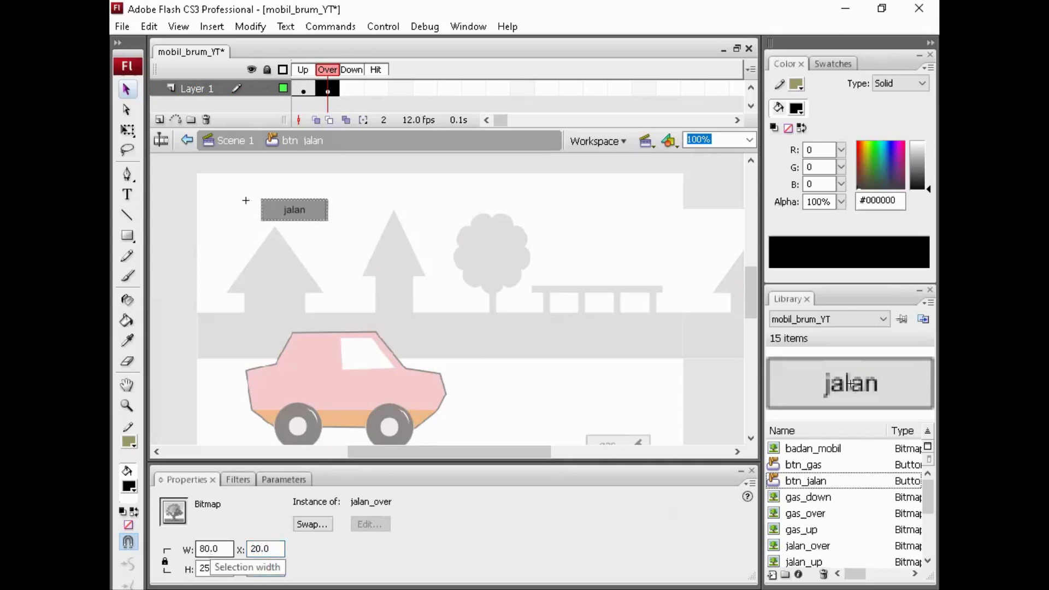
key("Return")
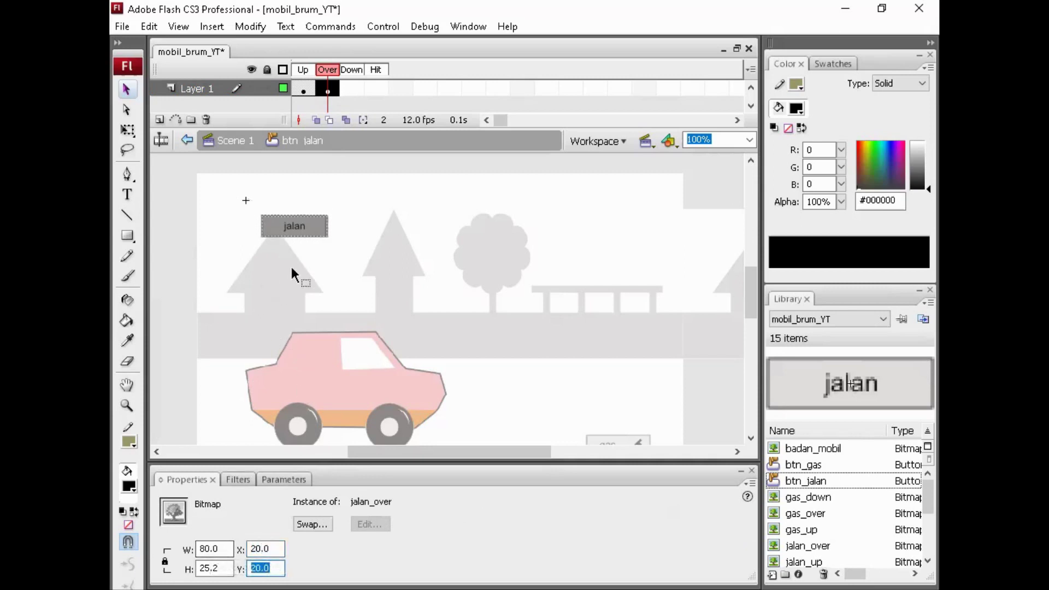
Move the Up-state jalan_up image to X -40, Y -20.
left_click(303, 89)
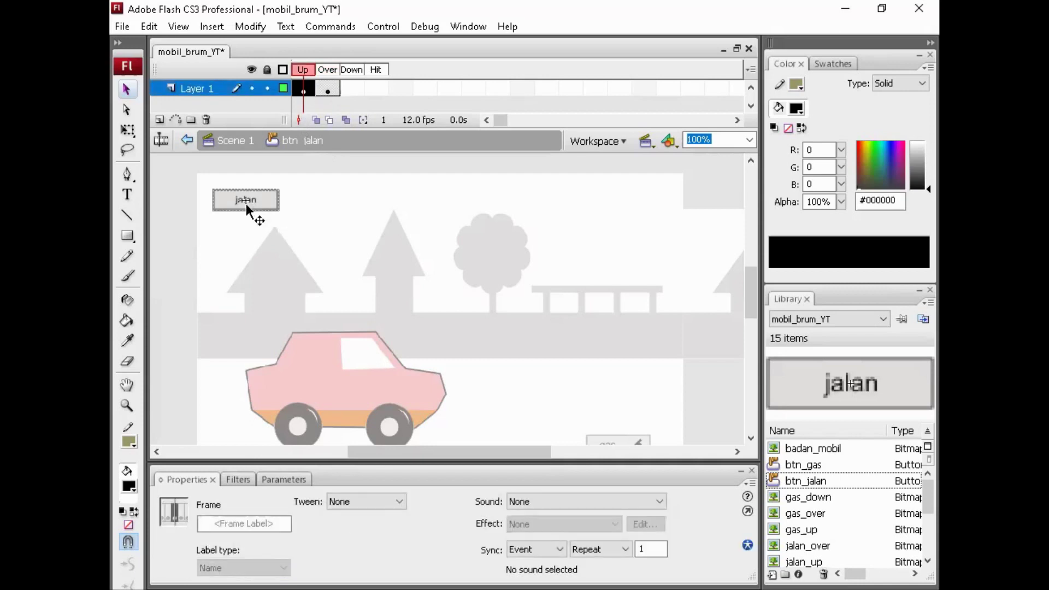
left_click(231, 230)
left_click(258, 206)
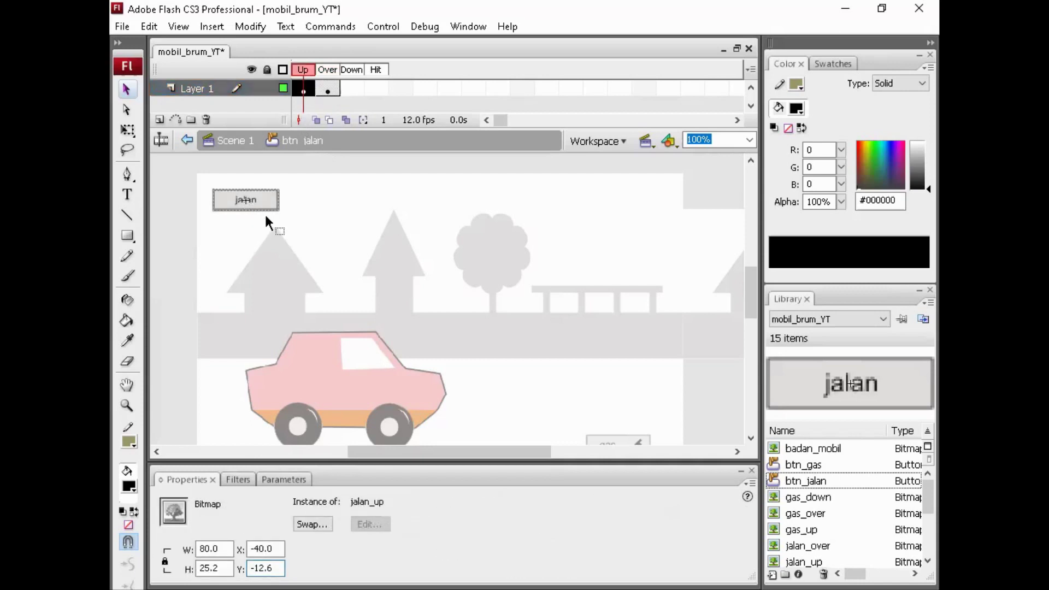
left_click(311, 215)
left_click(267, 206)
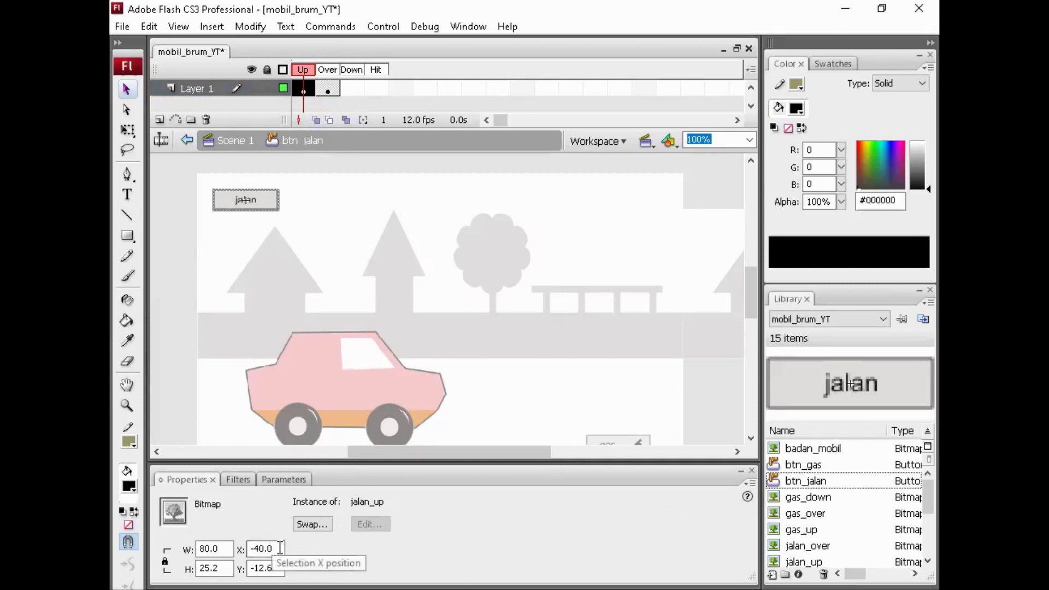
left_click(280, 548)
type("-")
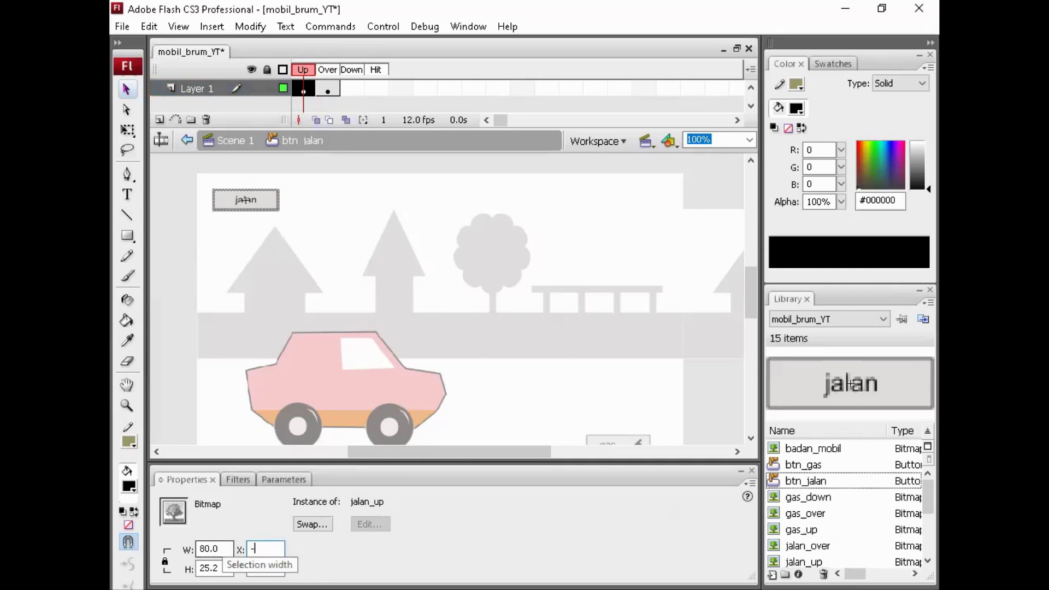
key("Return")
key("Tab")
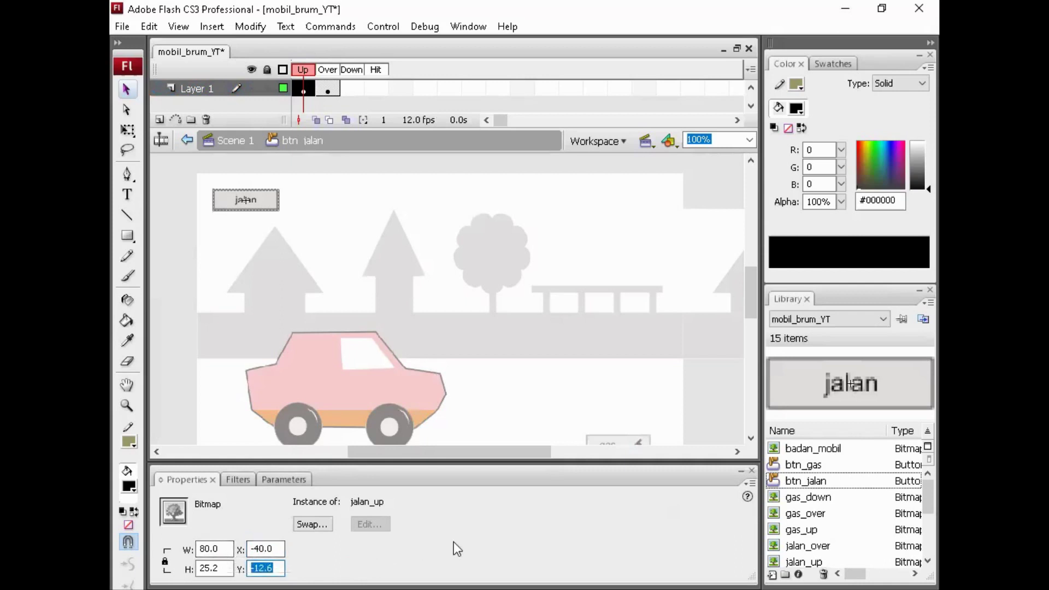
type("-20")
key("Return")
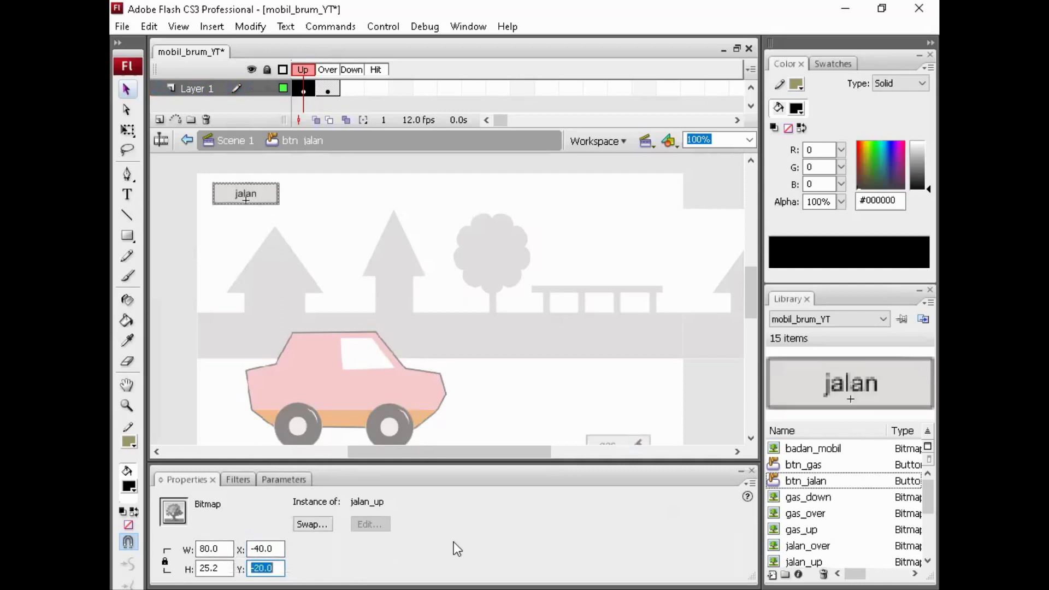
Move the Over-state jalan_over image to X -40, Y -20 and add a Down keyframe.
left_click(327, 89)
left_click(355, 224)
left_click(314, 221)
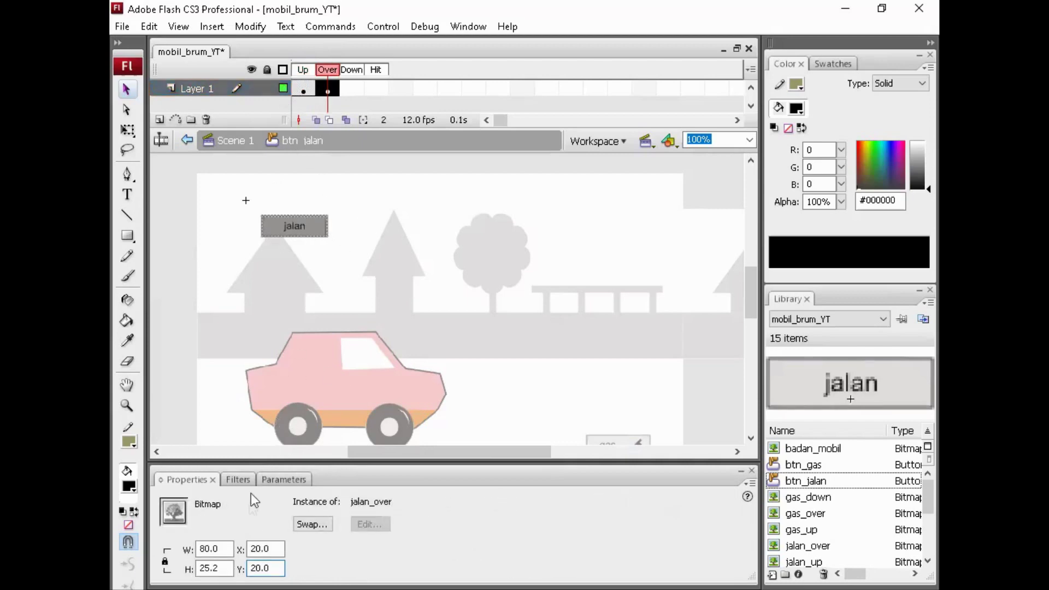
double_click(270, 548)
type("-40")
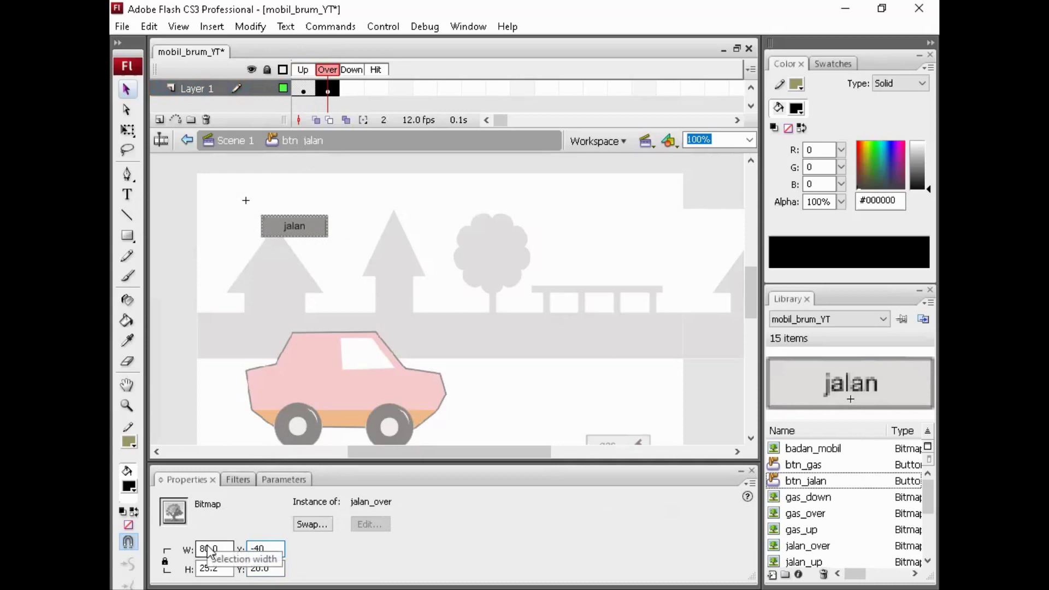
key("Tab")
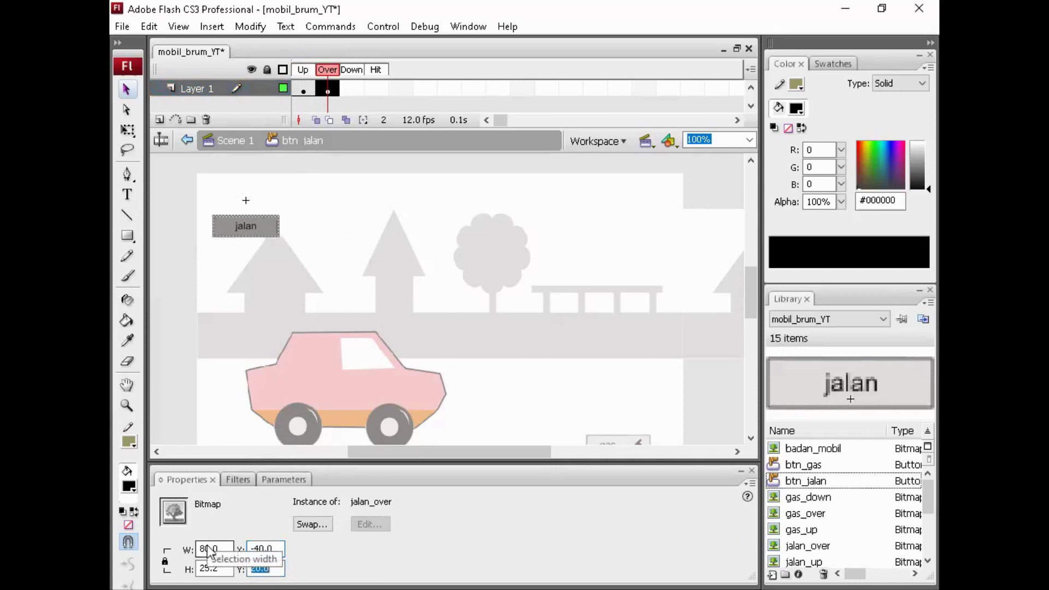
type("-2")
type("0")
key("Return")
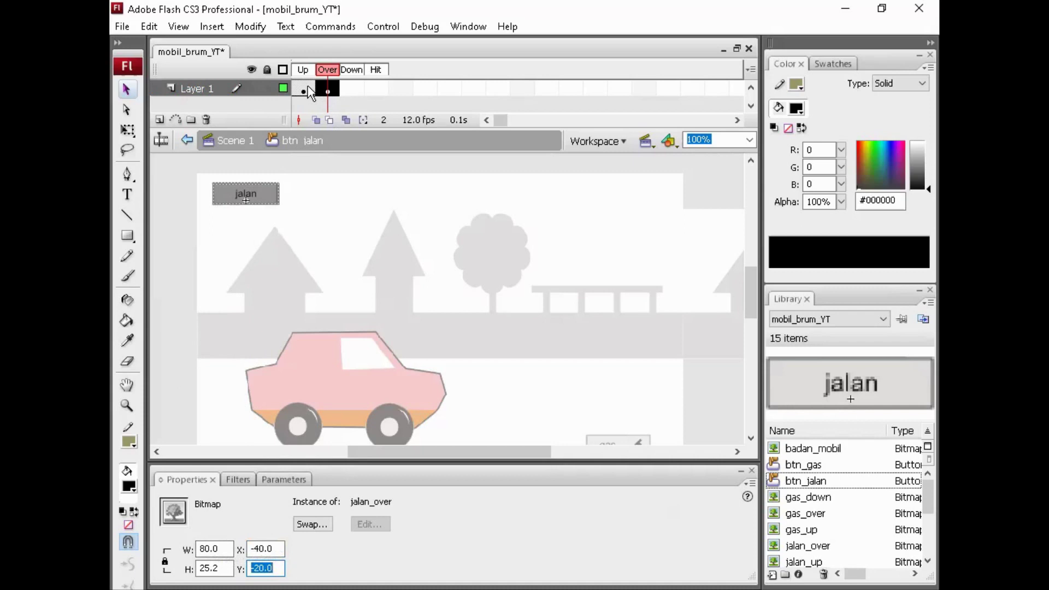
left_click(327, 89)
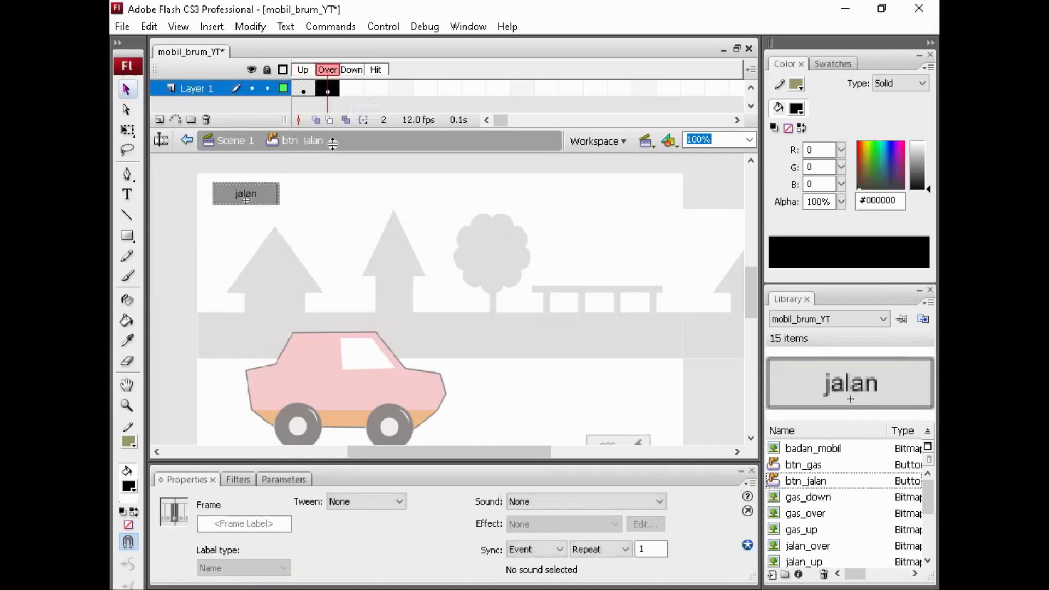
key("F6")
Replace the copied jalan_over in the Down frame with the imported jalan_down image.
left_click(314, 199)
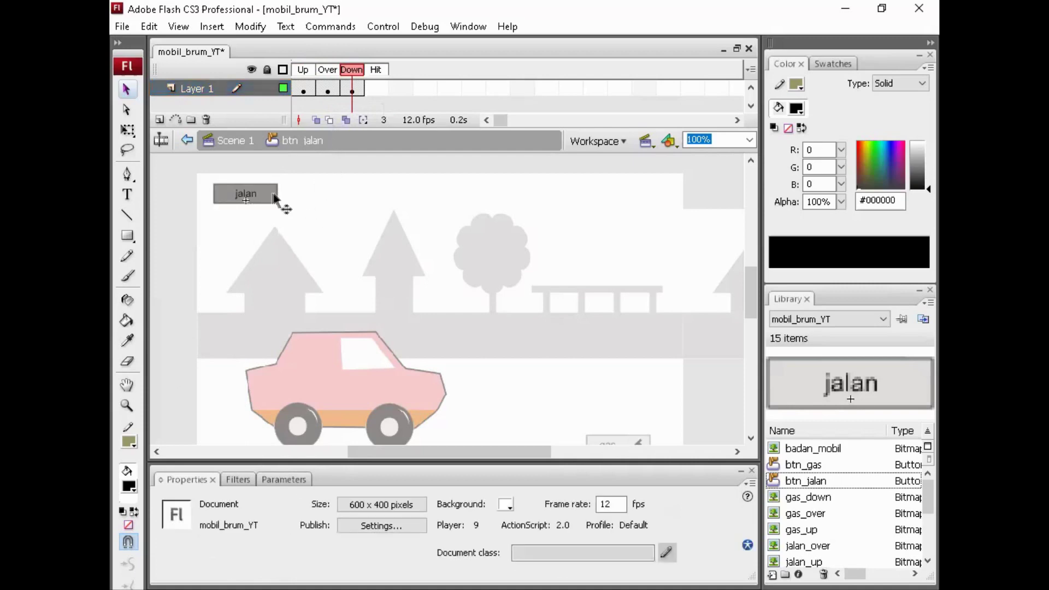
left_click(276, 201)
key("Delete")
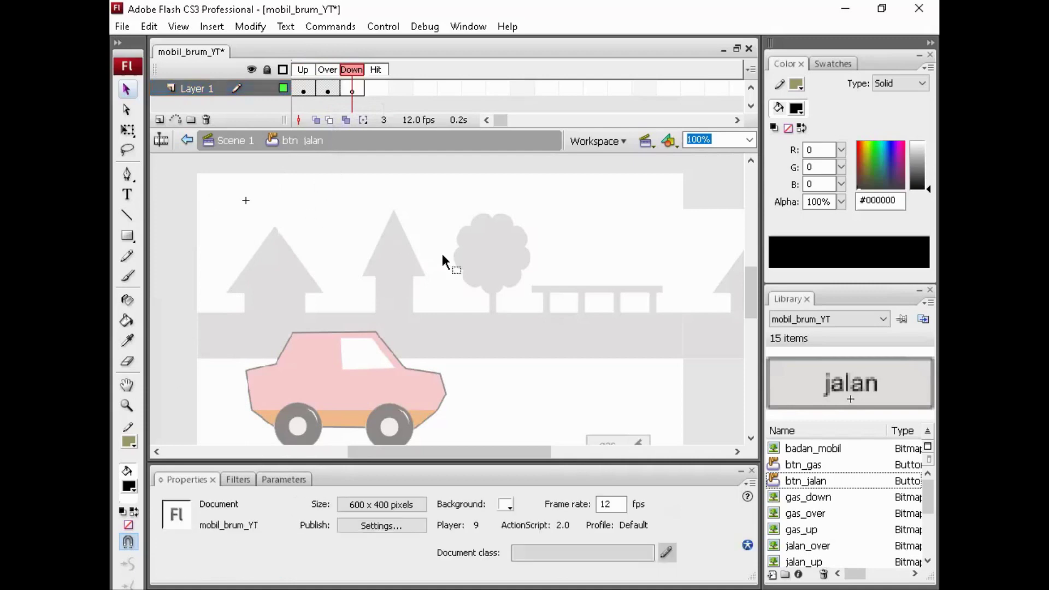
left_click(347, 90)
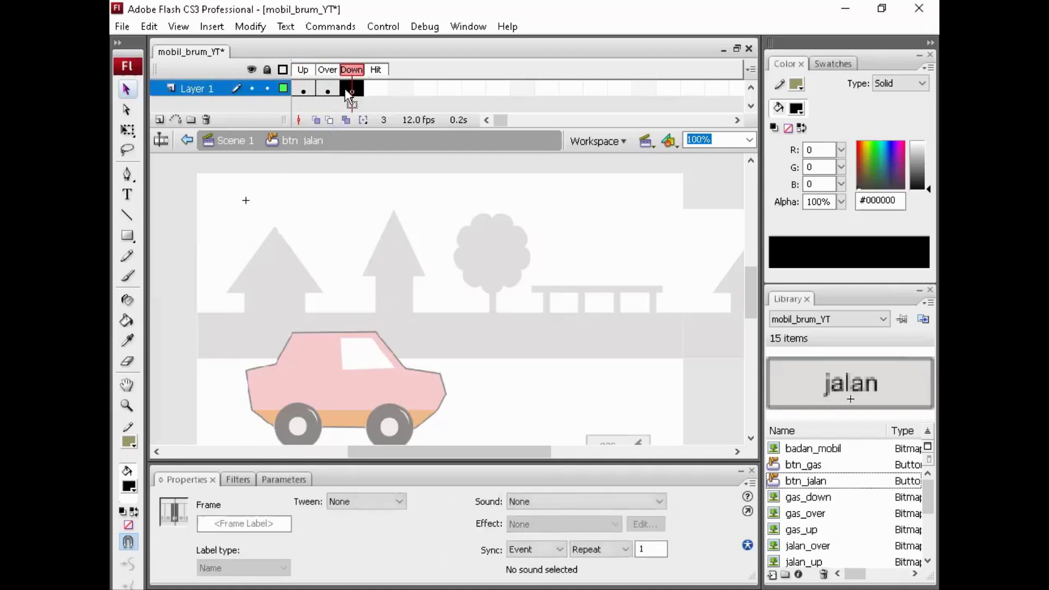
left_click(129, 26)
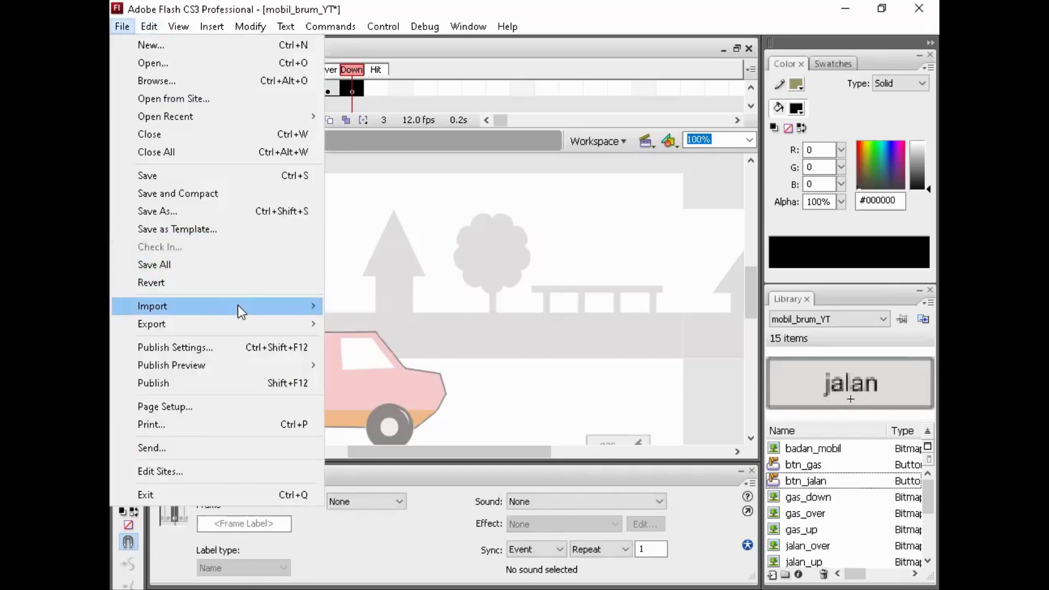
mouse_move(152, 306)
left_click(455, 310)
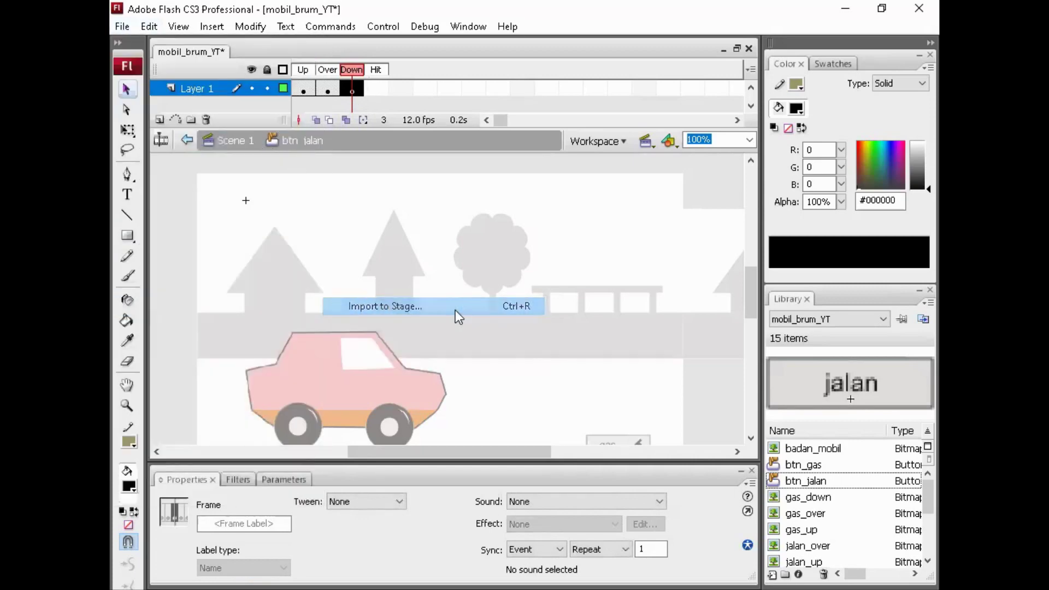
left_click(565, 247)
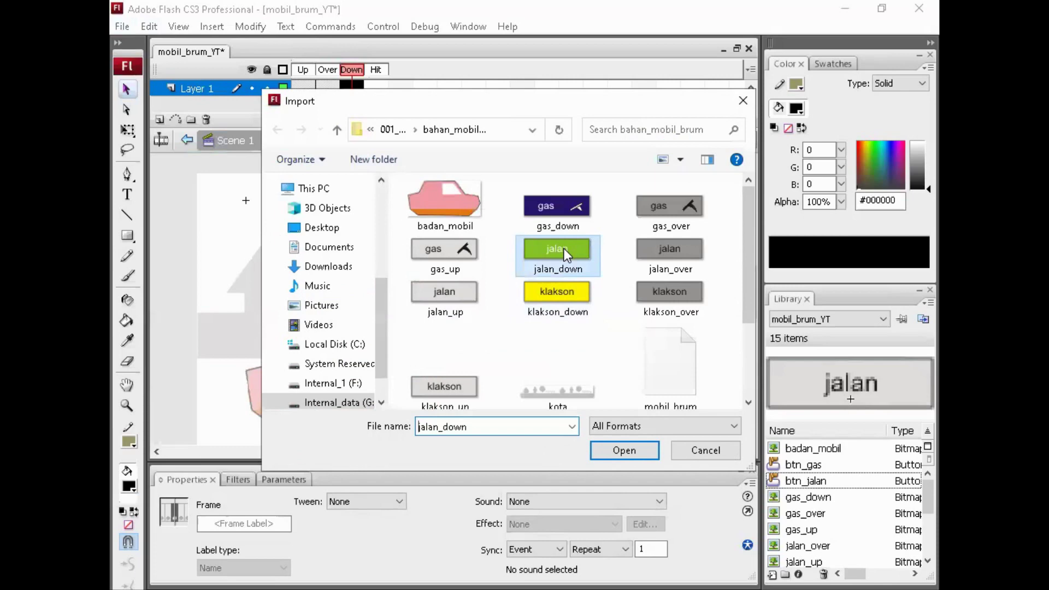
left_click(618, 451)
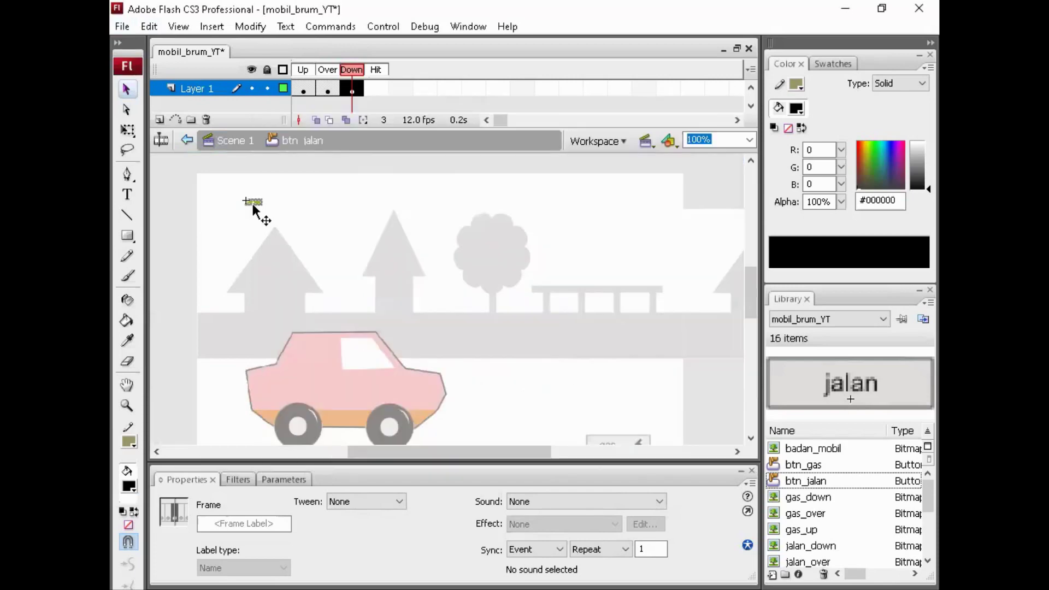
Set the jalan_down image to width 80 at X -40, Y -20.
left_click(253, 207)
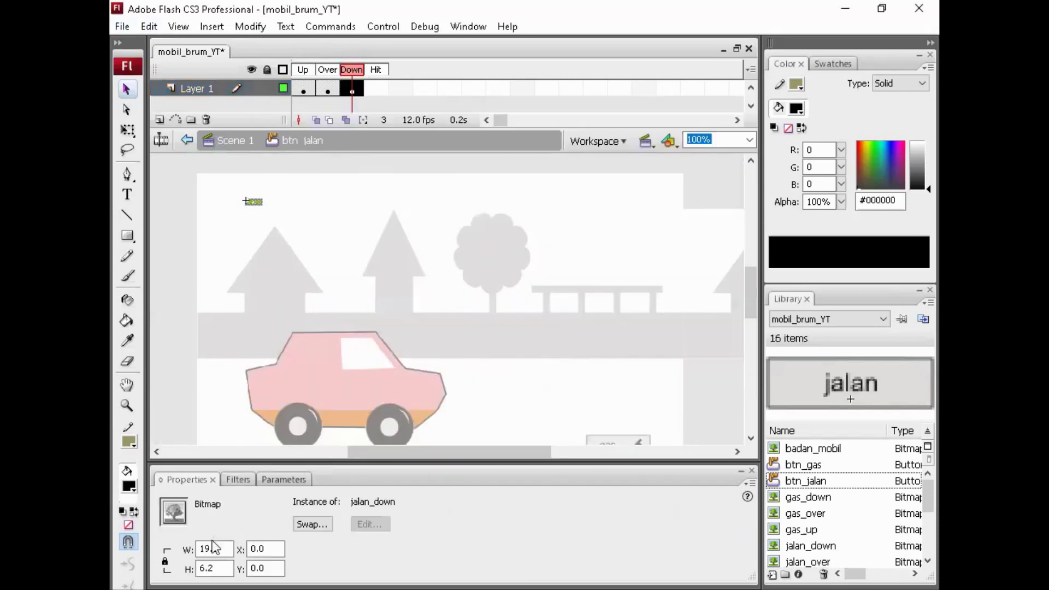
double_click(213, 548)
type("80")
key("Return")
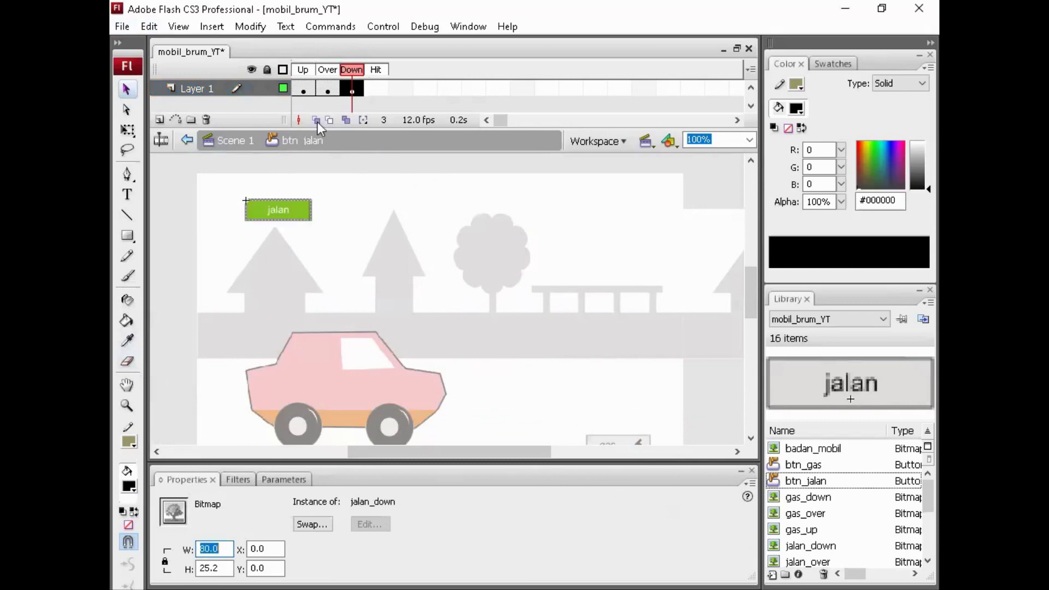
left_click(334, 90)
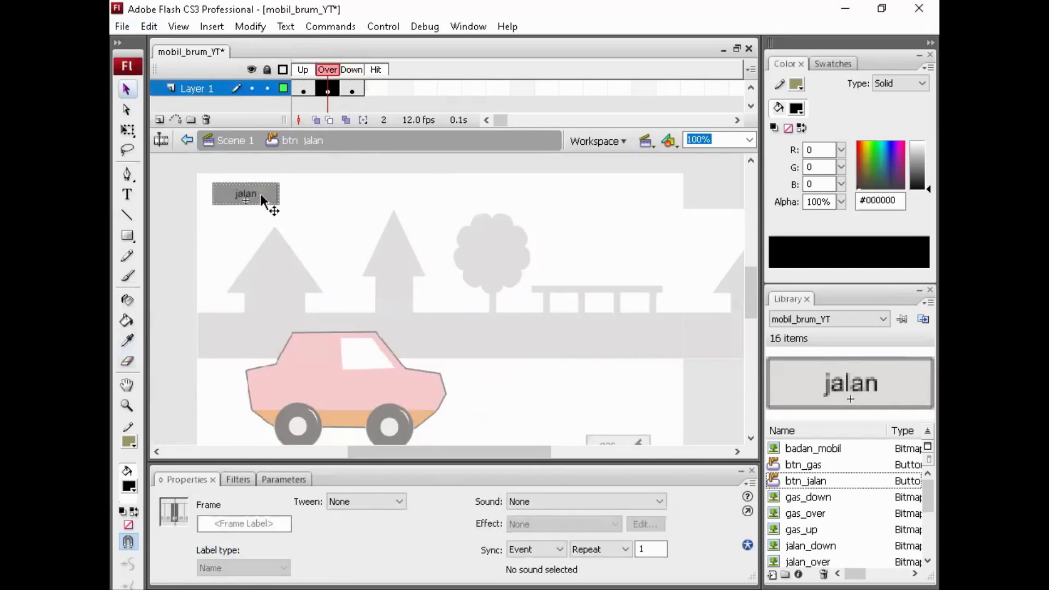
left_click(261, 195)
left_click(350, 90)
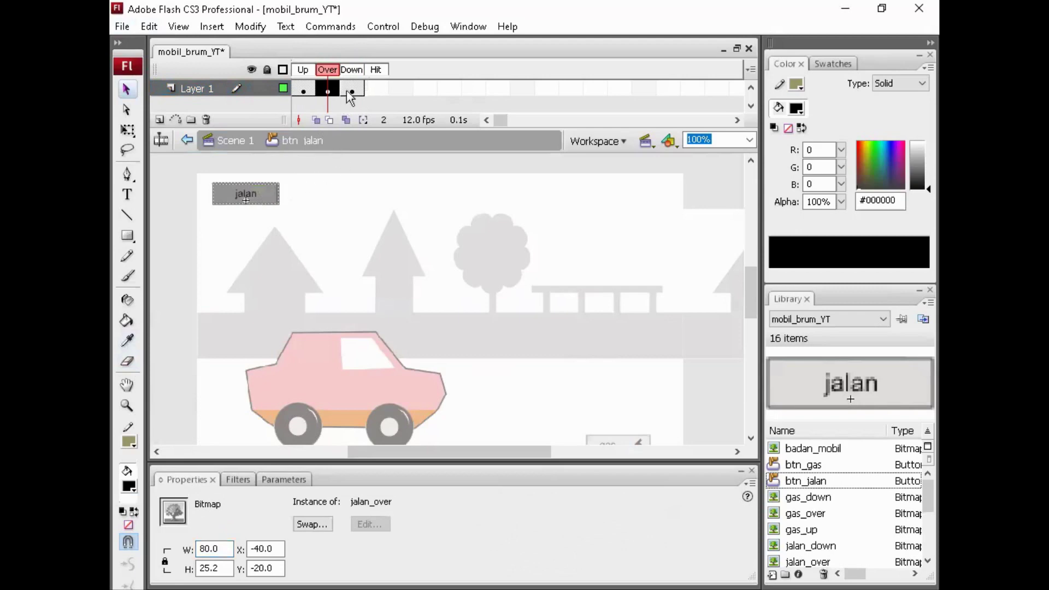
left_click(290, 210)
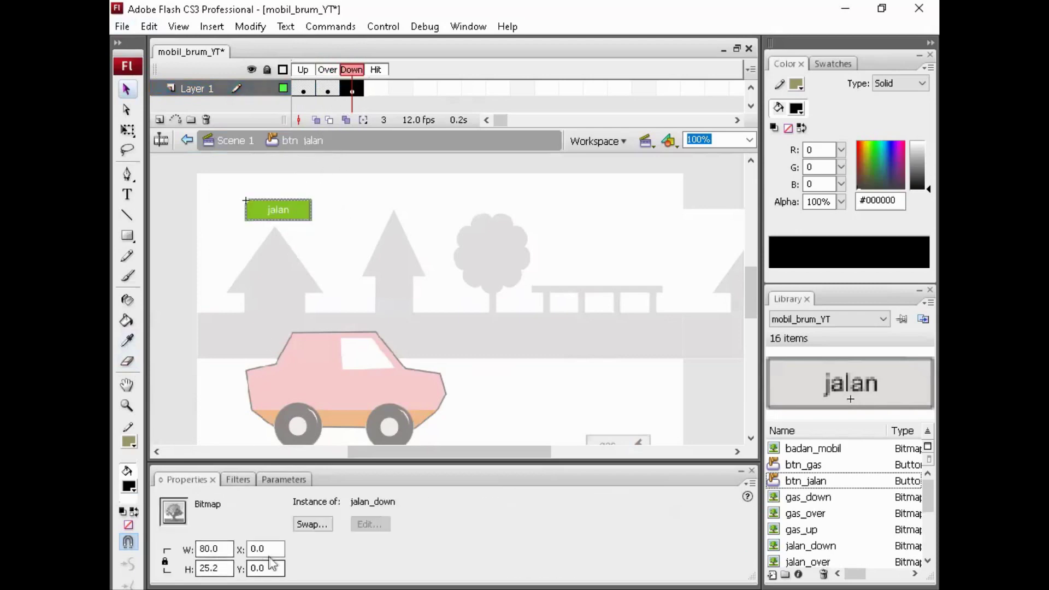
type("-40")
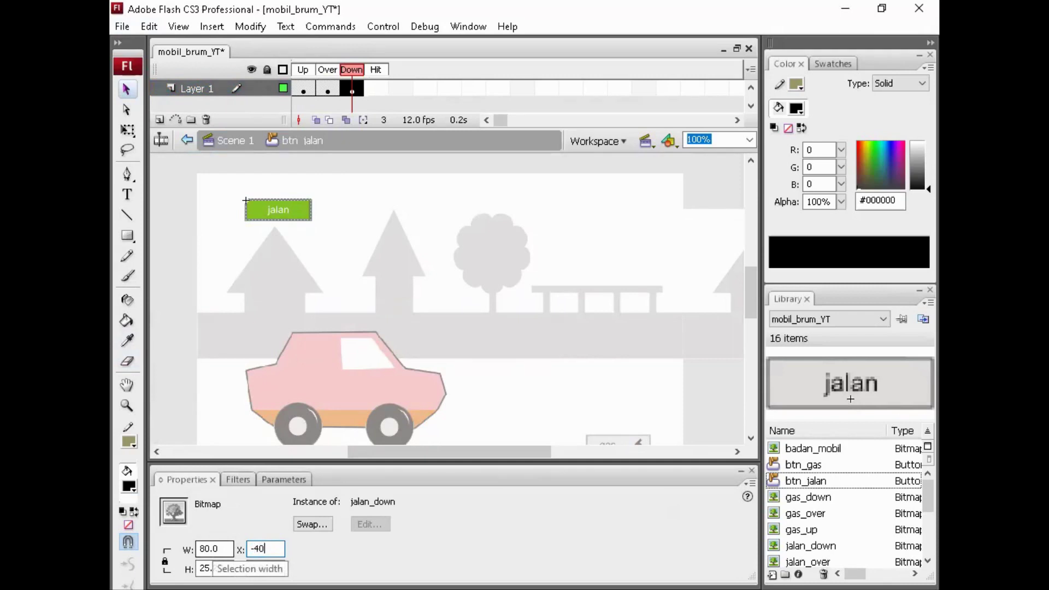
key("Return")
type("-20")
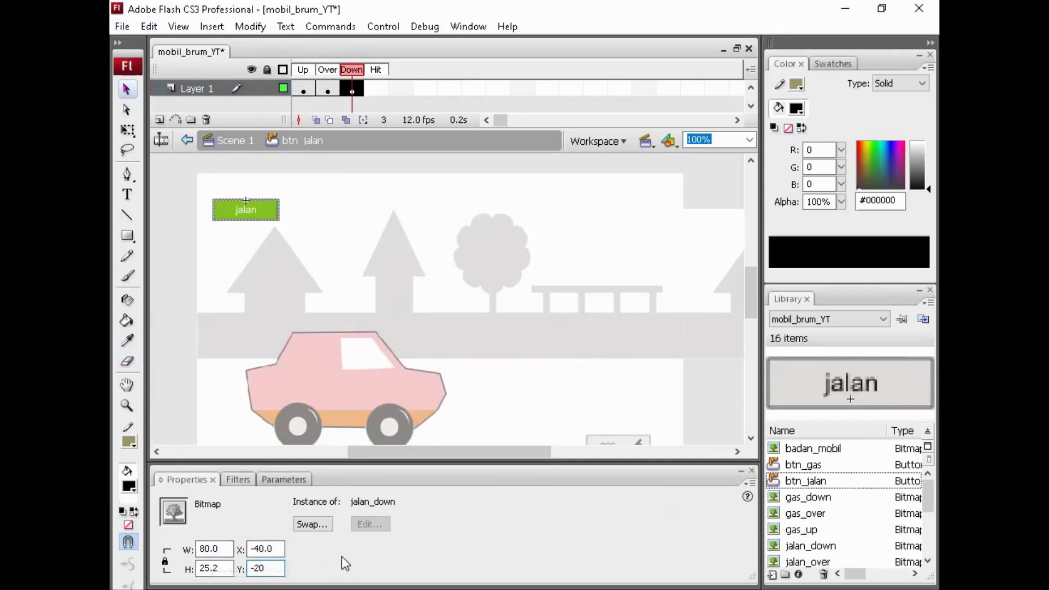
key("Return")
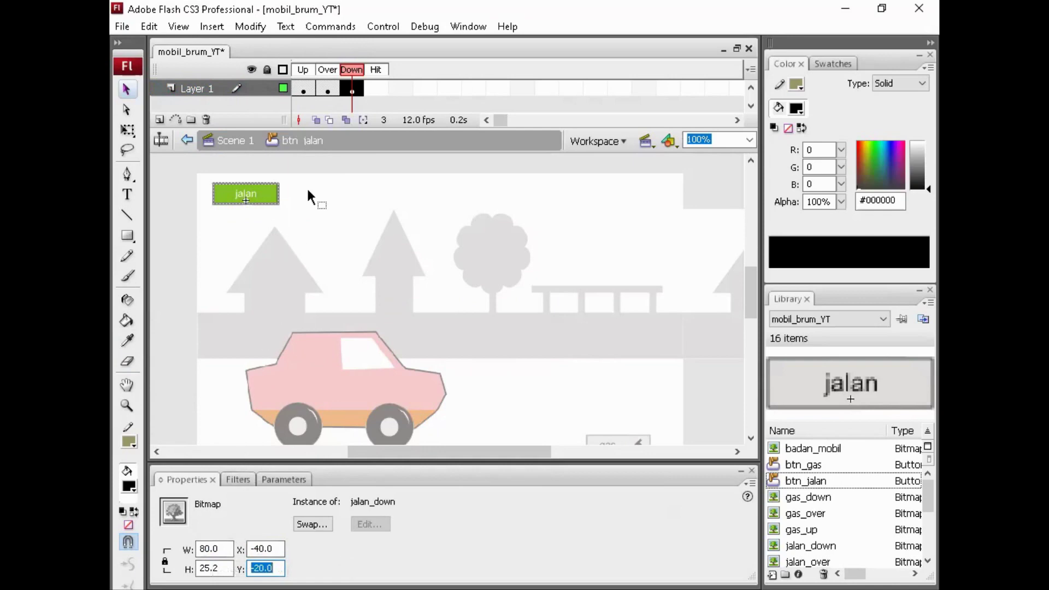
left_click(270, 195)
Nudge jalan_down 3 pixels lower to Y -17, then return to Scene 1.
key("Down")
key("Down")
key("Down")
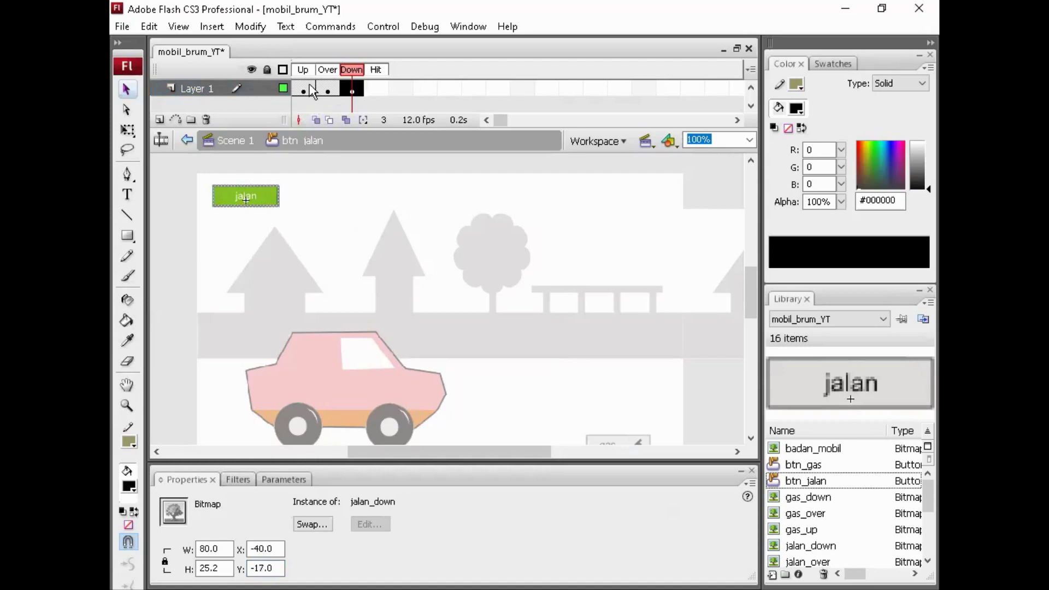
left_click(310, 91)
left_click_drag(328, 90, 351, 98)
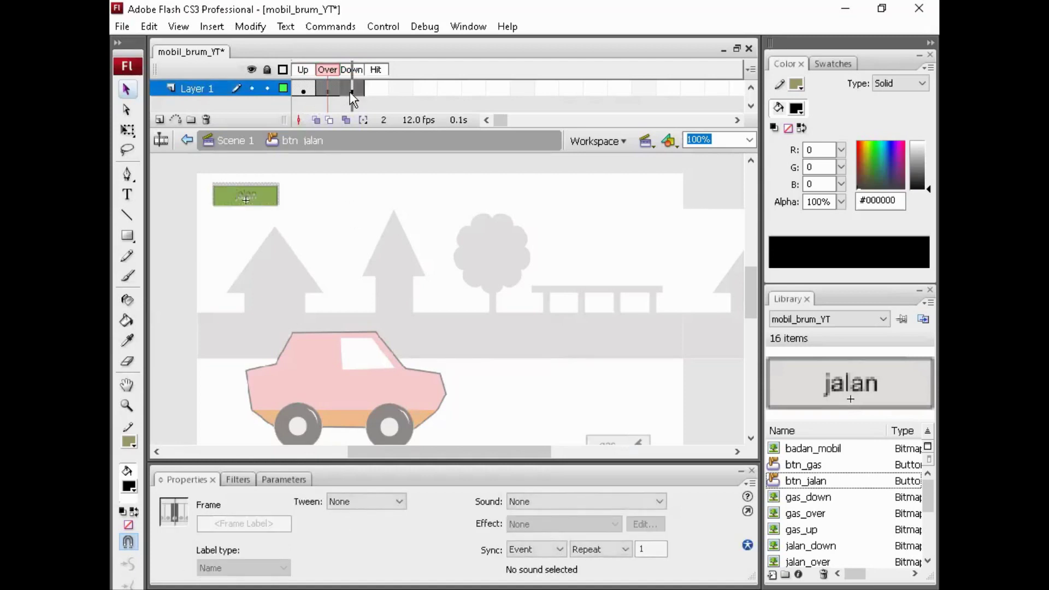
left_click(228, 141)
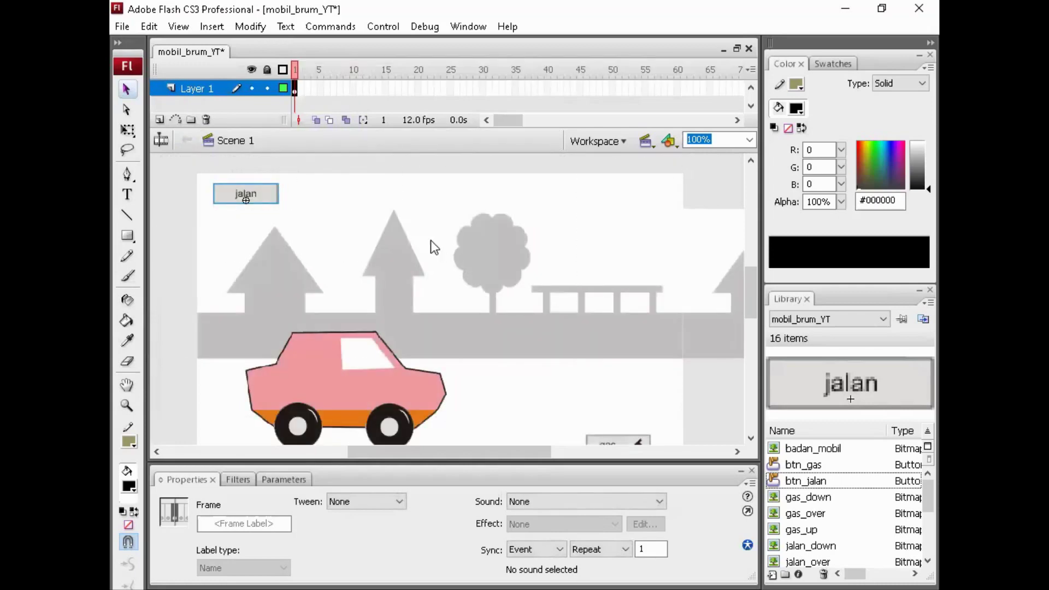
key("ctrl+Return")
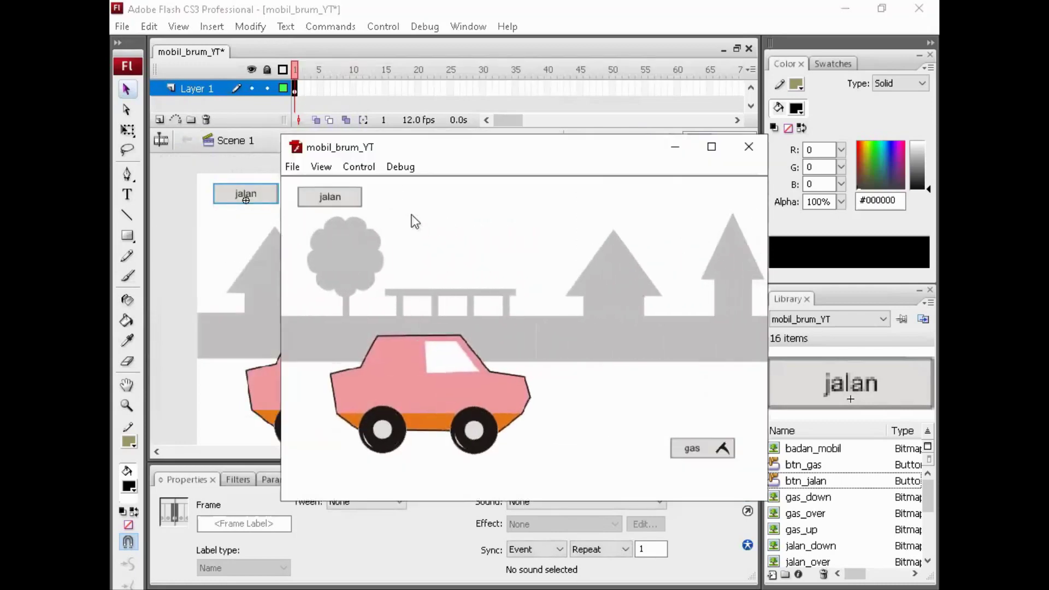
left_click(342, 203)
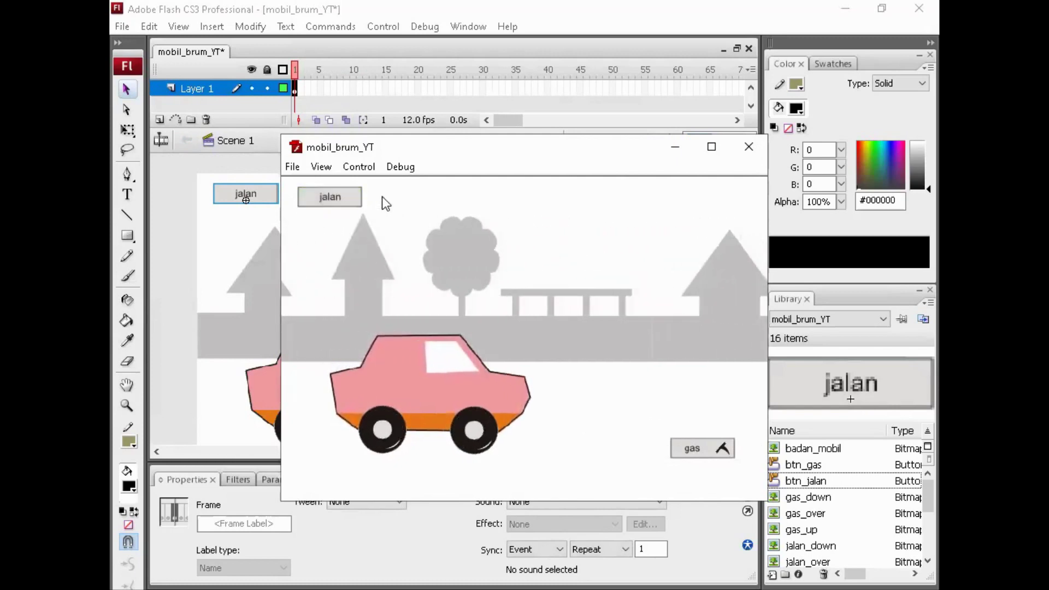
left_click(347, 203)
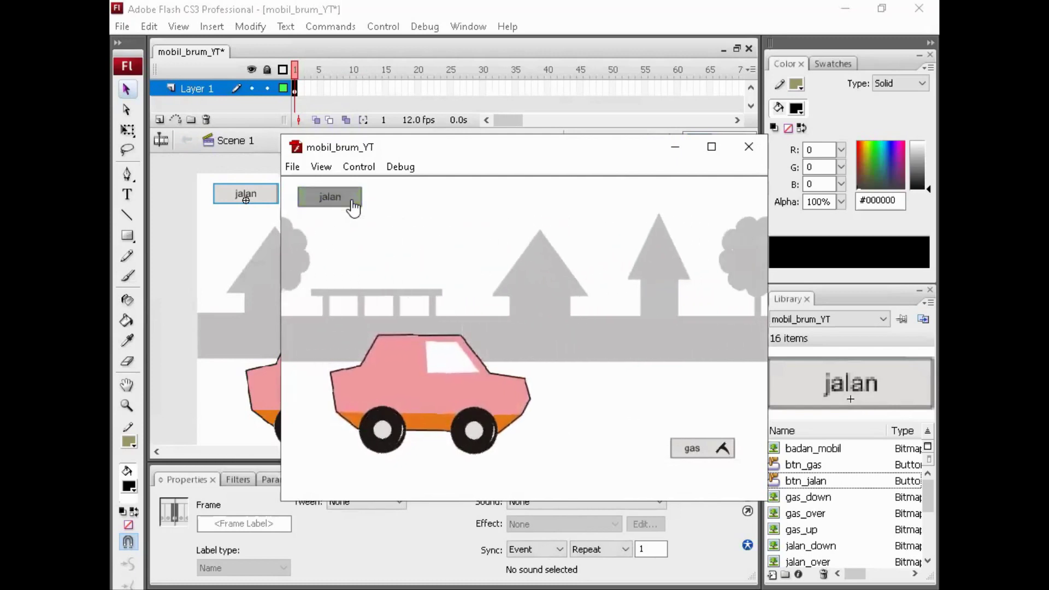
left_click(354, 208)
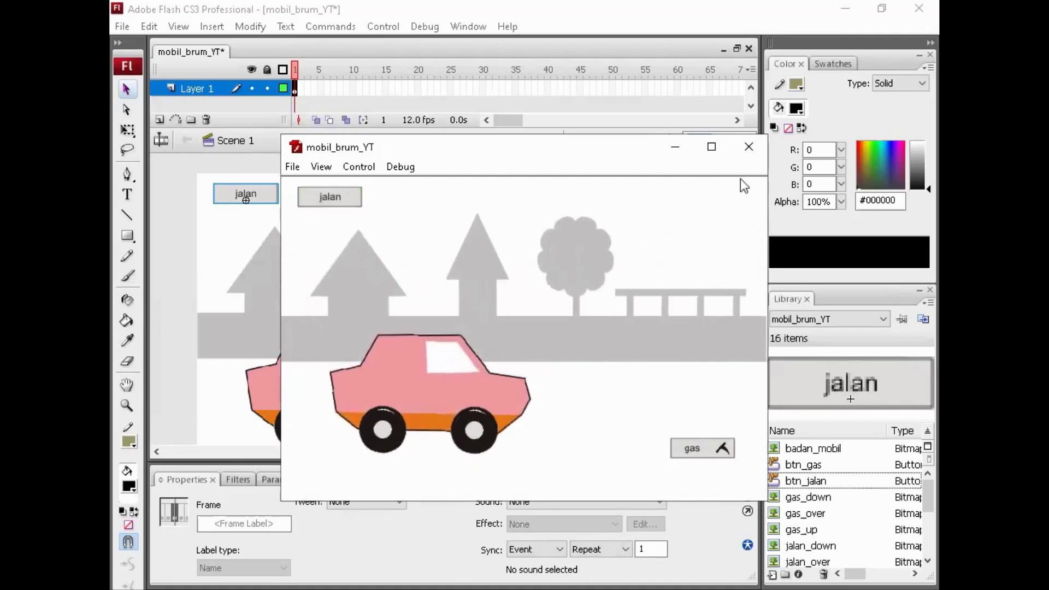
left_click(749, 146)
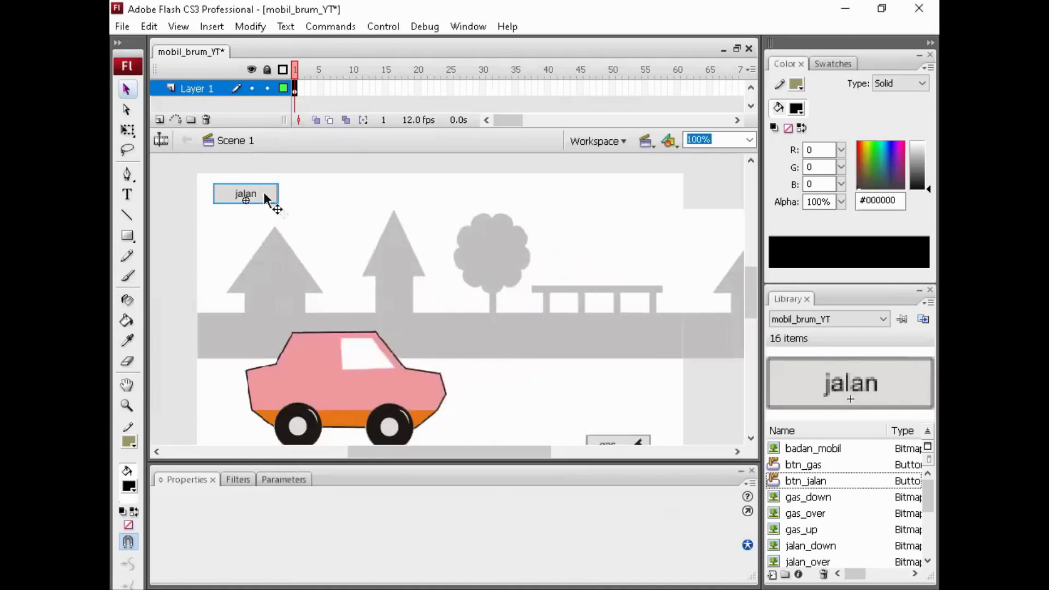
Drag the jalan button just left of the gas button, to X 431.9, Y 342.6.
left_click_drag(268, 198, 595, 407)
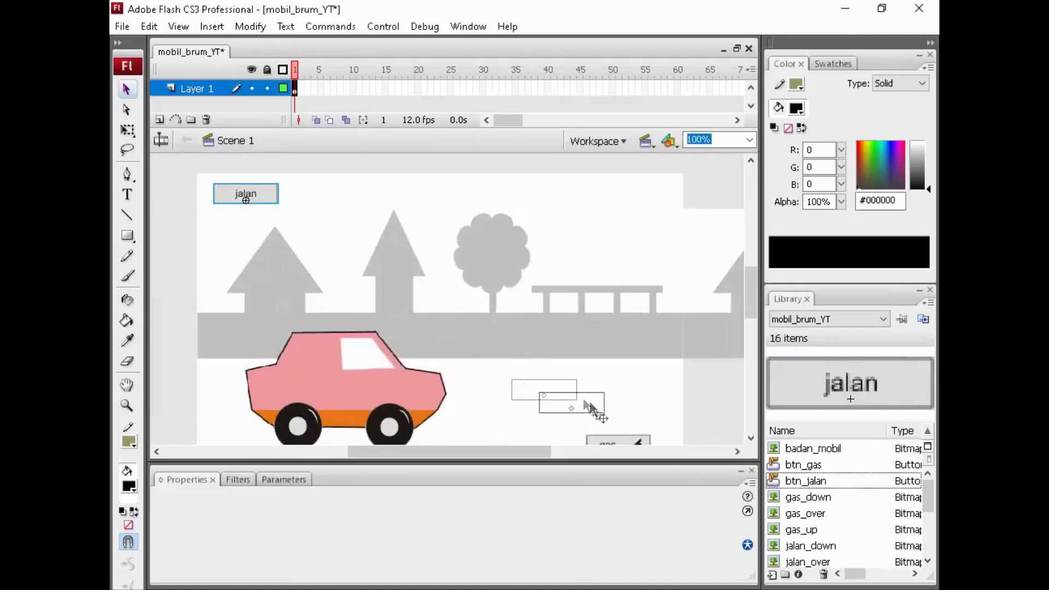
left_click(751, 439)
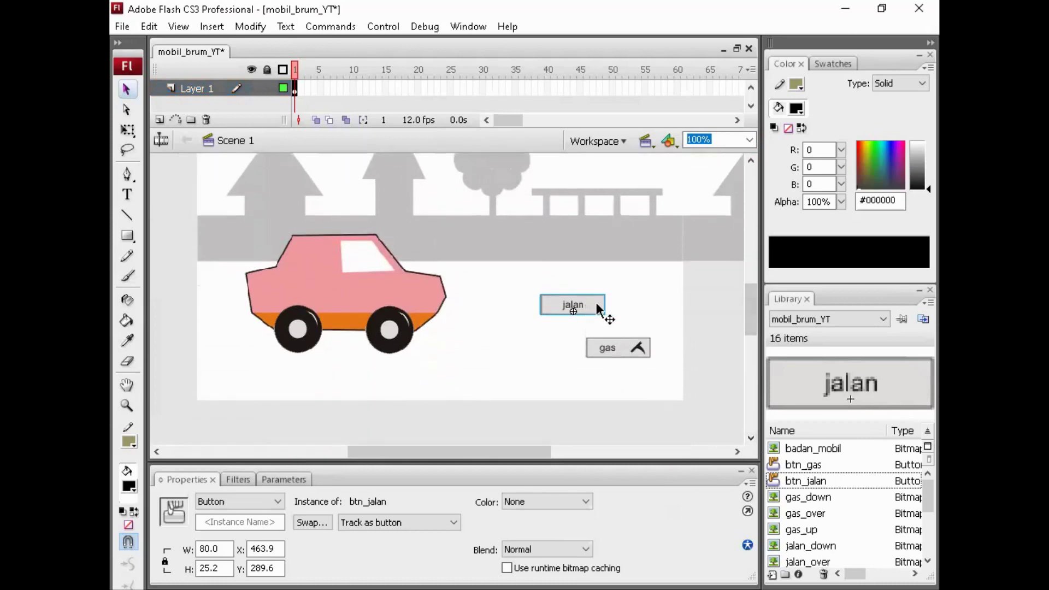
left_click_drag(598, 309, 572, 354)
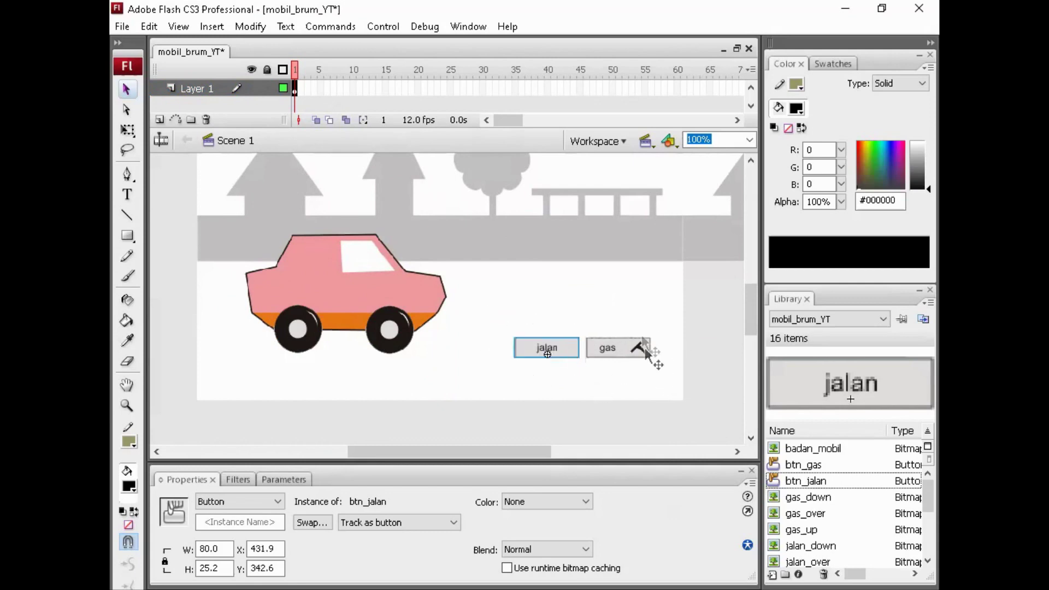
left_click(646, 382)
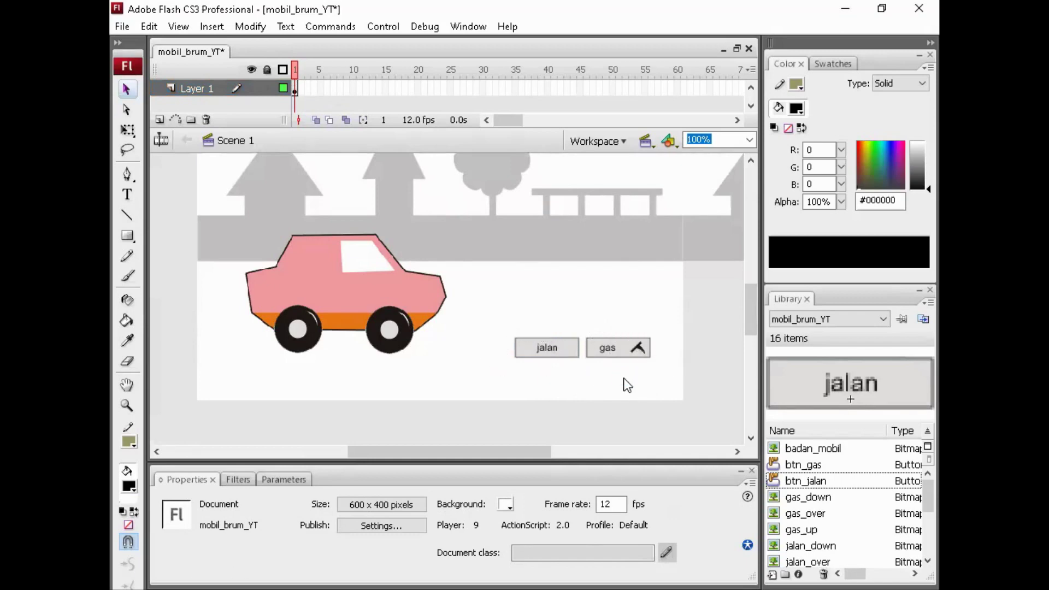
key("ctrl+Return")
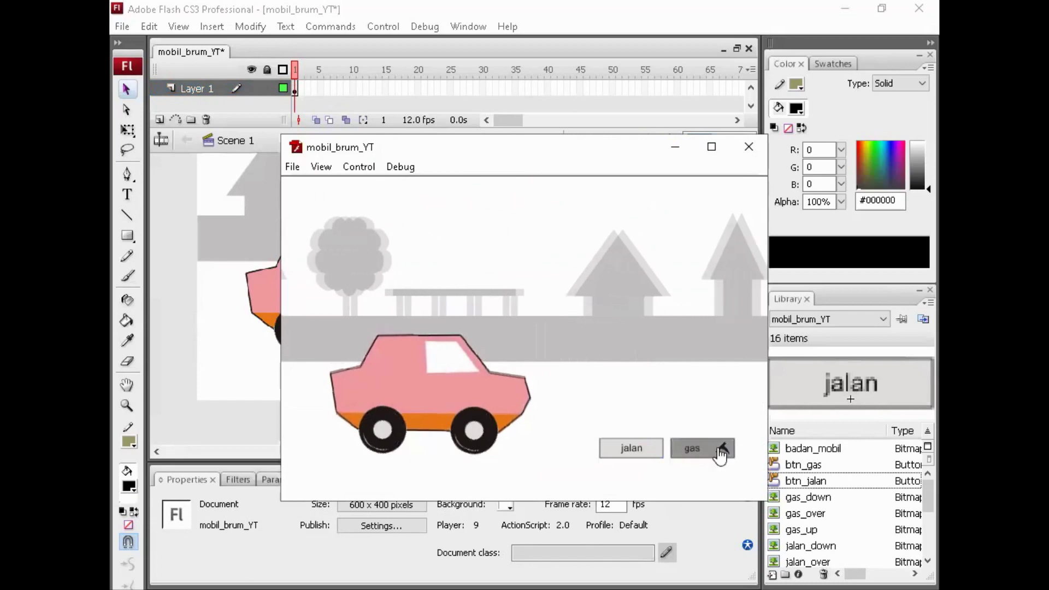
left_click(713, 457)
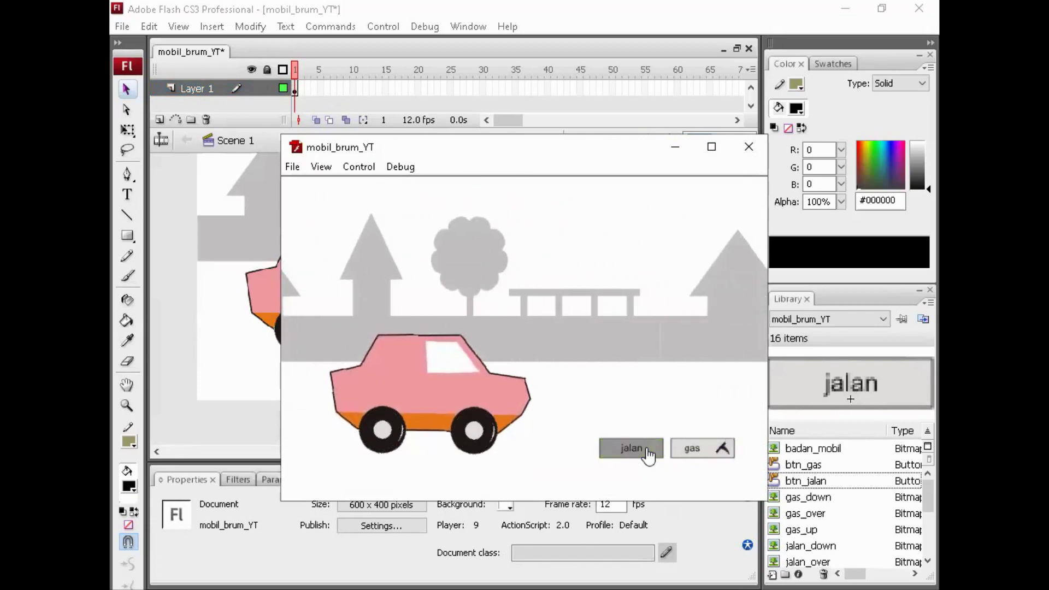
left_click(748, 147)
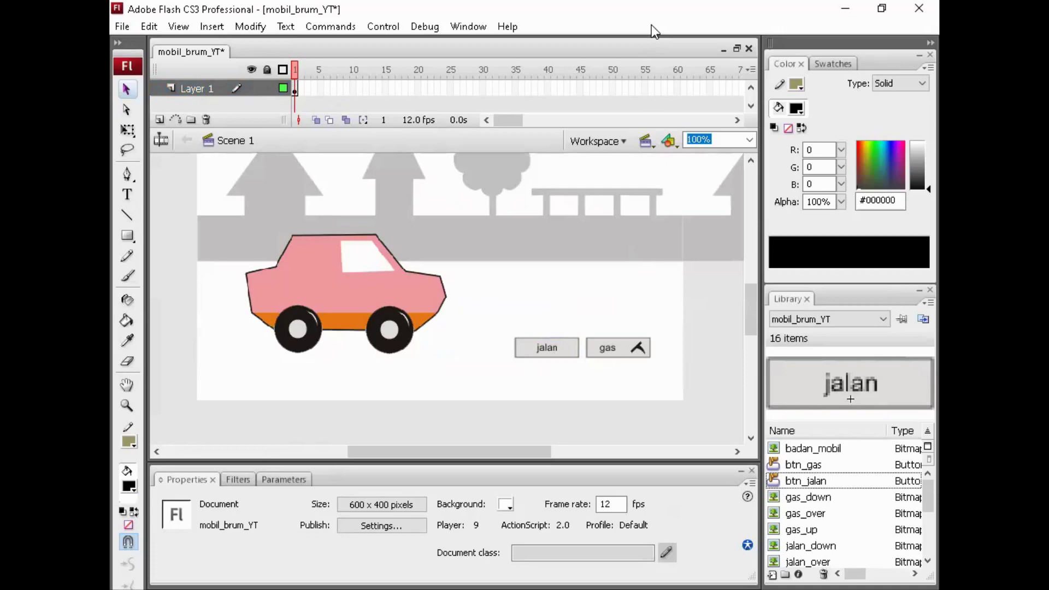
Save the car scene as a new file named mobil_brum_YT1.
left_click(121, 27)
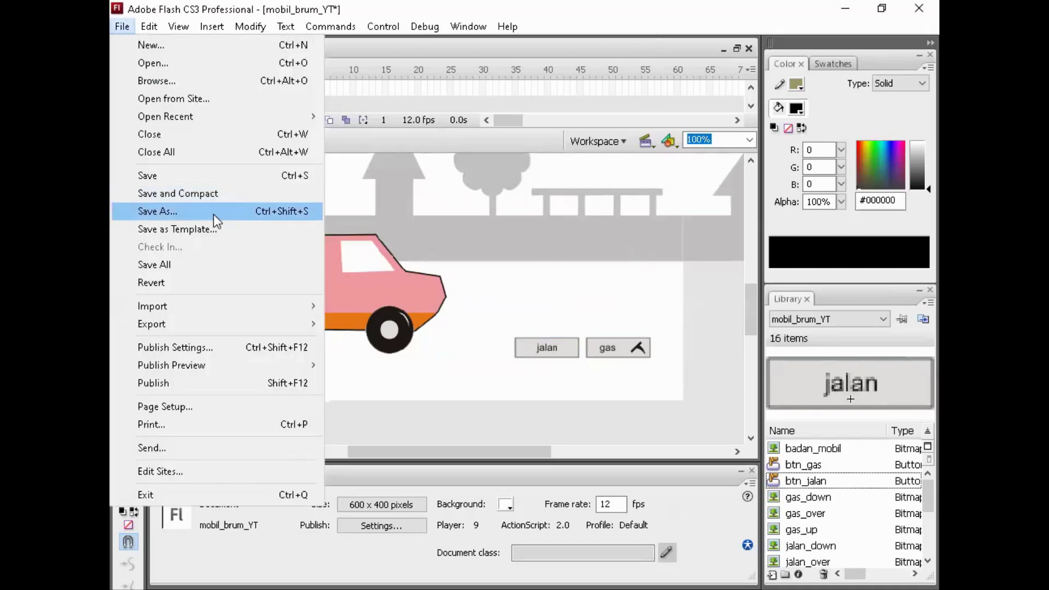
left_click(214, 212)
left_click(465, 393)
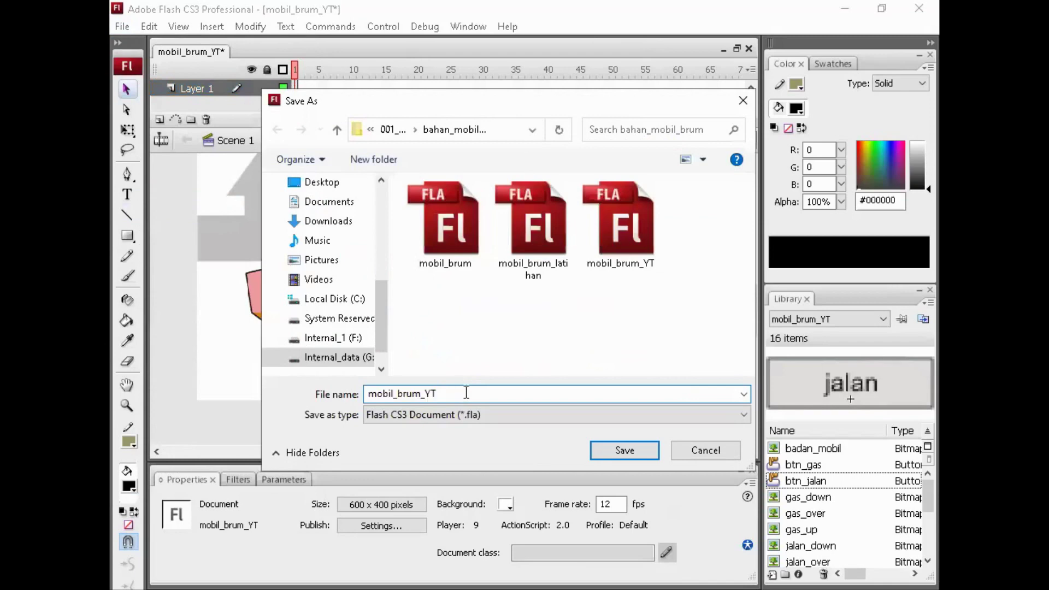
left_click(624, 450)
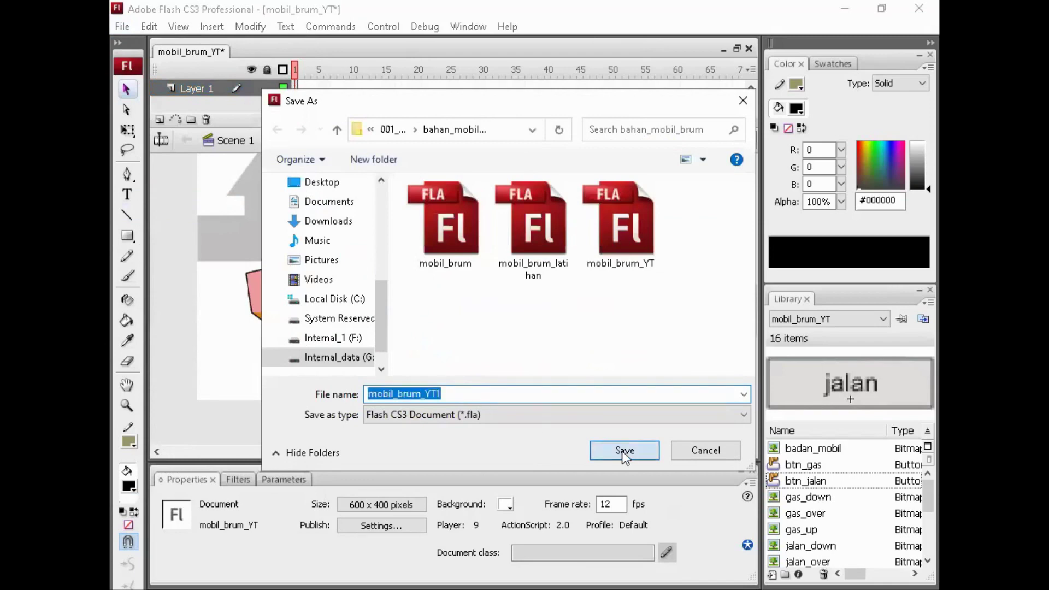